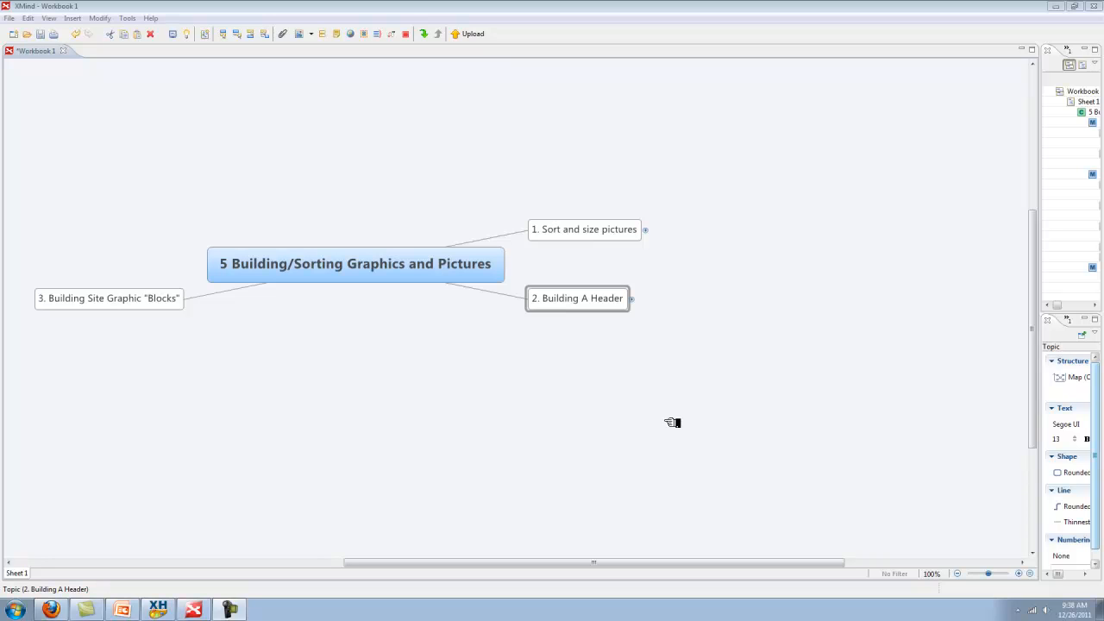
Expand '1. Sort and size pictures' to show the FastStone Image Viewer and FastStone Image Resizer subtopics
click(649, 231)
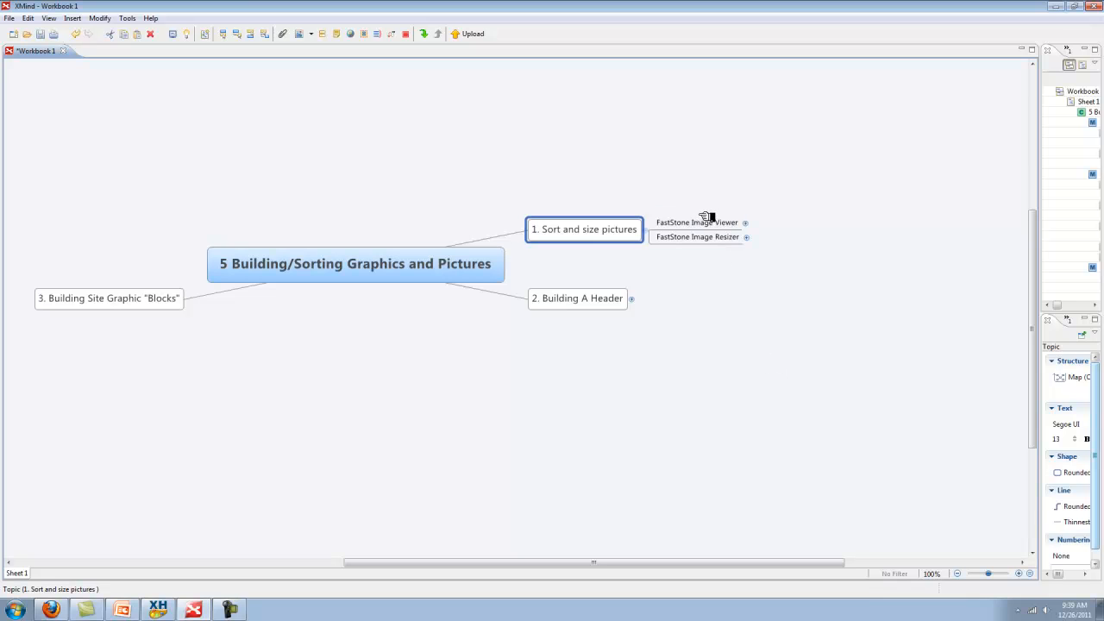
Show 'General Editing' under FastStone Image Viewer and 'Bulk Resizer' under FastStone Image Resizer
click(749, 222)
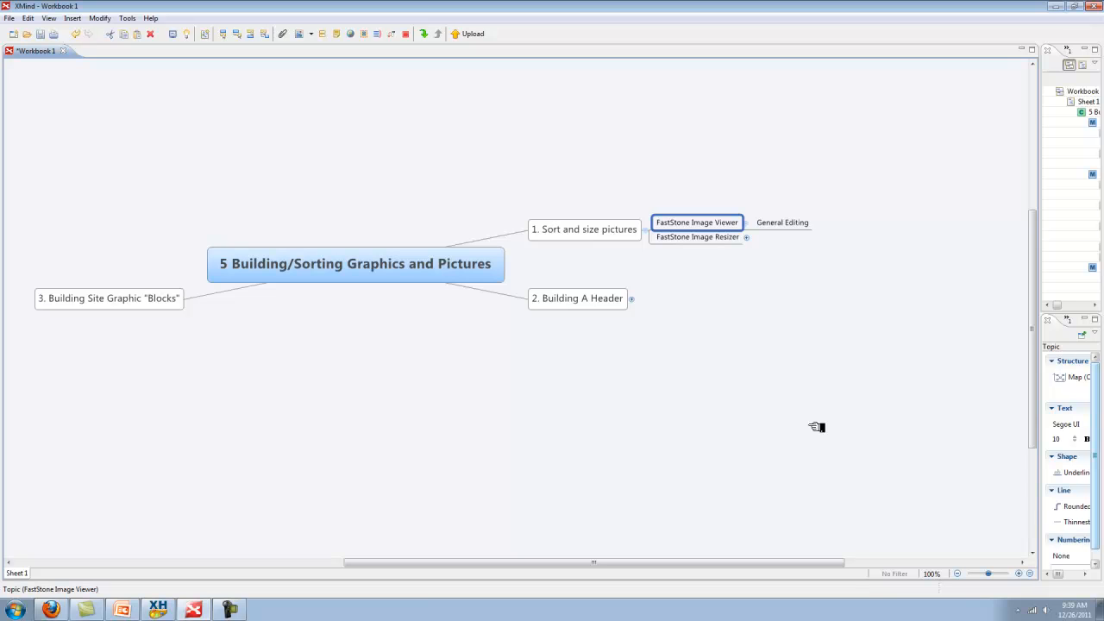
click(756, 238)
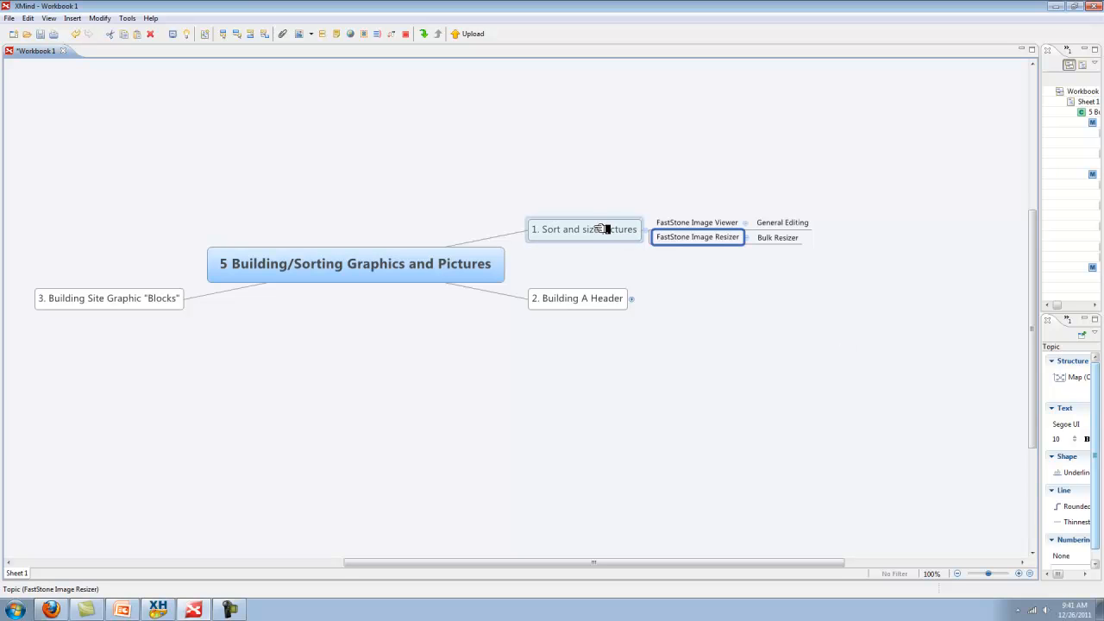
click(1061, 7)
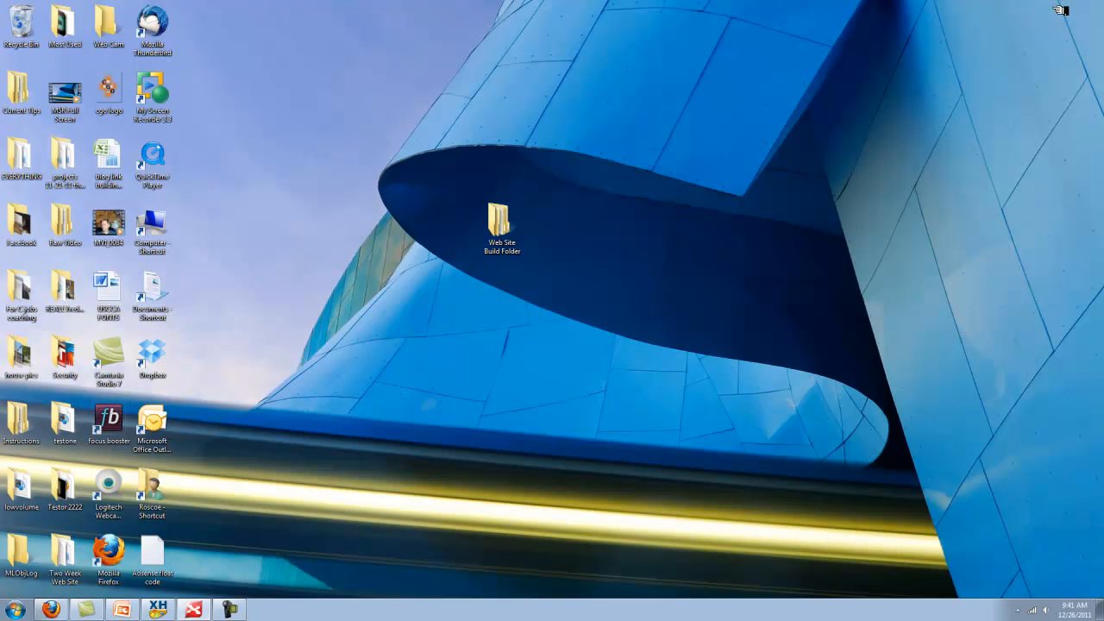
double_click(502, 226)
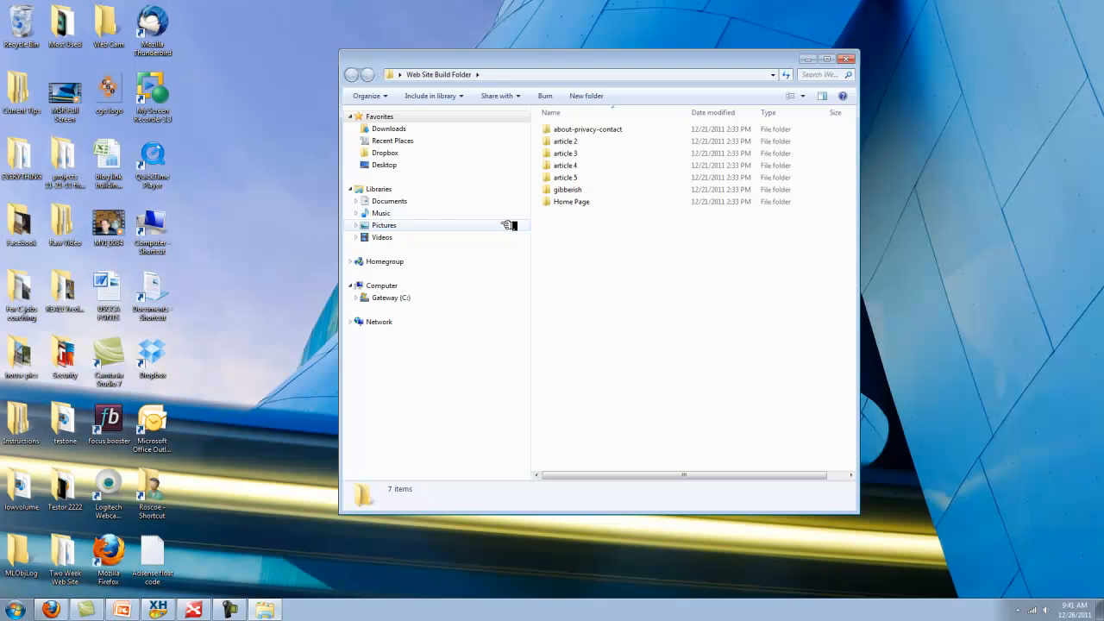
right_click(561, 274)
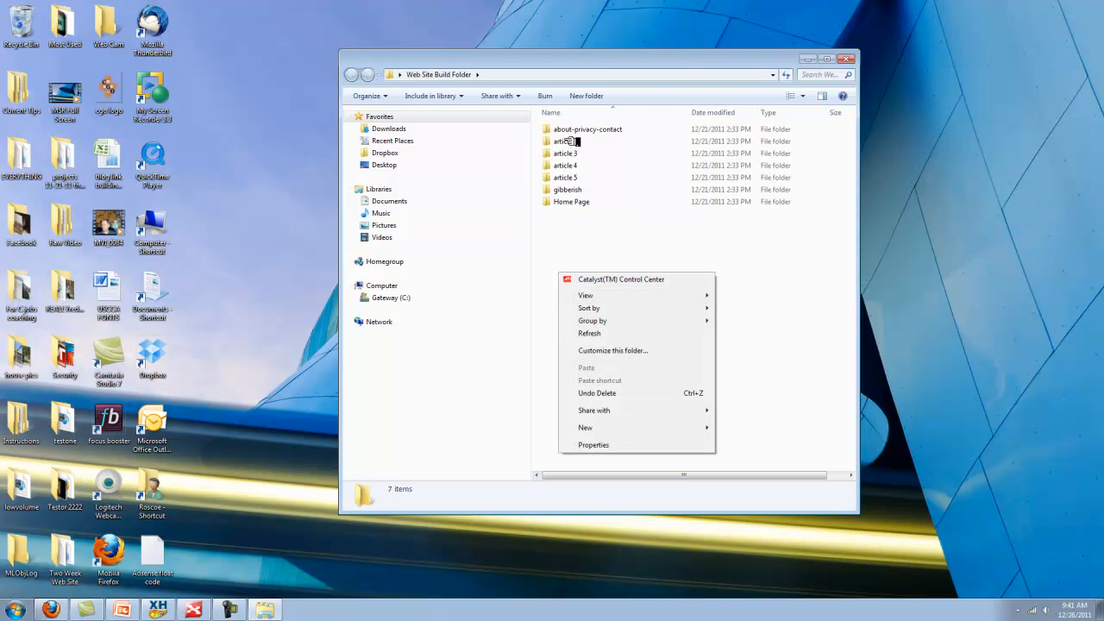
click(770, 283)
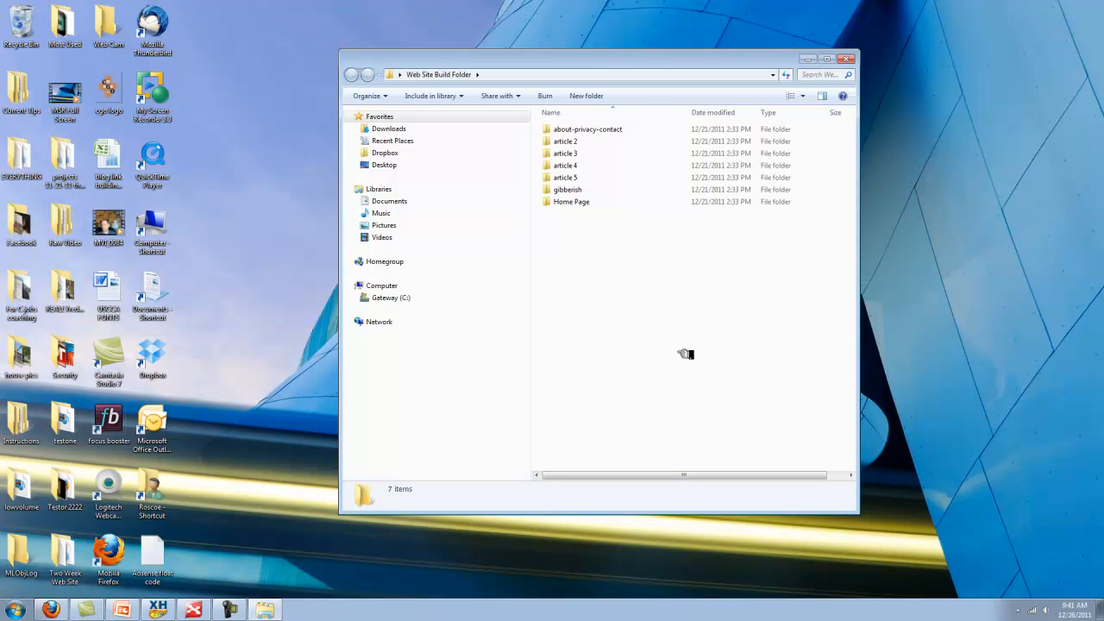
double_click(570, 191)
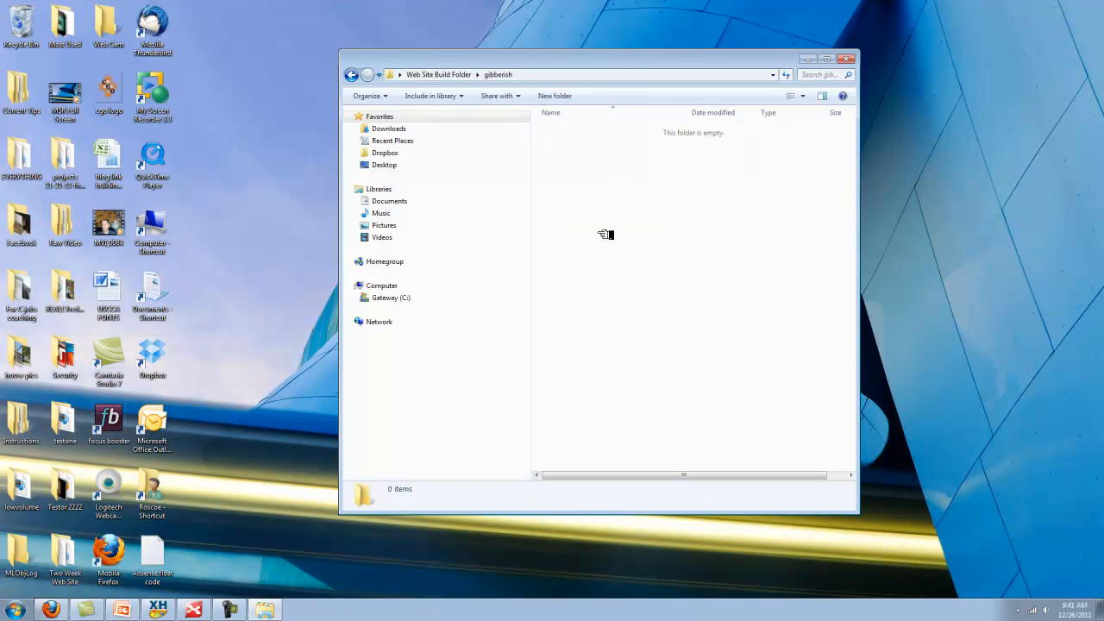
click(352, 74)
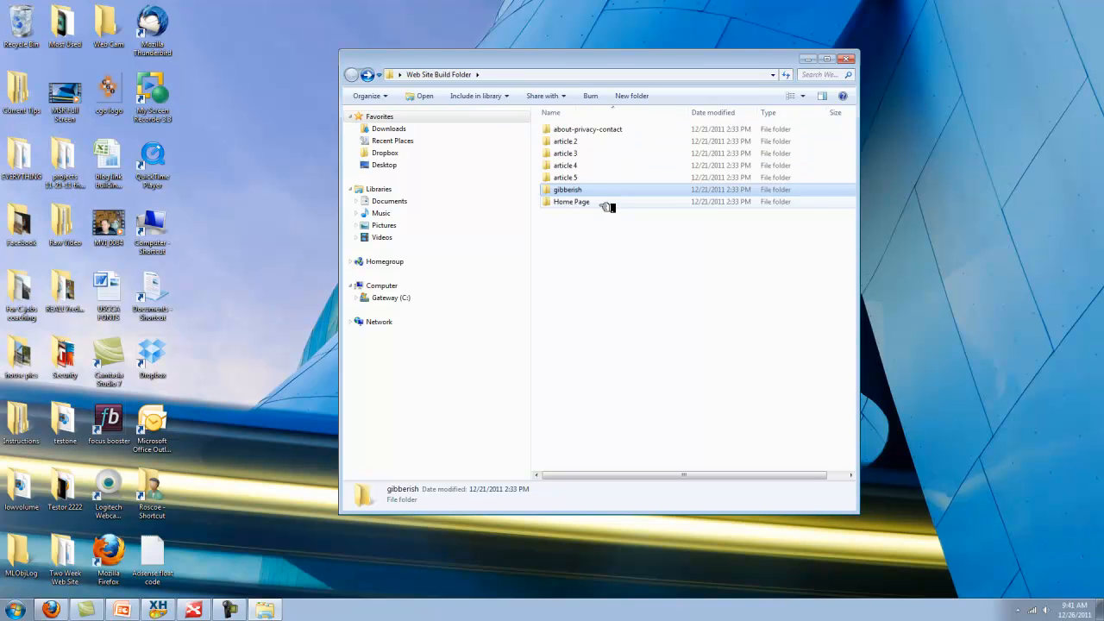
double_click(573, 143)
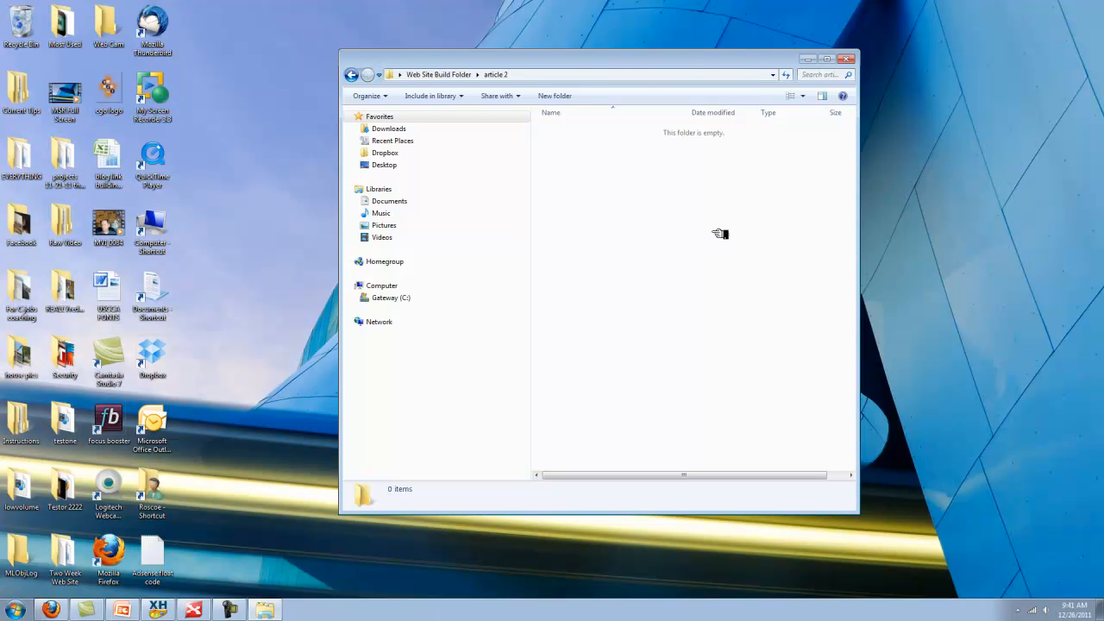
click(360, 77)
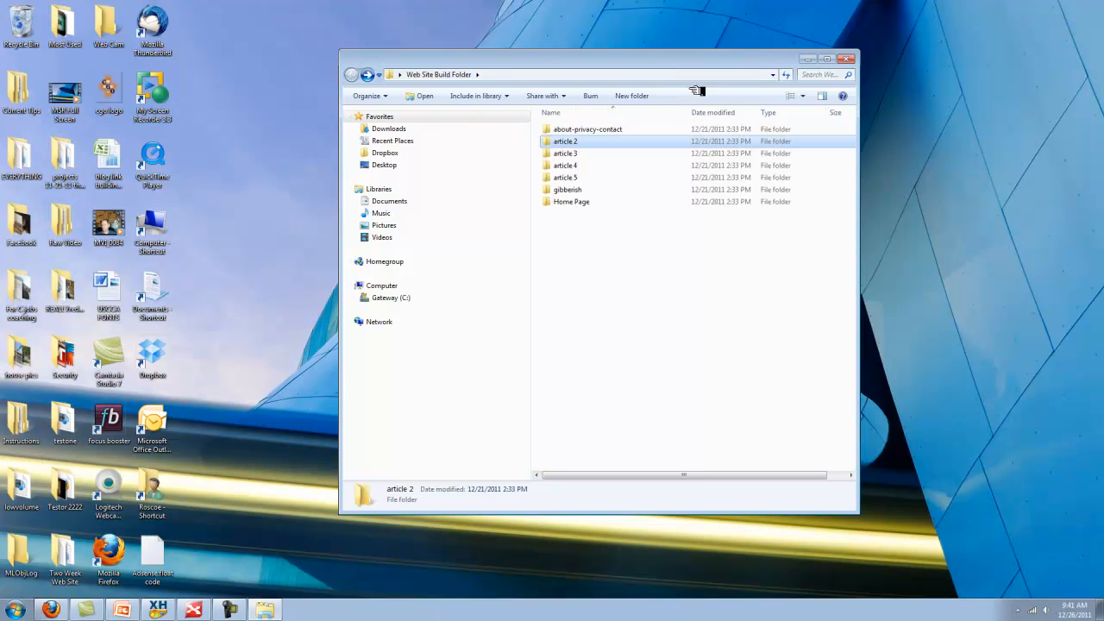
click(846, 59)
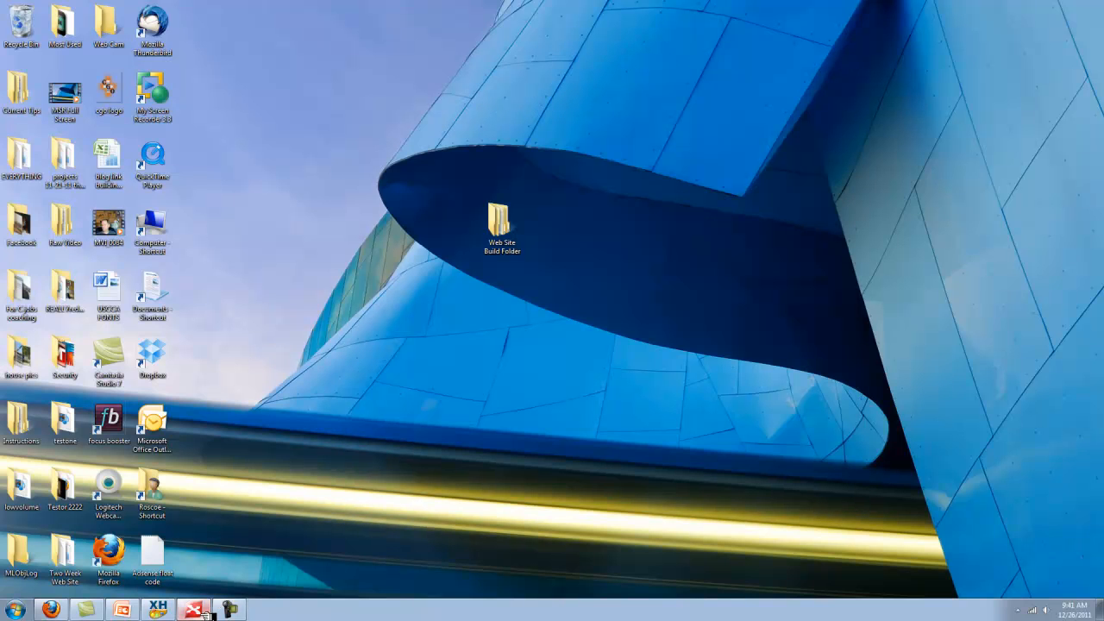
mouse_move(113, 606)
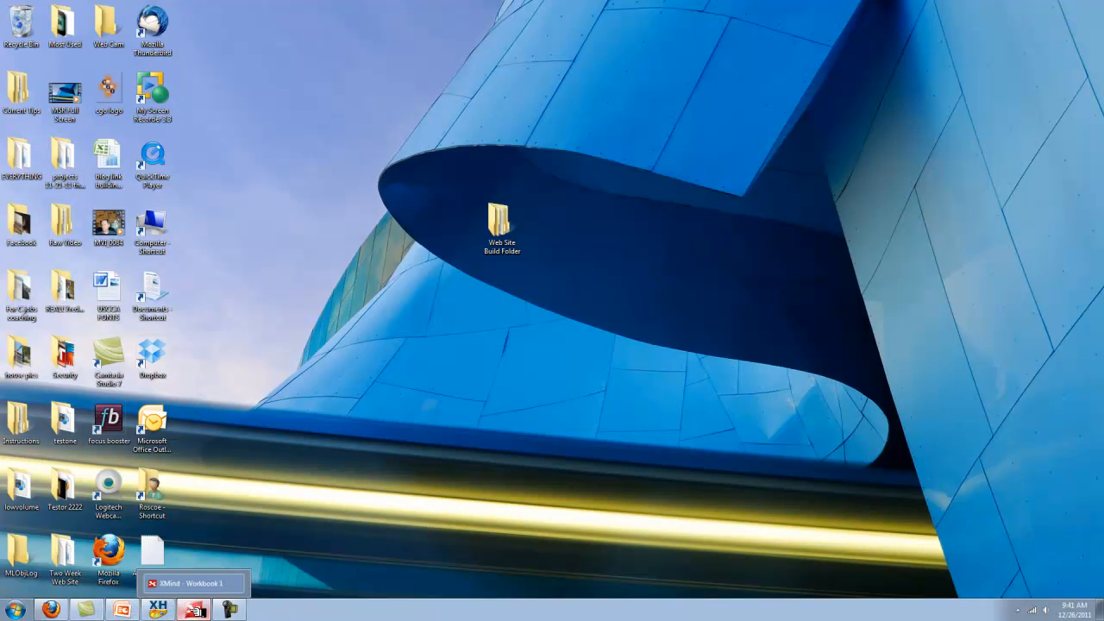
click(195, 611)
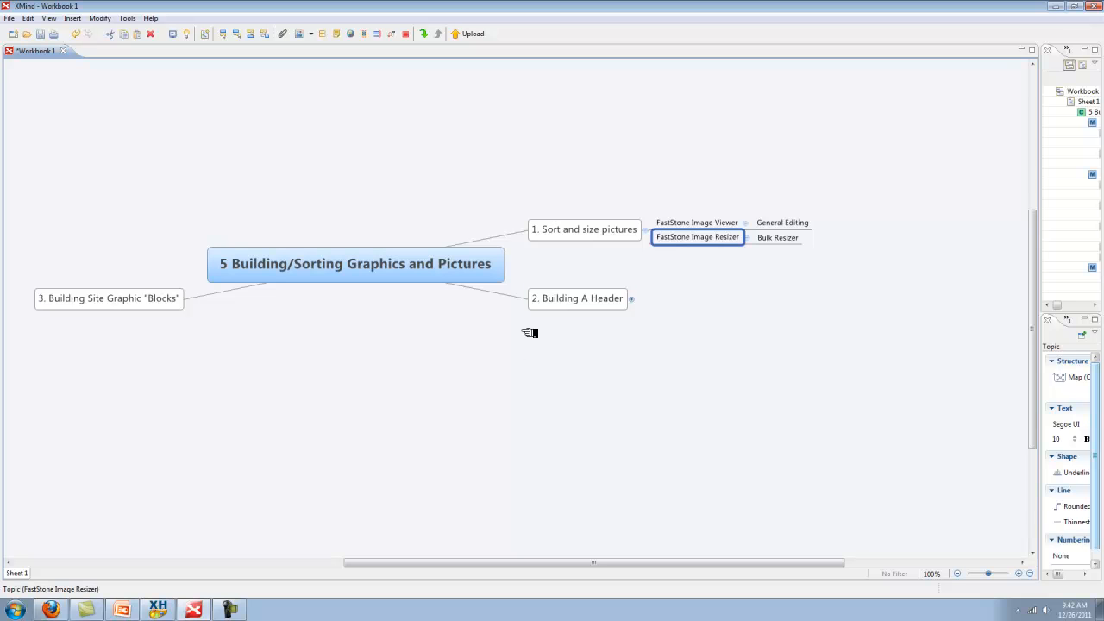
Select '2. Building A Header' and expand it to reveal its five header subtopics
click(572, 298)
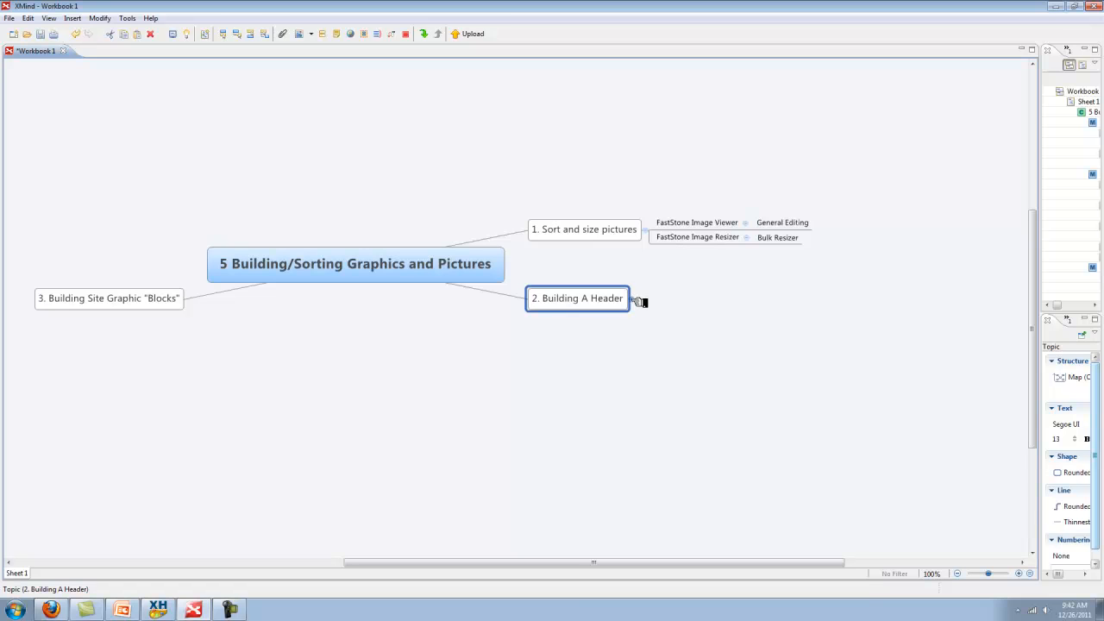
scroll(512, 433, down, 3)
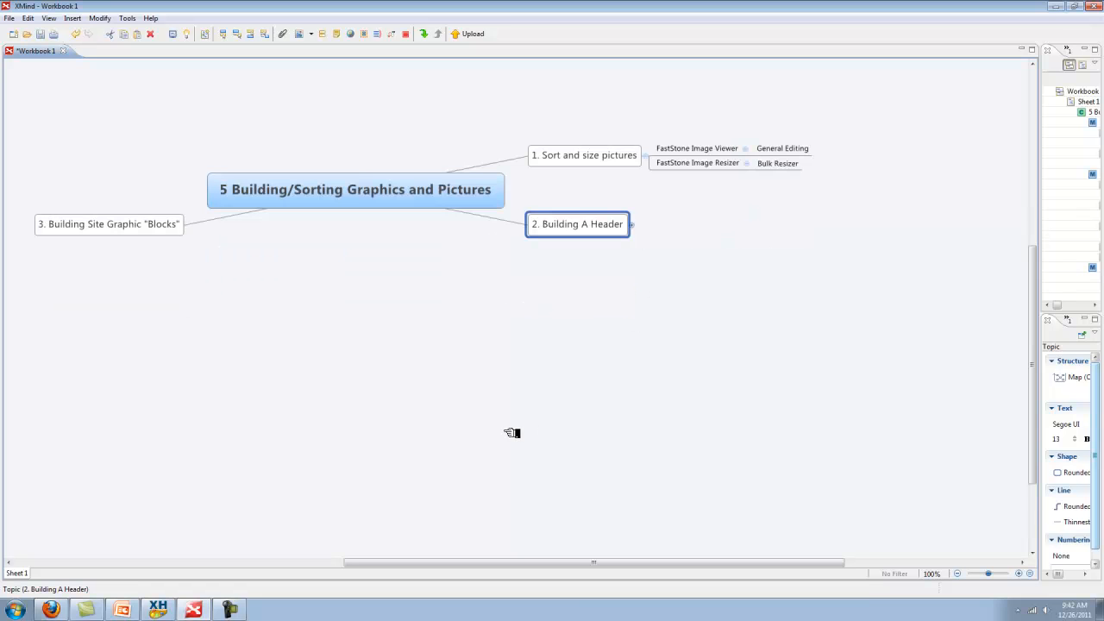
scroll(539, 488, up, 3)
scroll(548, 486, down, 2)
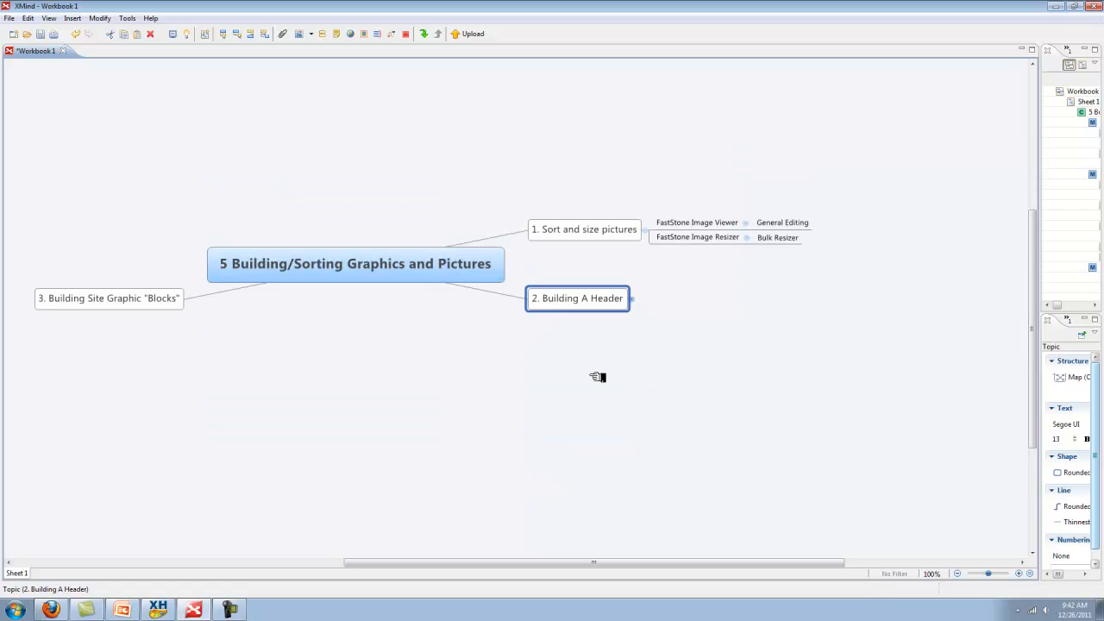
click(633, 299)
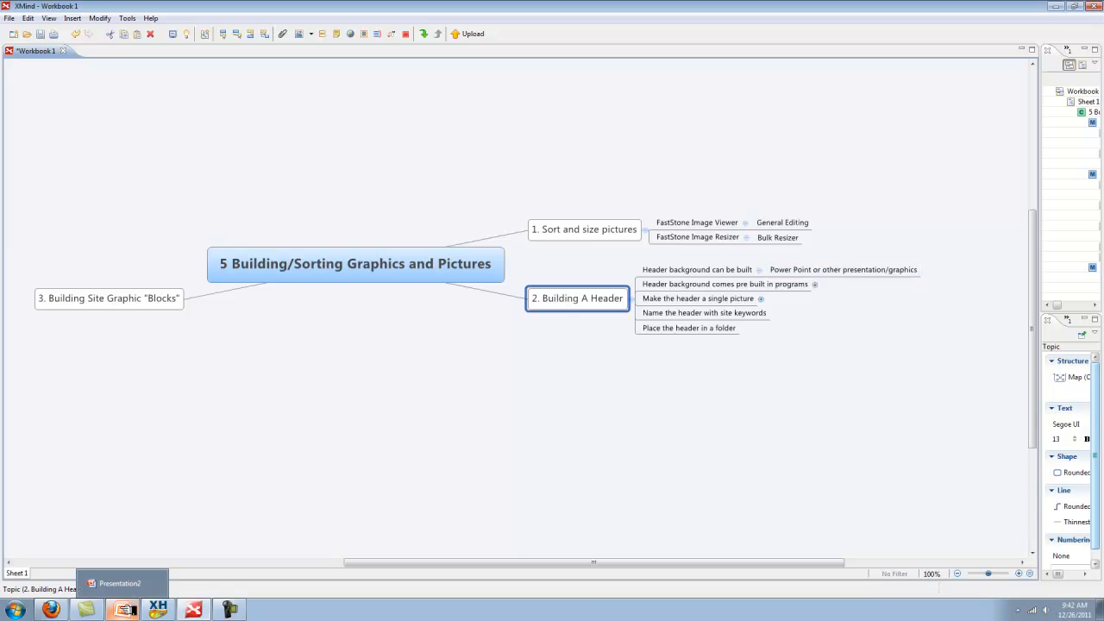
Draw a wide rectangle across the upper half of the blank Presentation2 slide
click(125, 610)
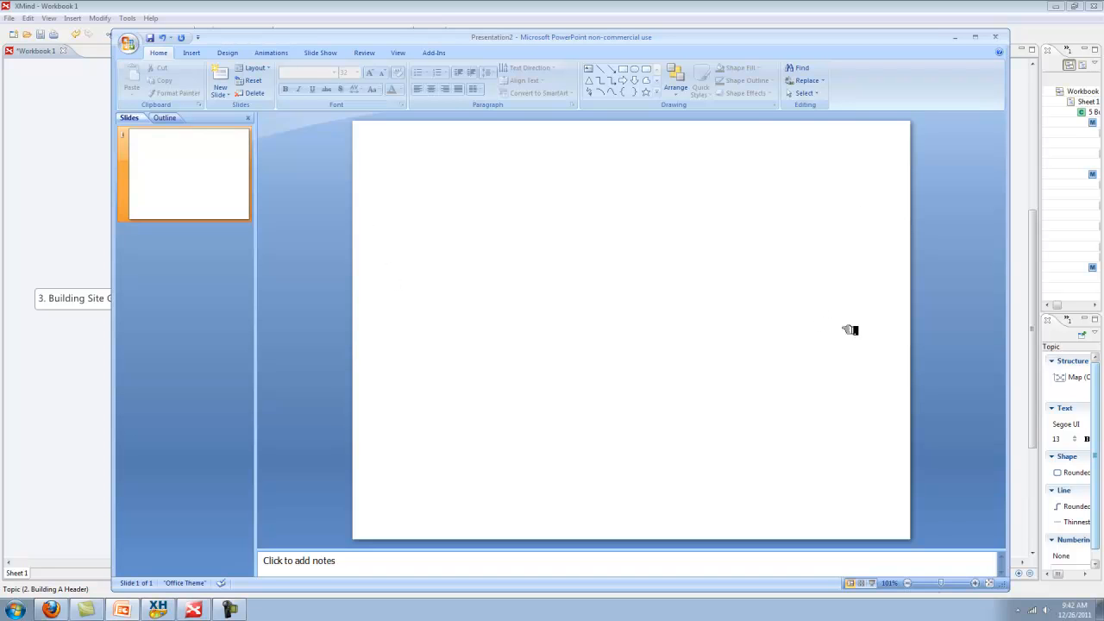
click(193, 52)
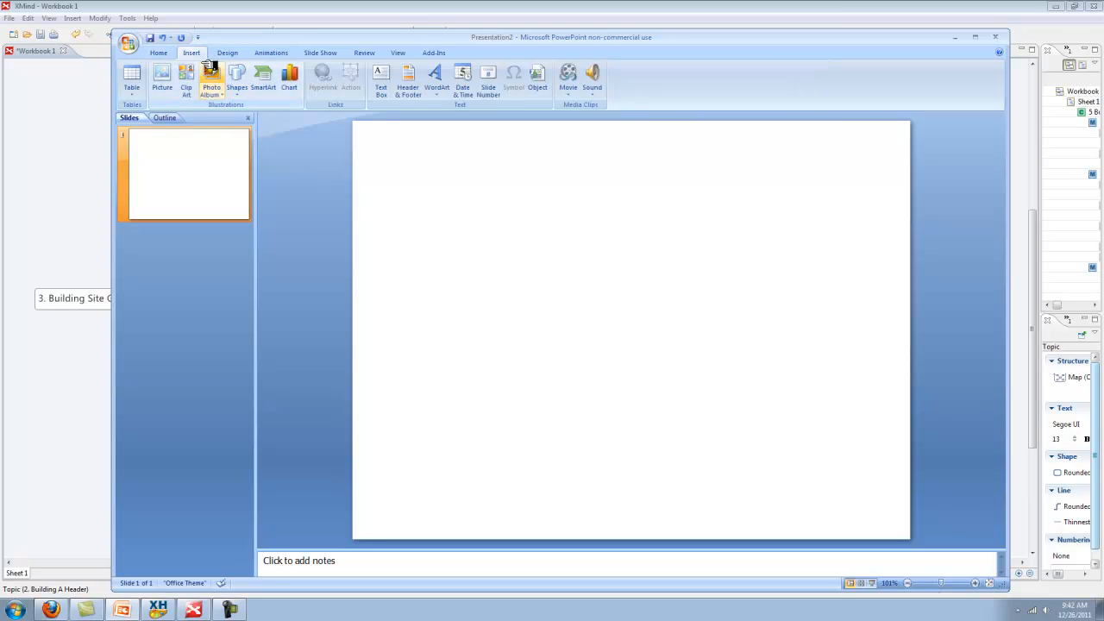
click(238, 75)
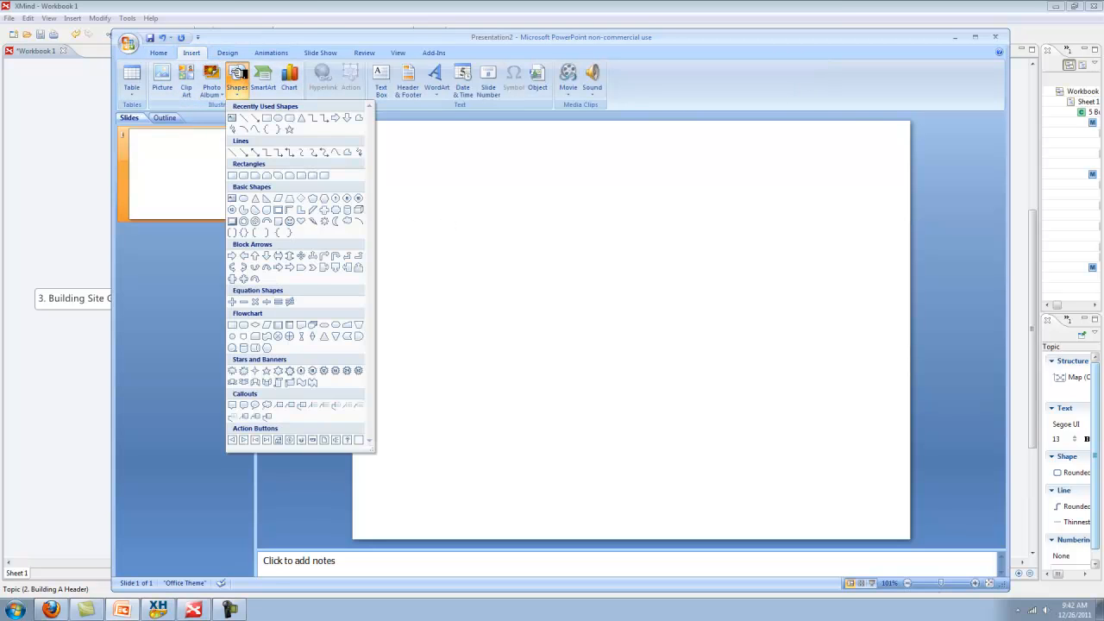
click(275, 119)
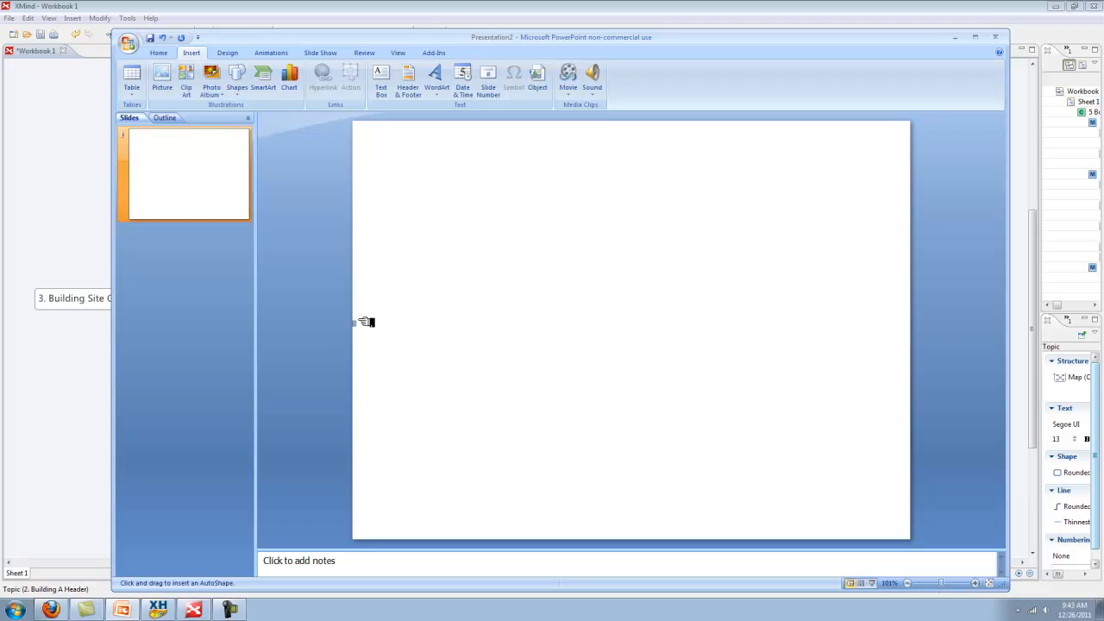
mouse_move(354, 325)
mouse_down()
mouse_move(366, 244)
mouse_move(909, 239)
mouse_up()
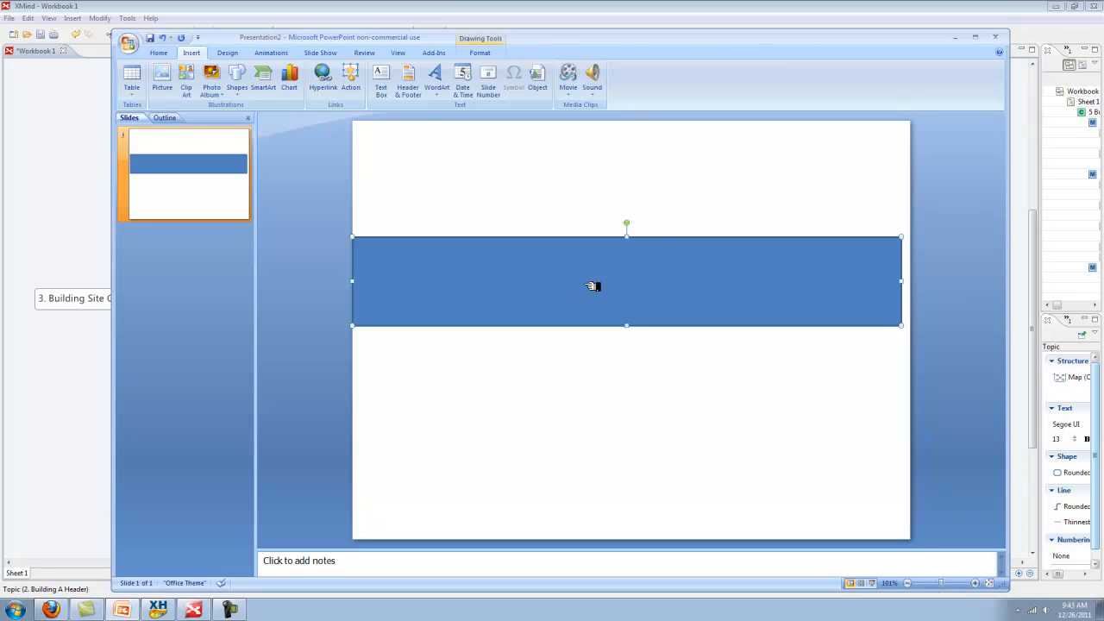
Open Format Shape for the rectangle and try gradient fill with its preset colours
right_click(669, 282)
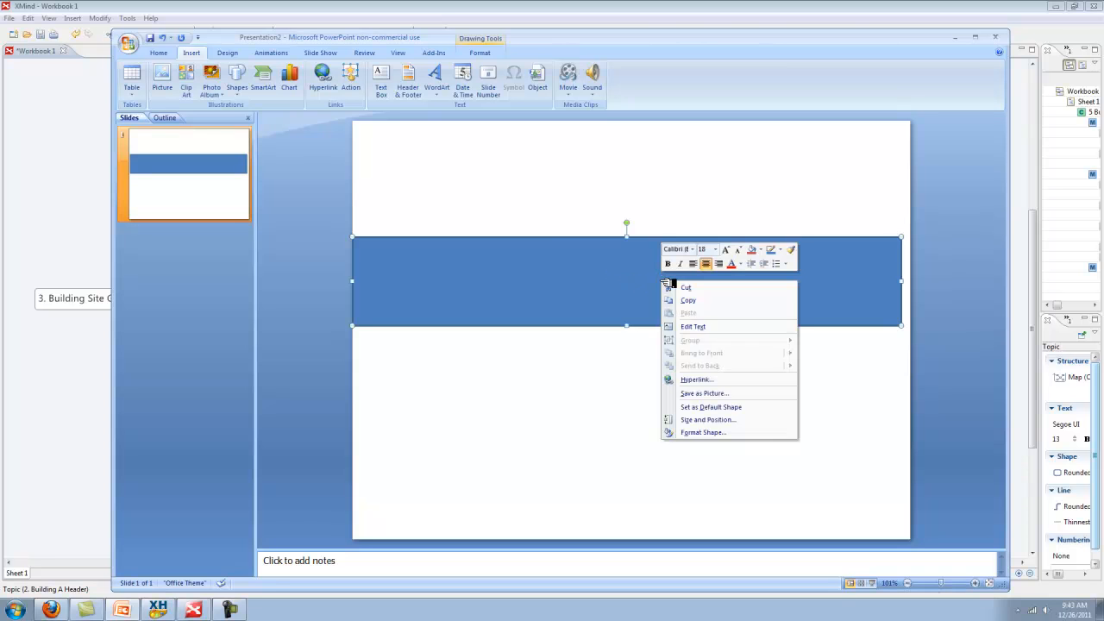
click(707, 433)
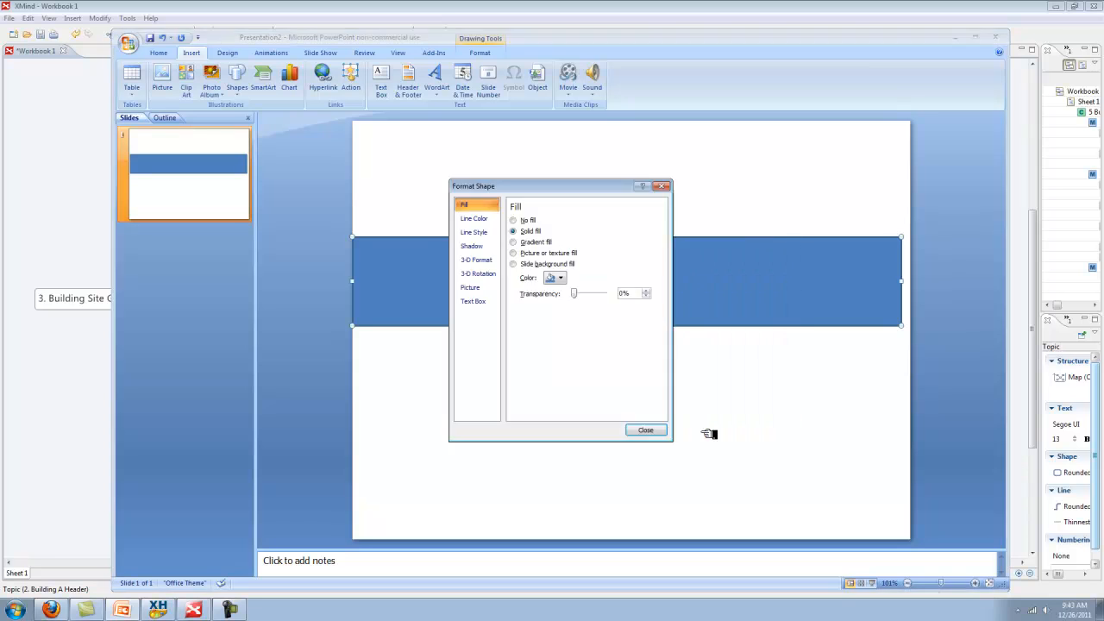
click(483, 219)
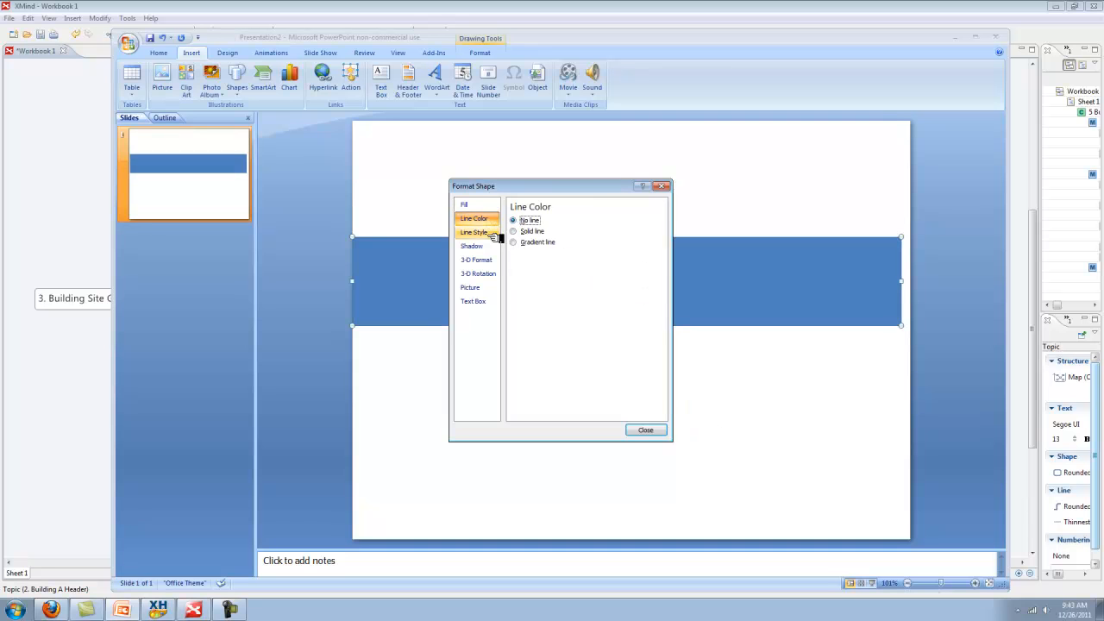
click(479, 208)
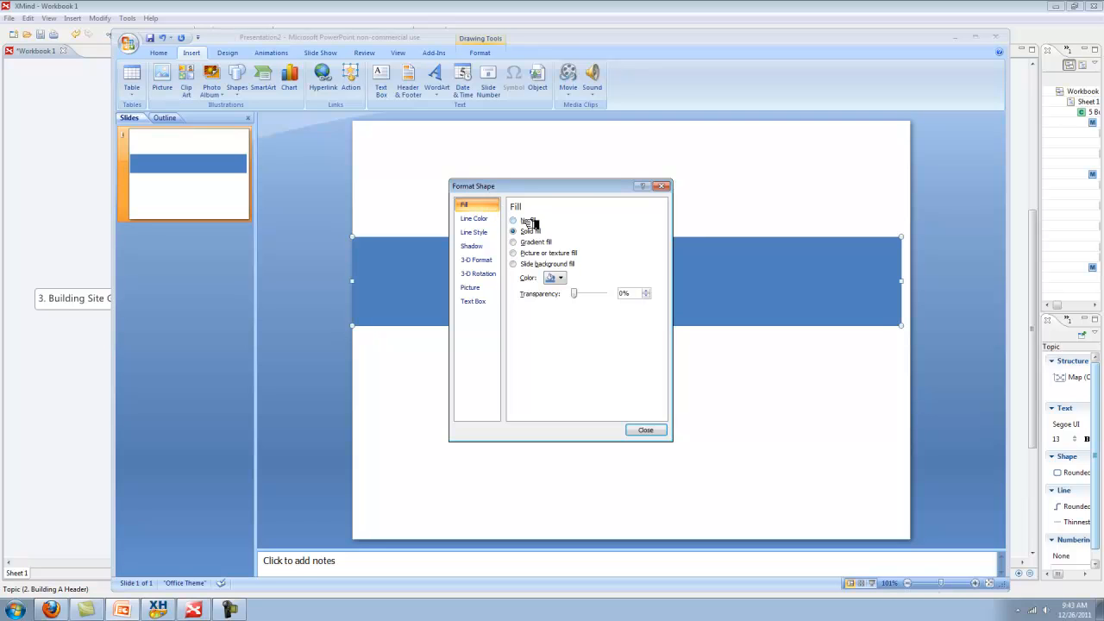
click(566, 279)
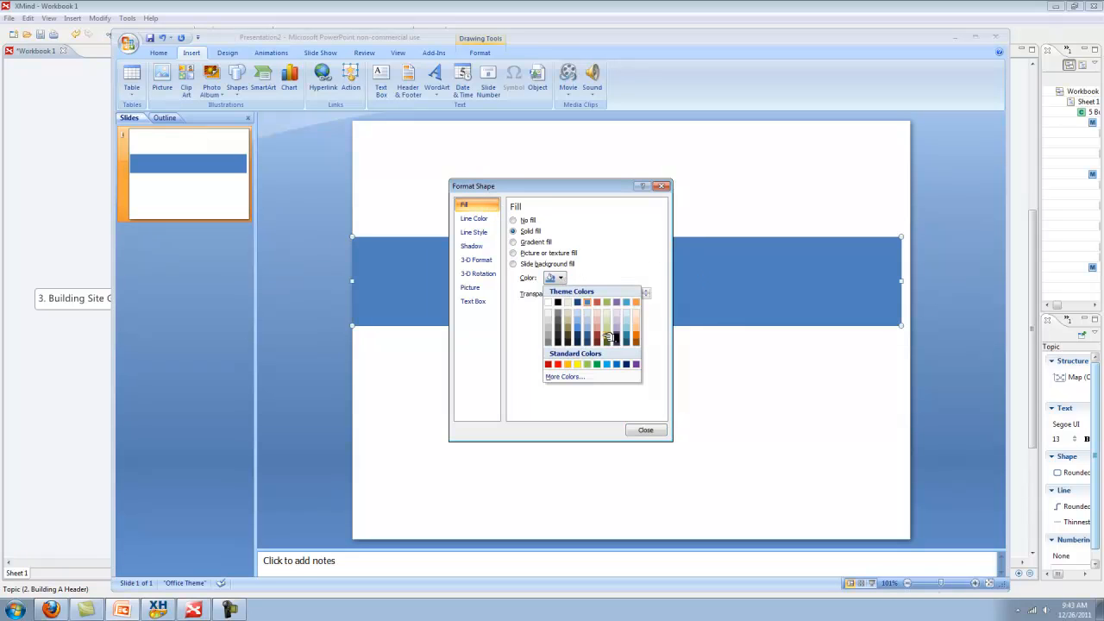
click(514, 242)
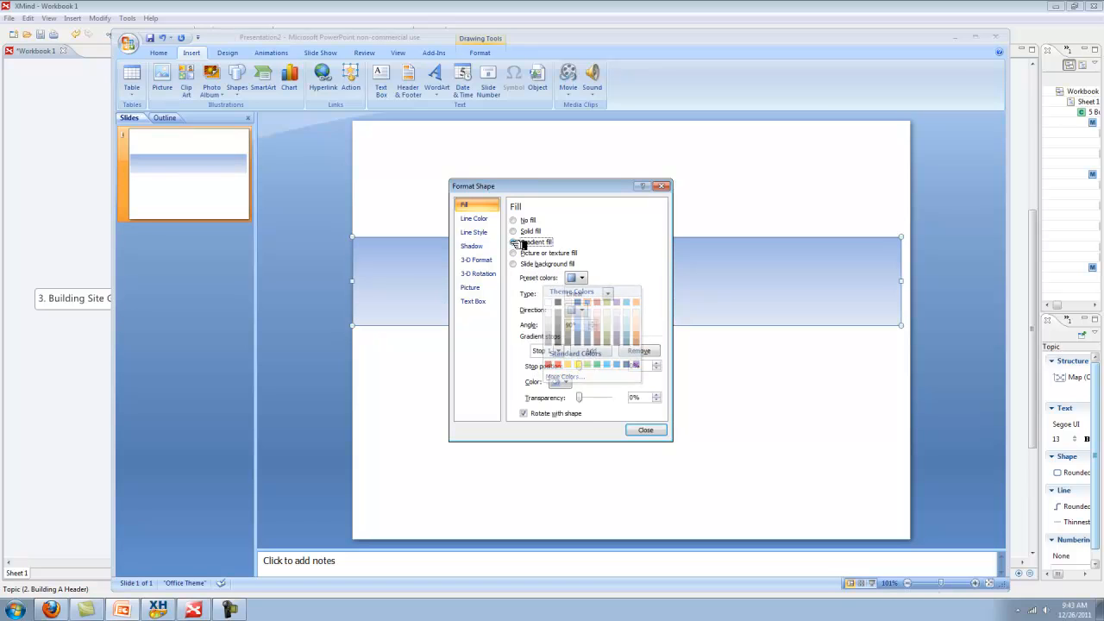
click(590, 278)
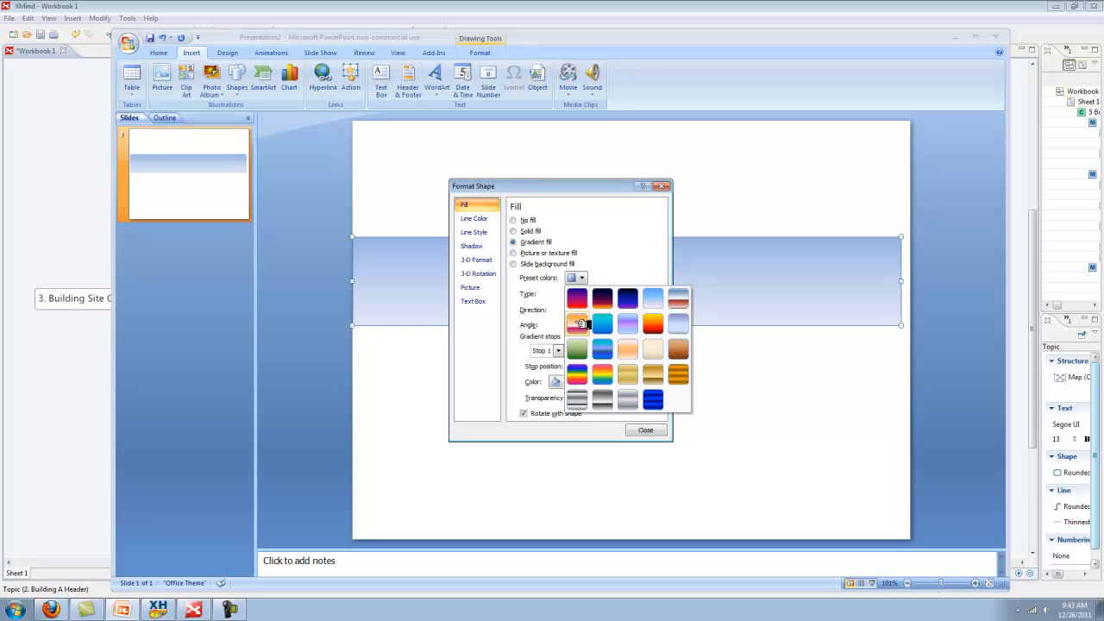
Try picture or texture fill, slide background fill and picture browsing without applying any
click(516, 253)
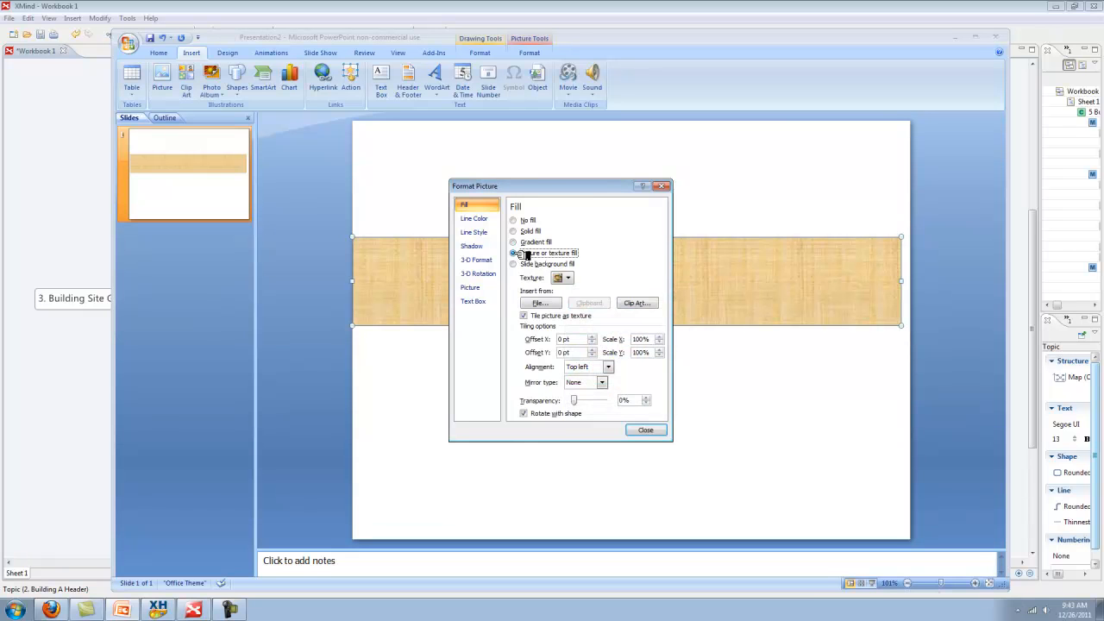
click(570, 278)
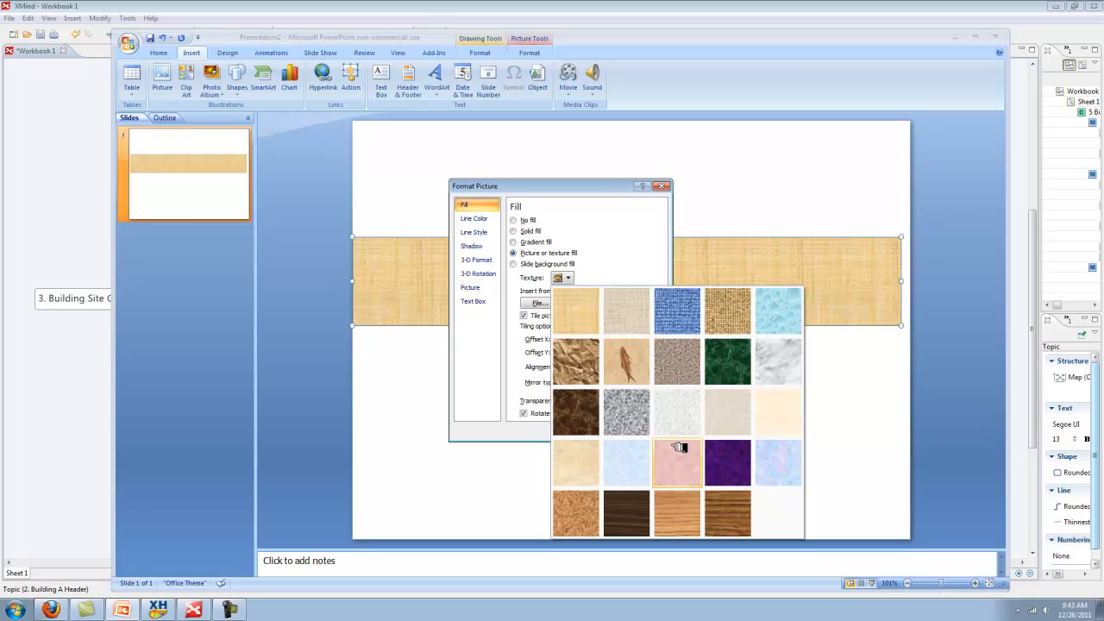
click(593, 266)
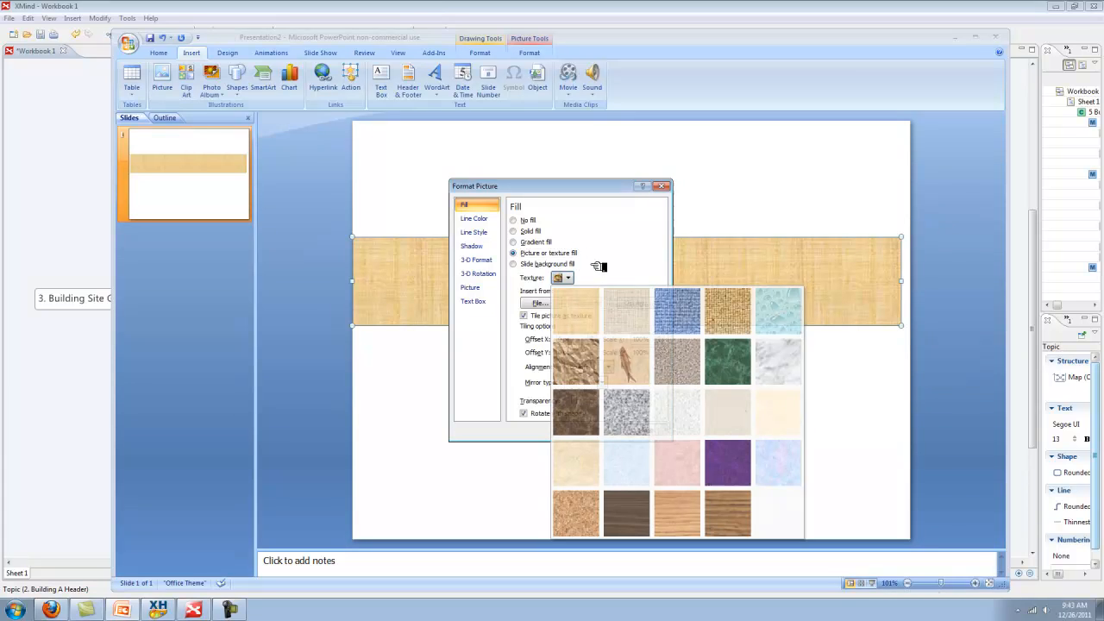
click(527, 264)
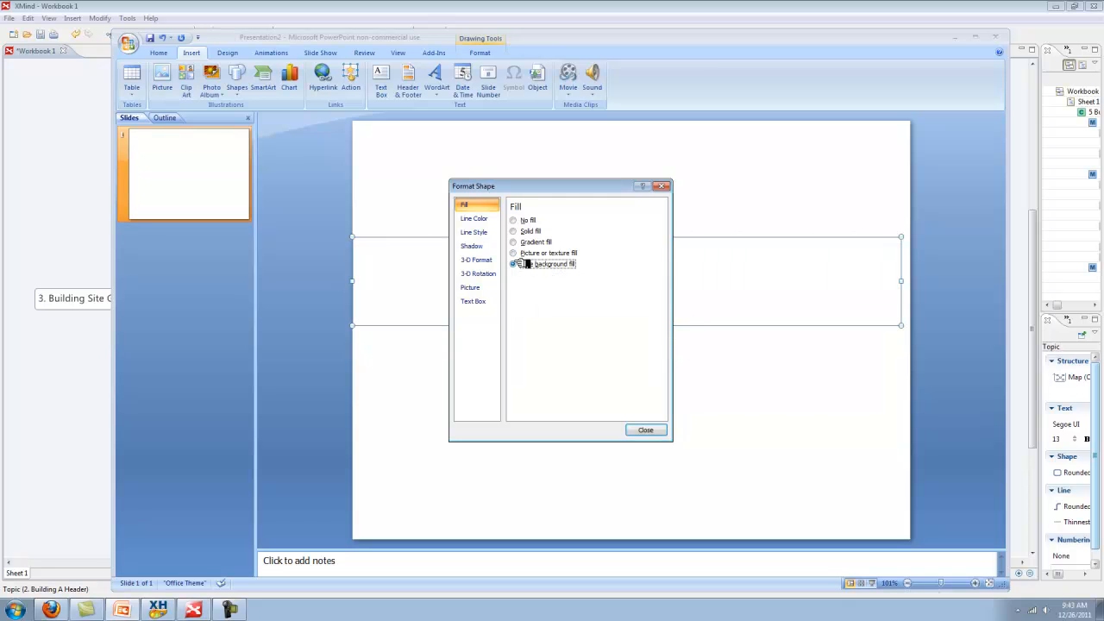
click(526, 255)
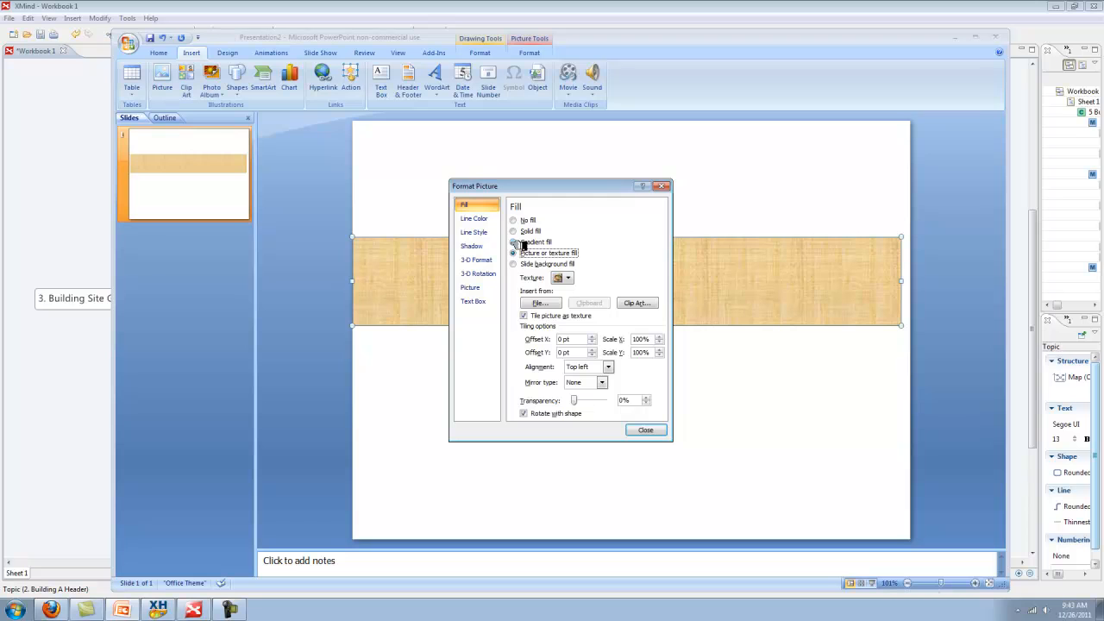
click(550, 303)
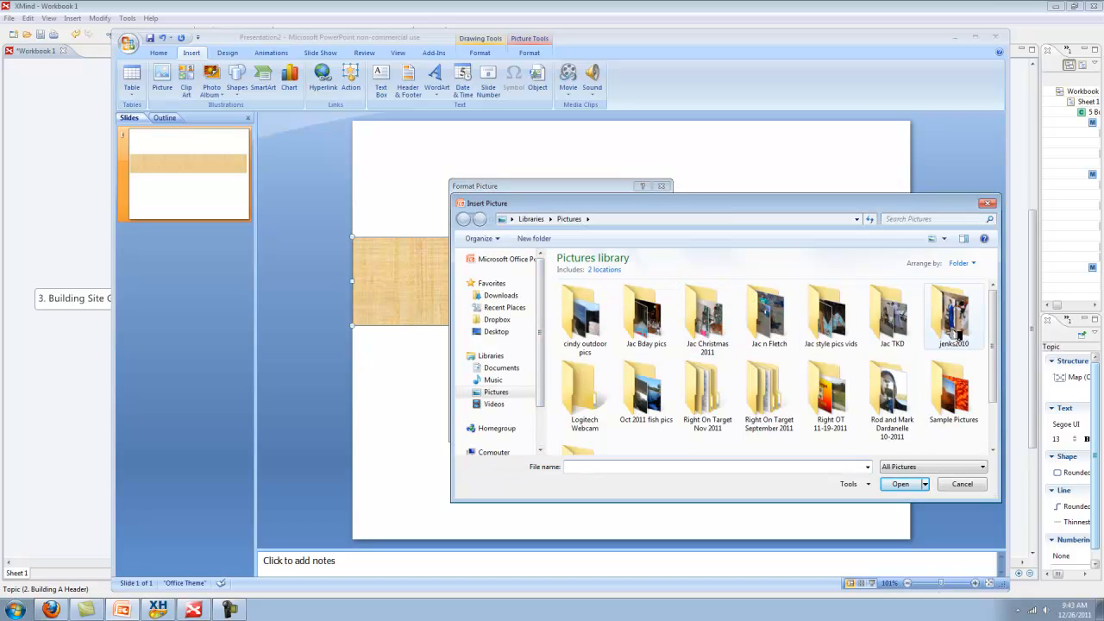
click(990, 205)
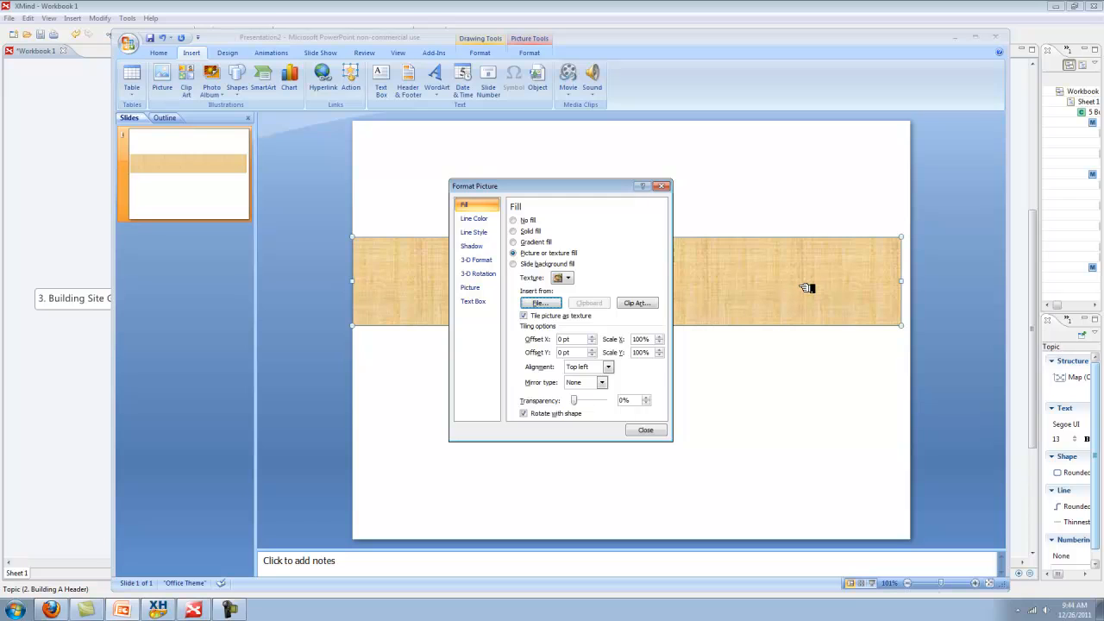
Settle on a light-blue linear gradient fill at 90° and close Format Shape
click(521, 231)
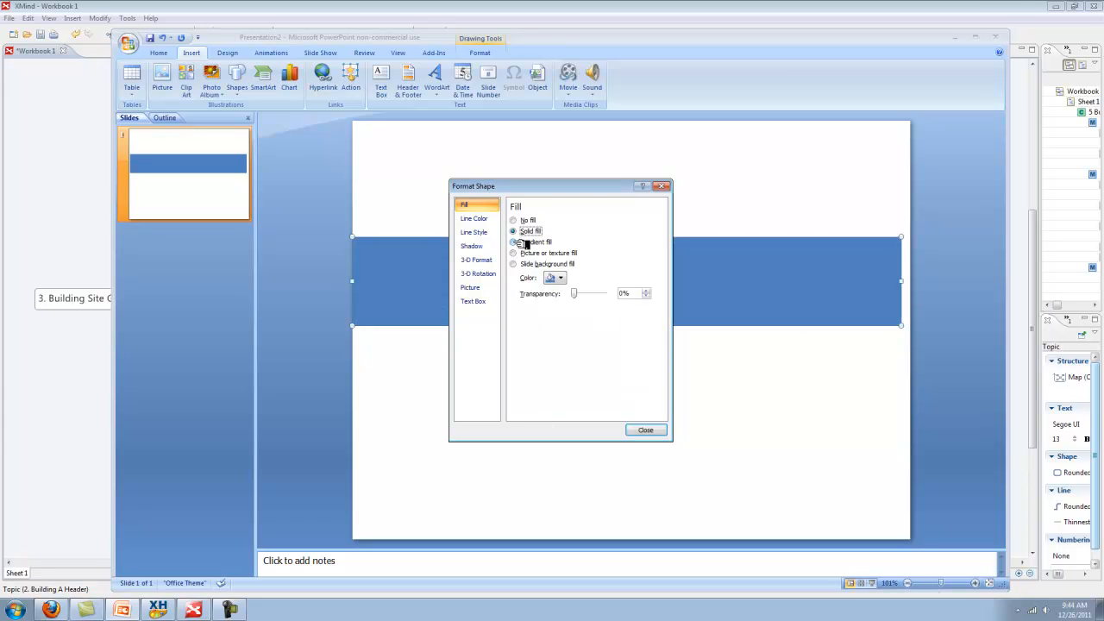
click(526, 243)
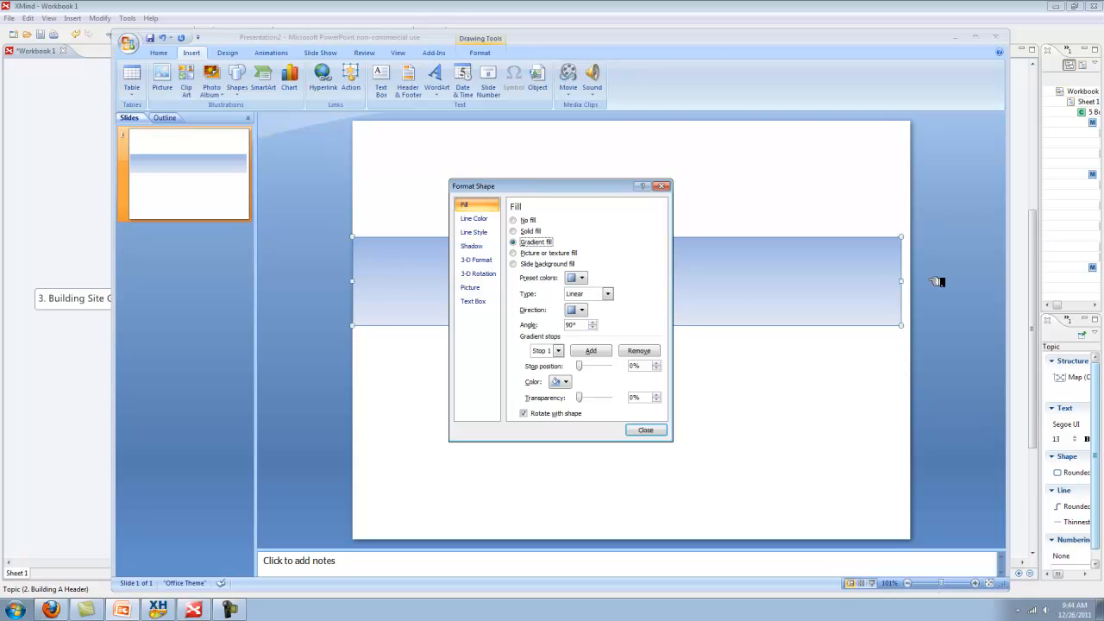
click(653, 429)
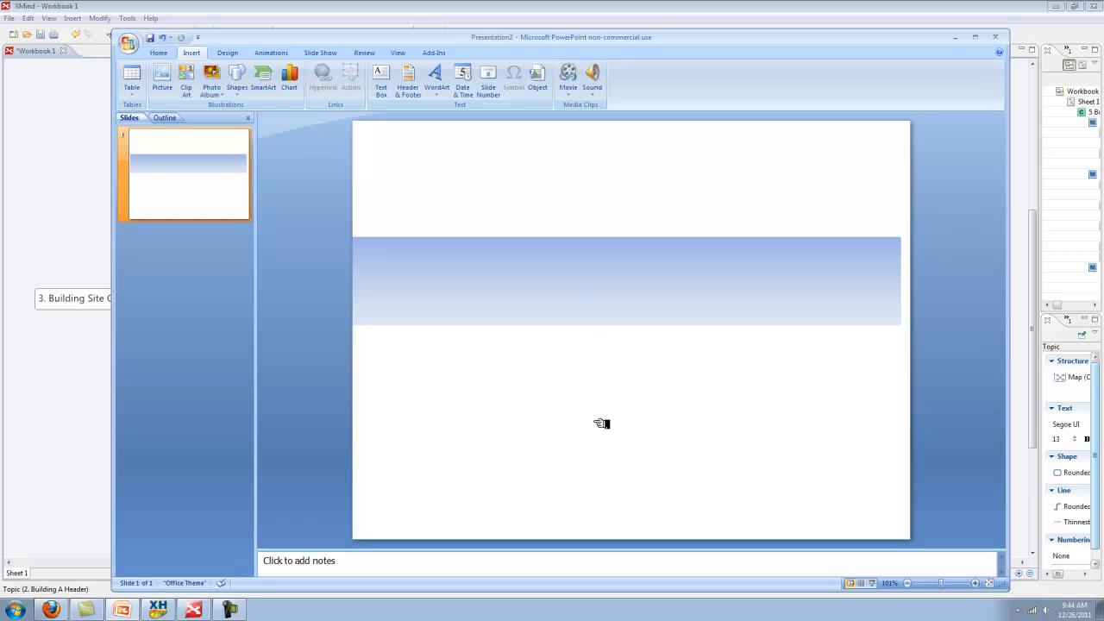
Nudge the gradient band slightly up and right, then minimise PowerPoint to show XMind
drag(656, 283, 670, 273)
click(657, 366)
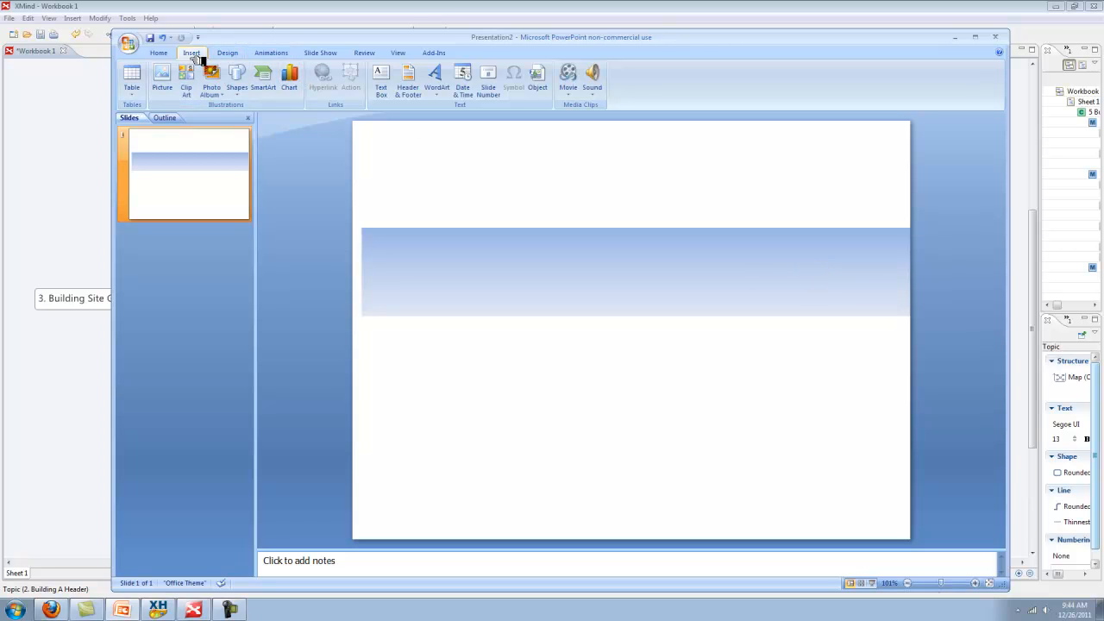
click(388, 76)
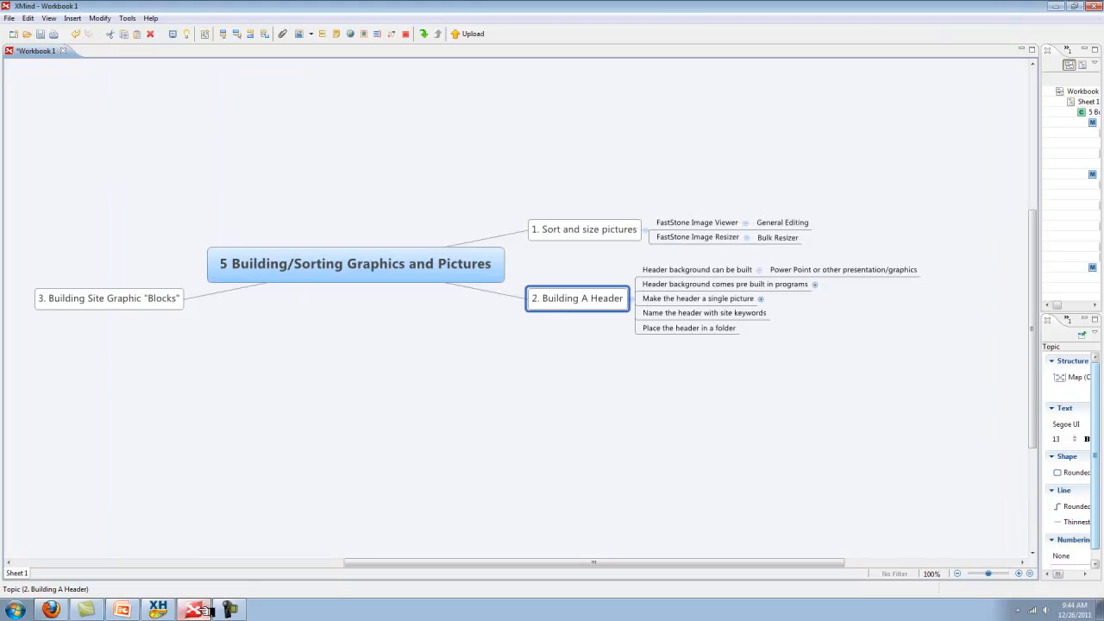
click(201, 610)
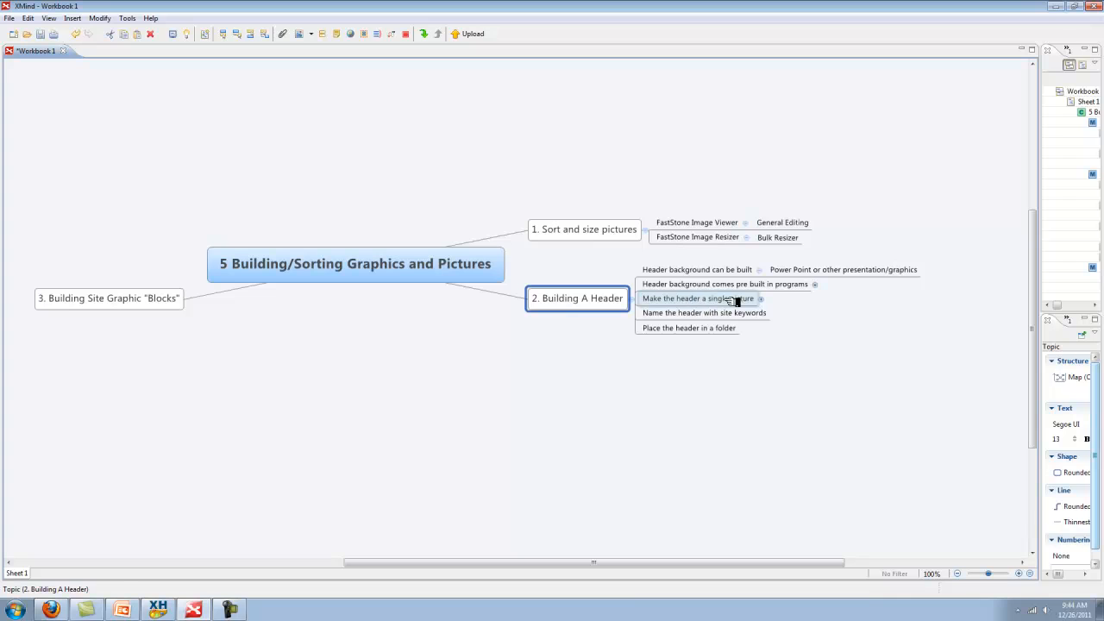
Expand 'Make the header a single picture' to show 'Save as jpeg', then restore Presentation2
click(761, 299)
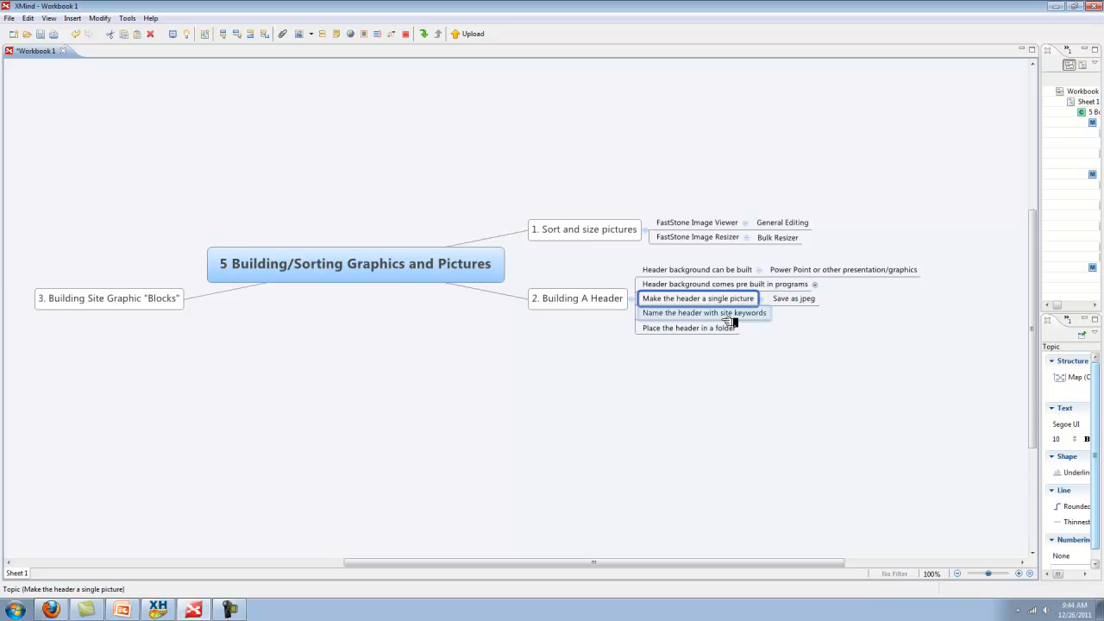
mouse_move(134, 611)
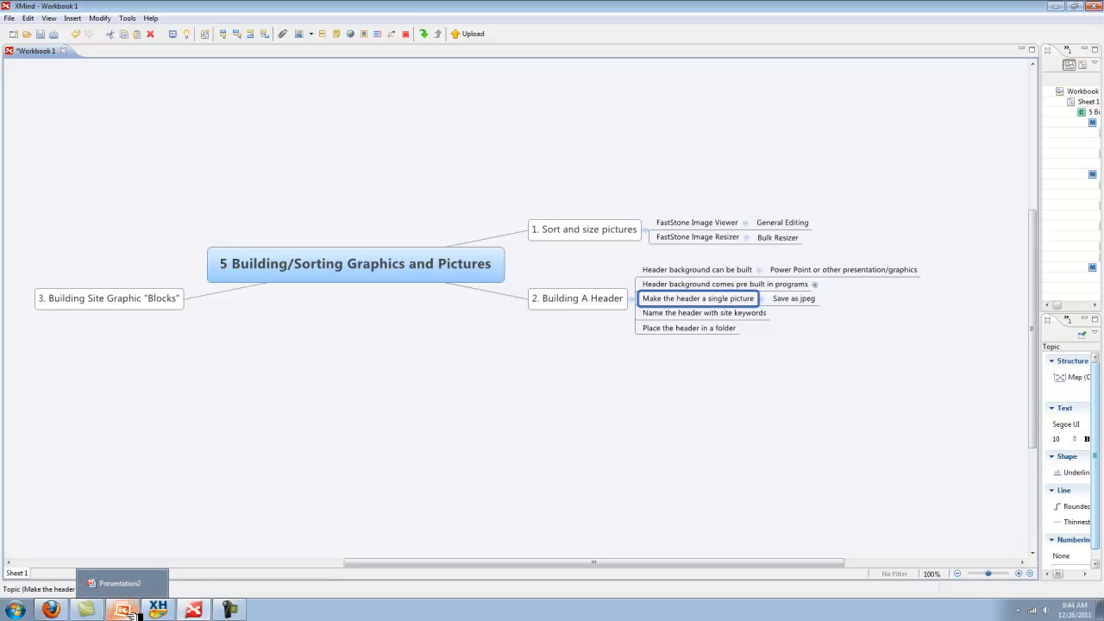
click(135, 612)
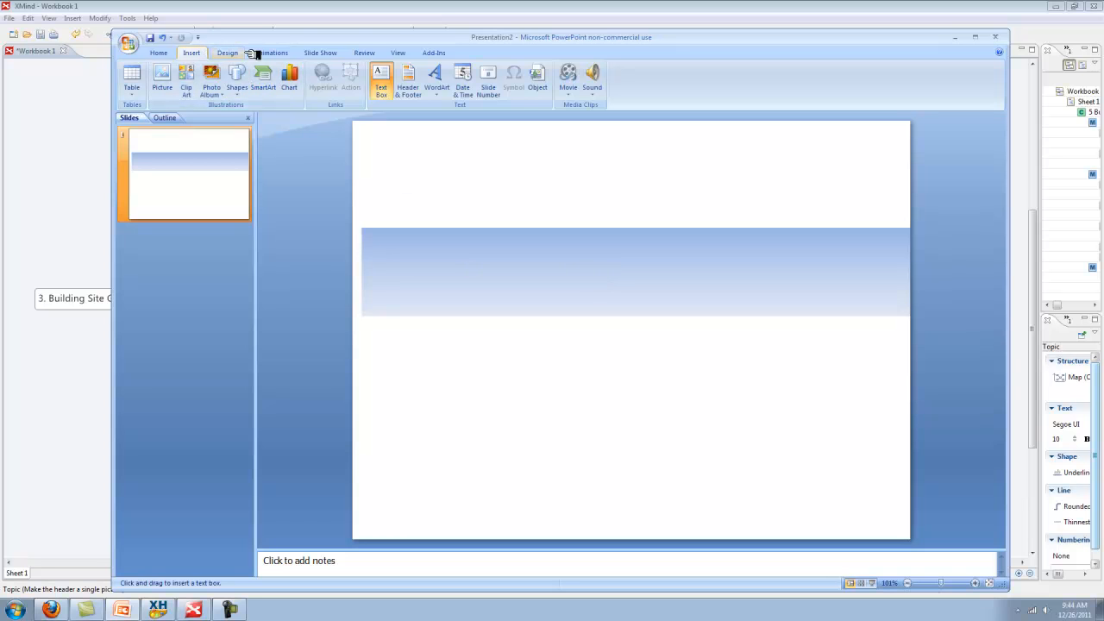
Add a text box reading 'This Is My Site' and move it into the blue band
click(440, 179)
text(This Is My Site)
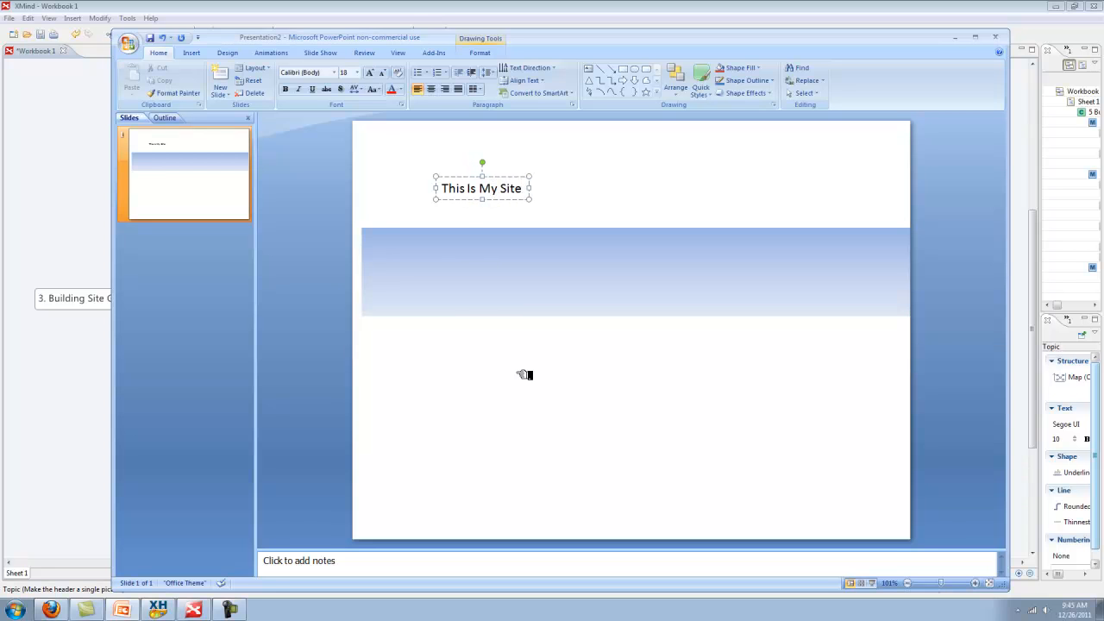
click(524, 199)
drag(525, 205, 444, 259)
Format the title as bold 32-pt Algerian and reposition it within the band
click(536, 262)
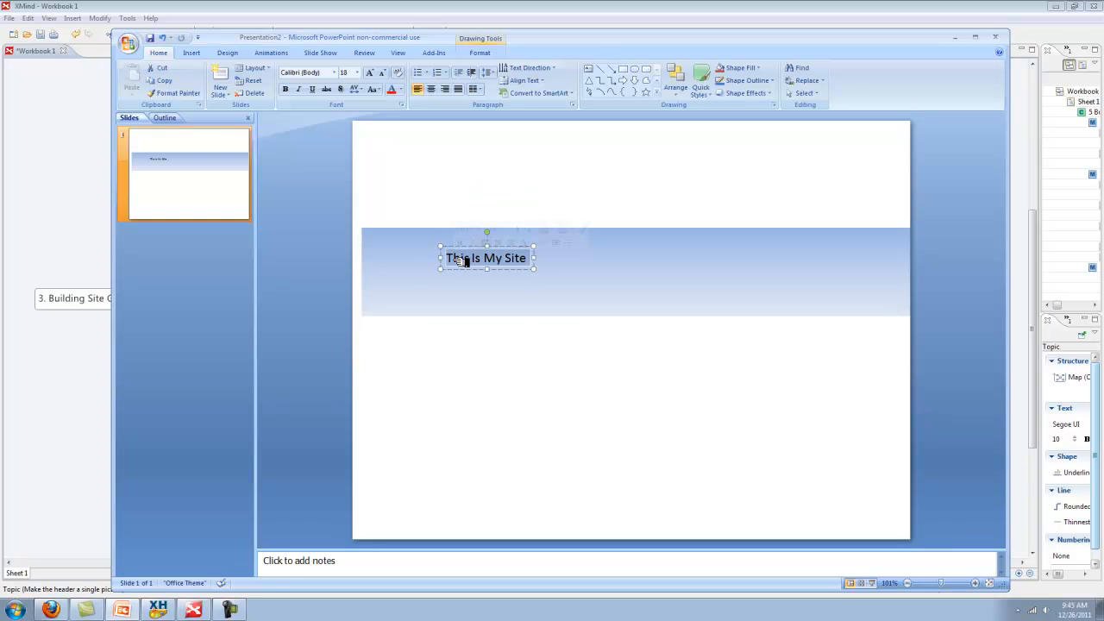
click(296, 91)
click(377, 72)
click(377, 72)
click(377, 73)
click(377, 73)
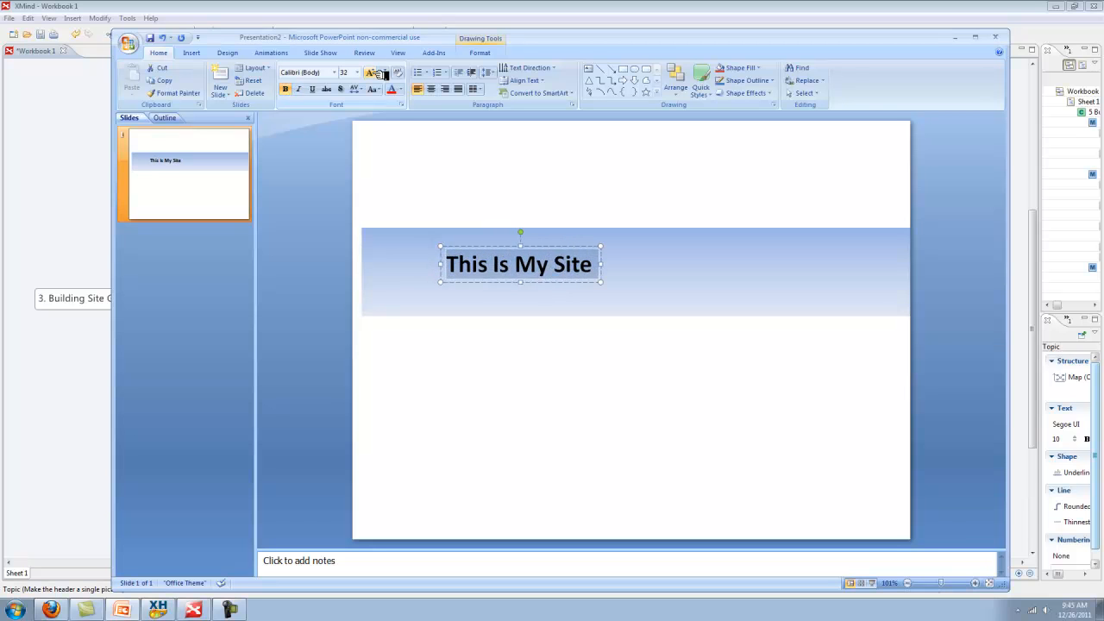
click(334, 72)
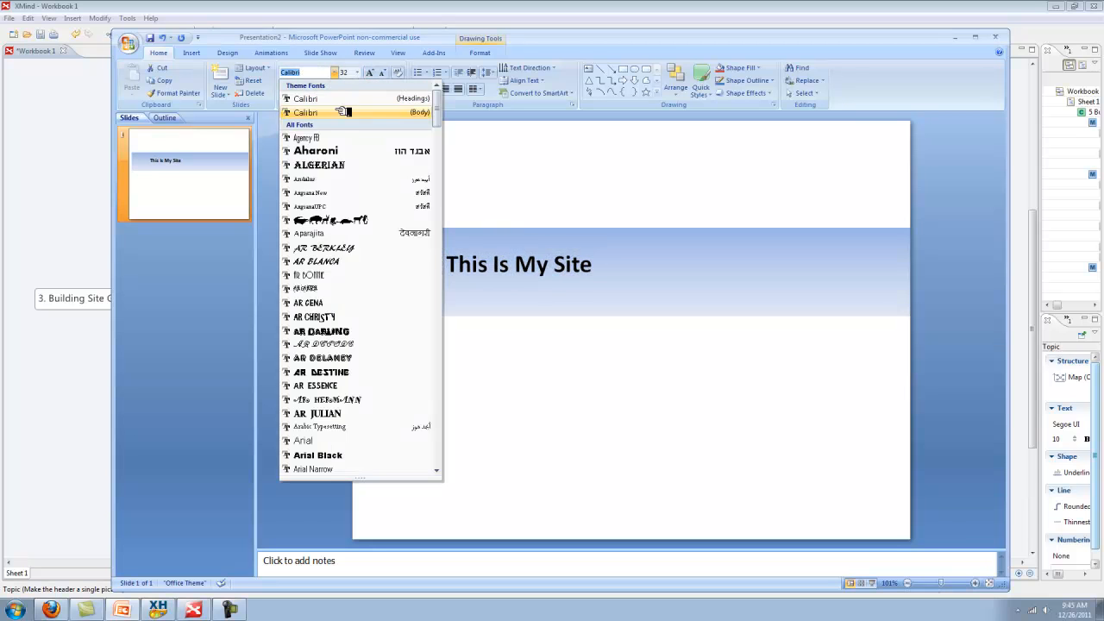
click(326, 165)
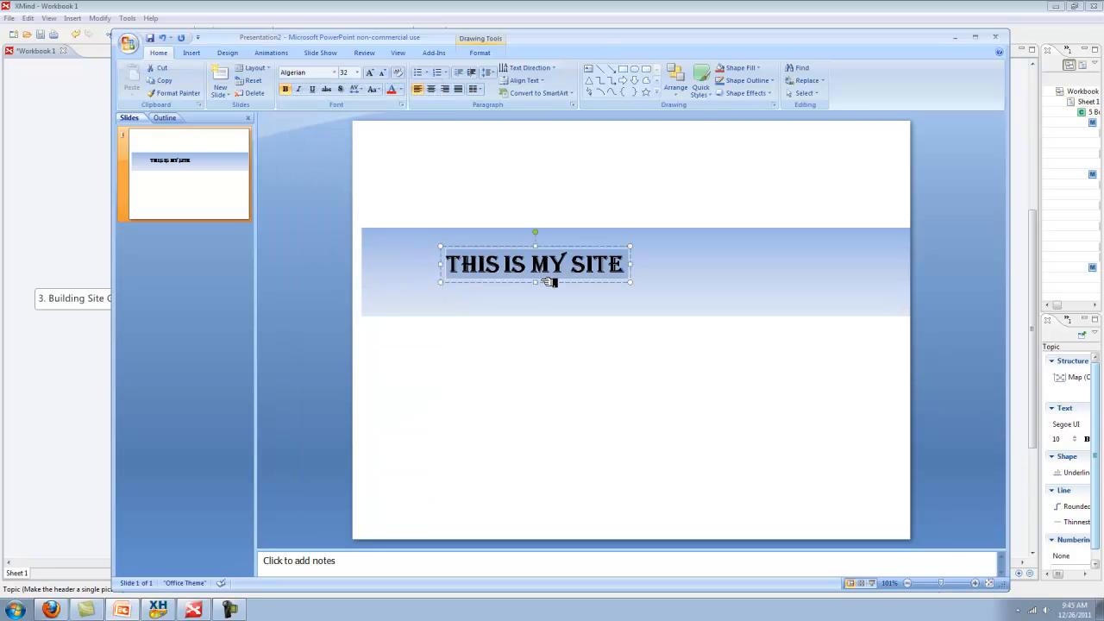
drag(552, 282, 532, 274)
Shift the title slightly to the right and check its text selection
click(581, 305)
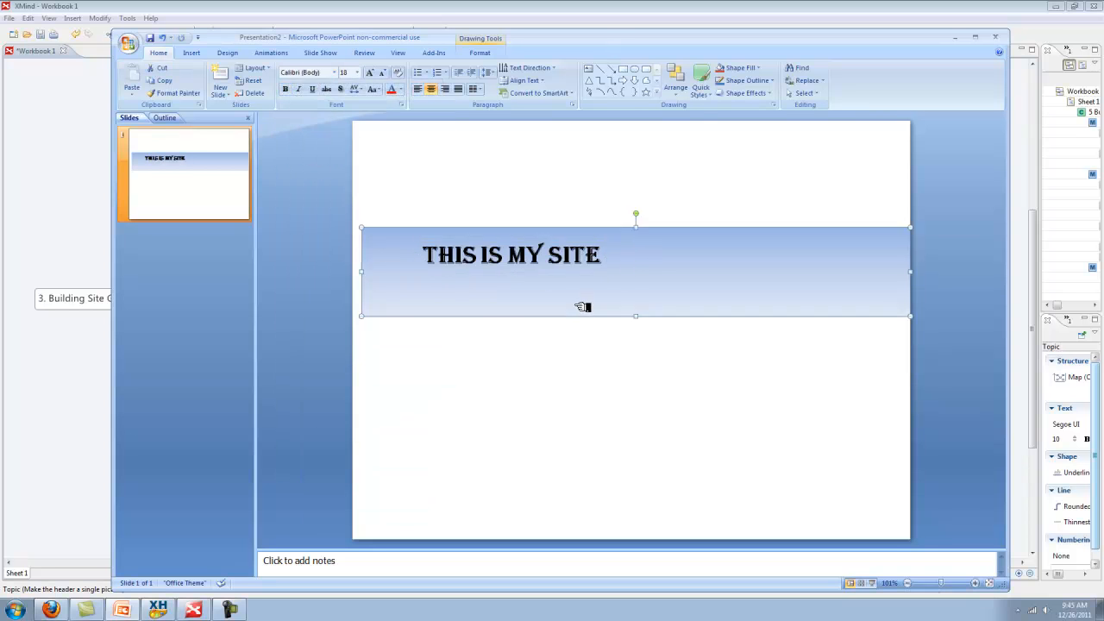
click(677, 360)
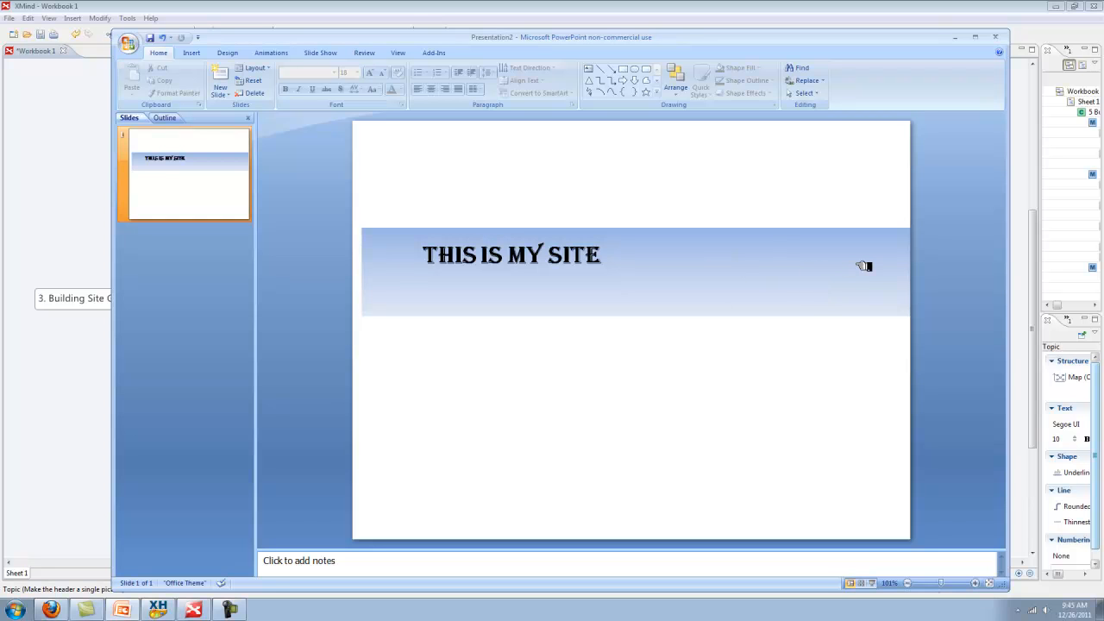
click(504, 252)
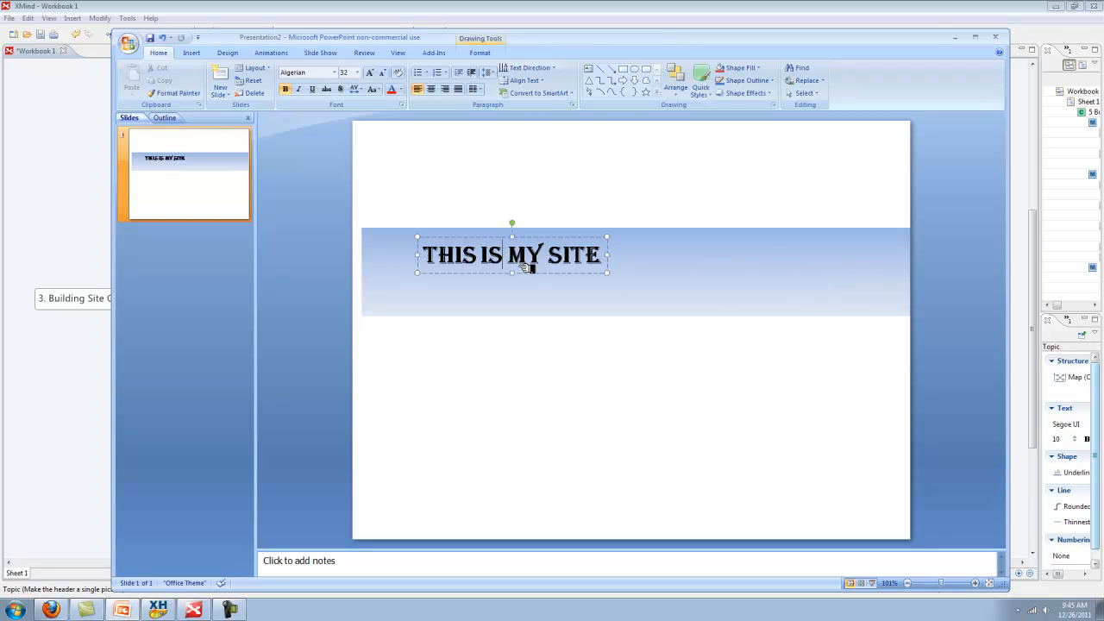
click(538, 275)
drag(539, 277, 542, 278)
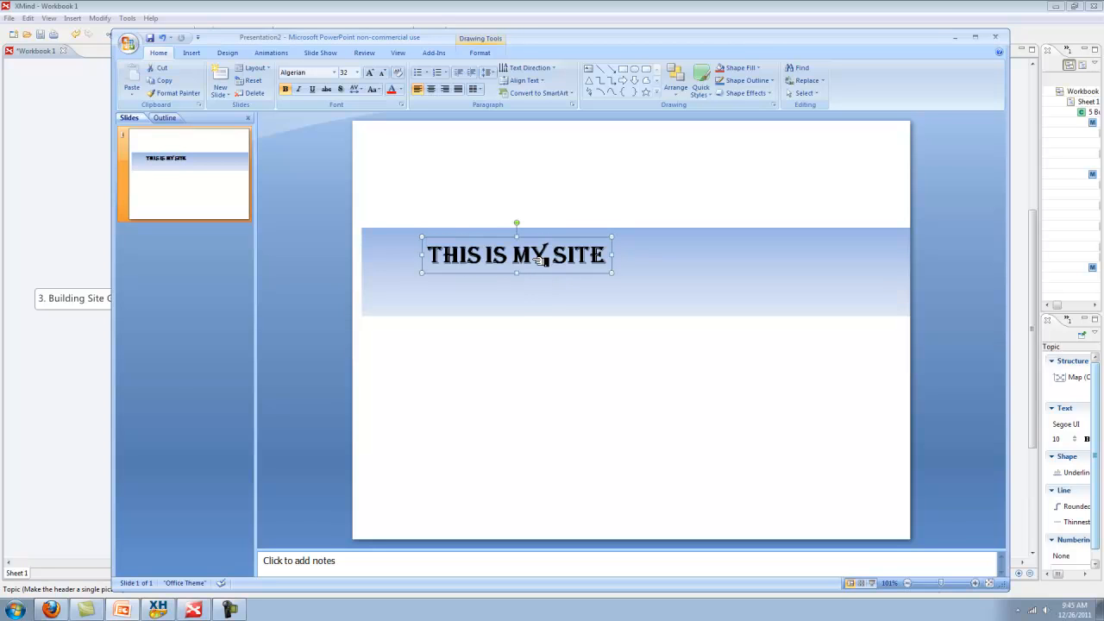
drag(429, 255, 611, 257)
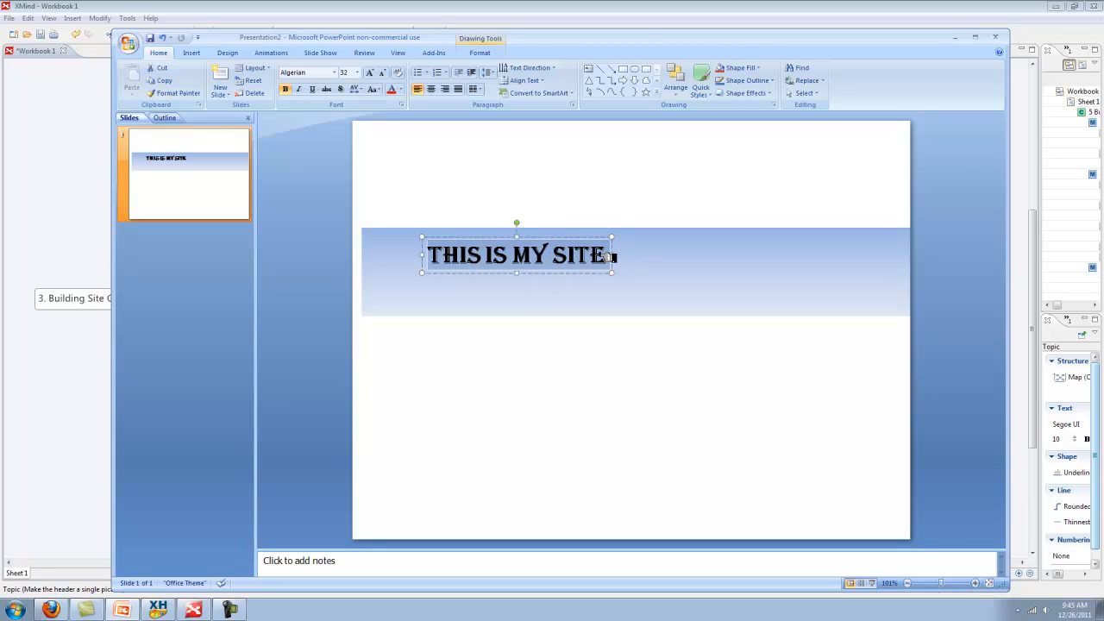
click(605, 347)
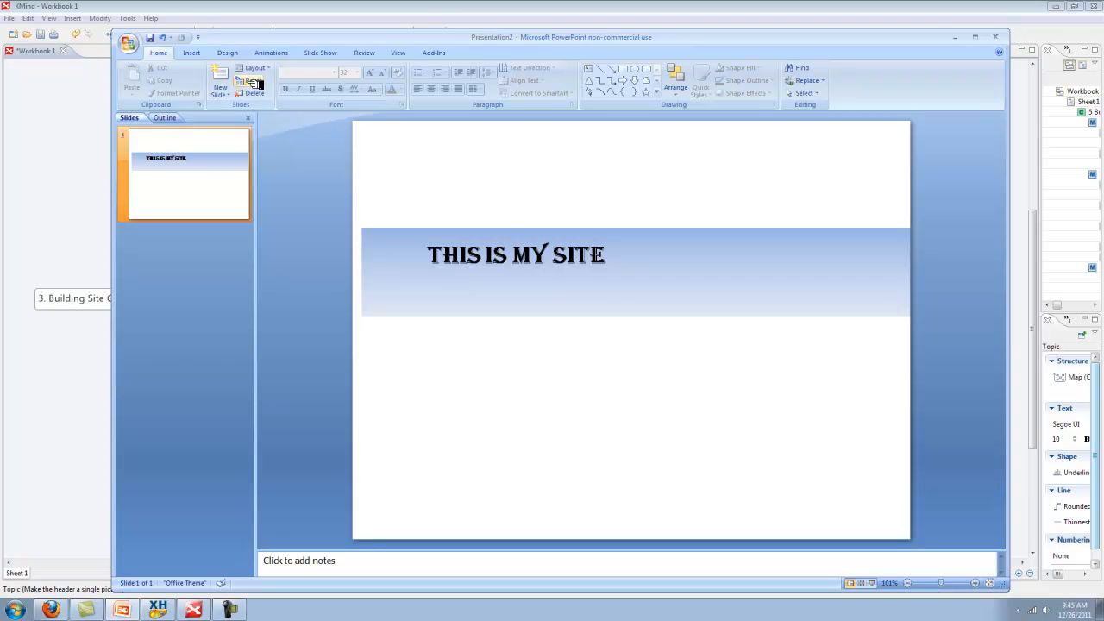
click(190, 52)
click(380, 79)
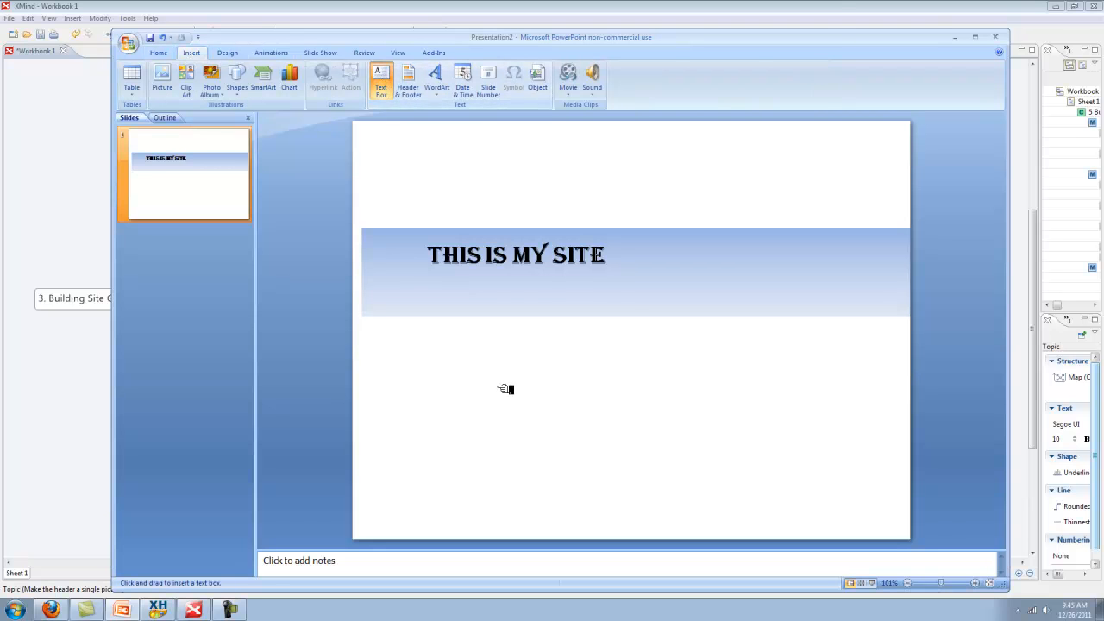
Add the tag line 'This is my awe inspiring tag line....' under the title and italicise it
click(473, 356)
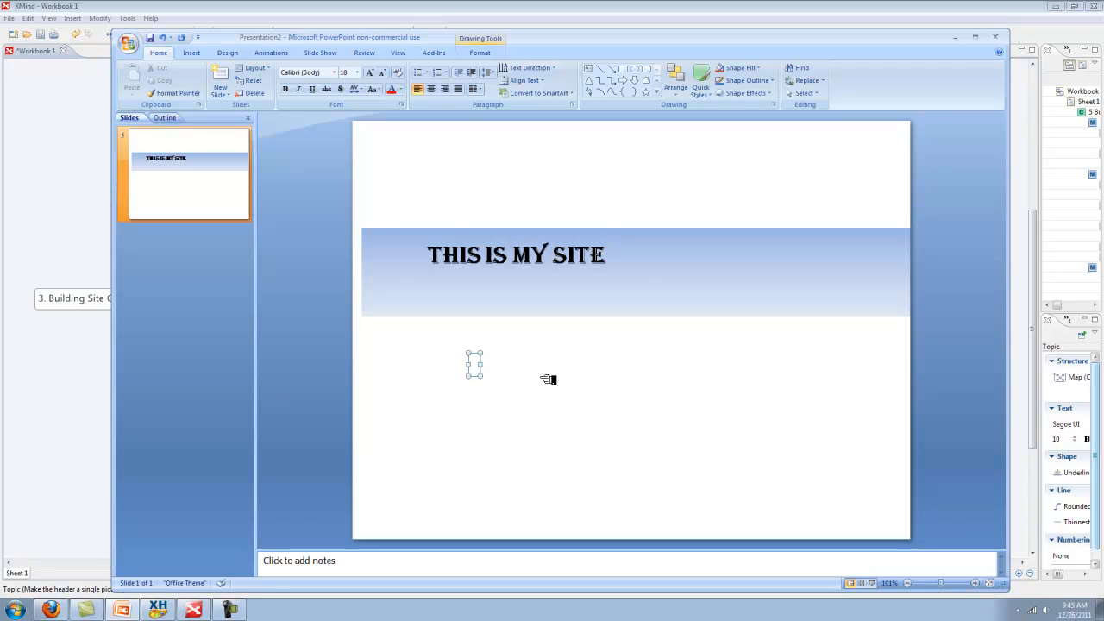
text(This is m)
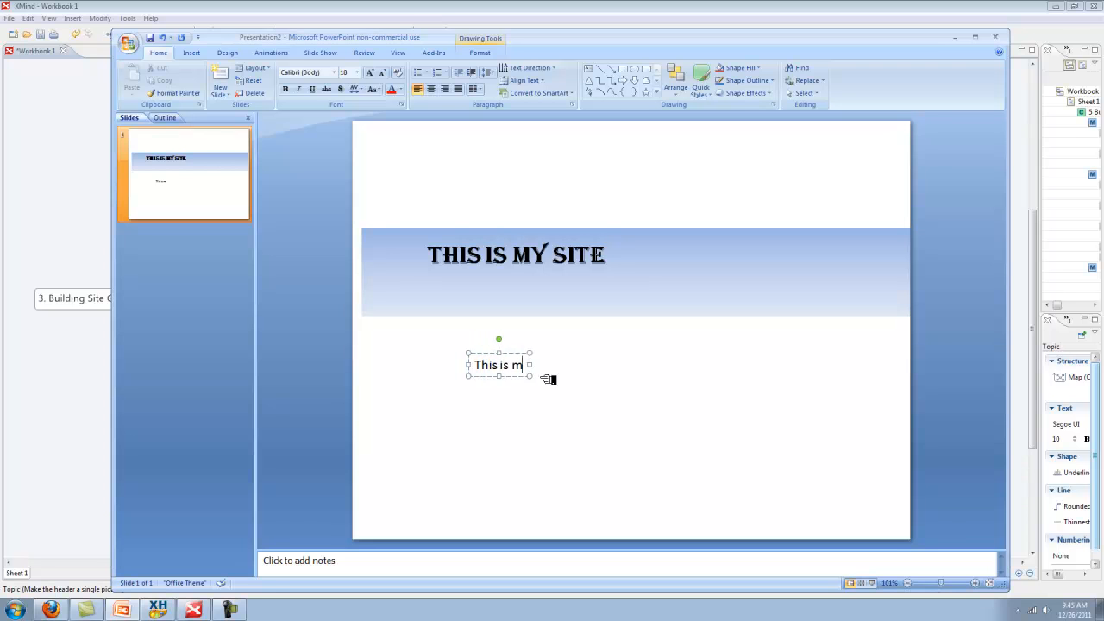
text(y awe inspri)
key(BackSpace)
text(iring tag line...)
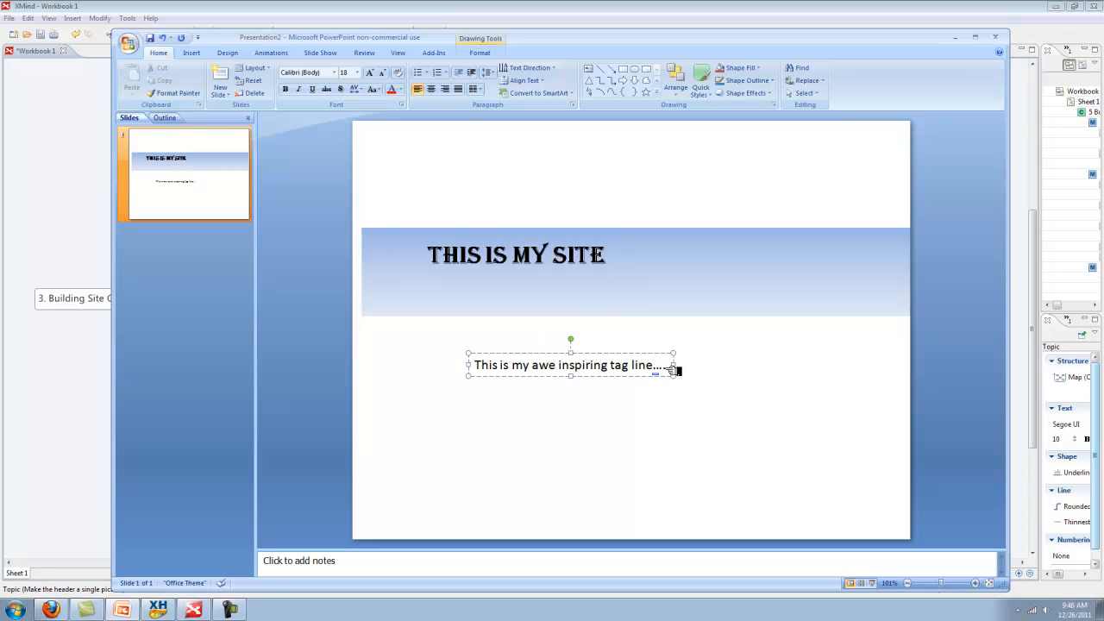
drag(674, 370, 499, 366)
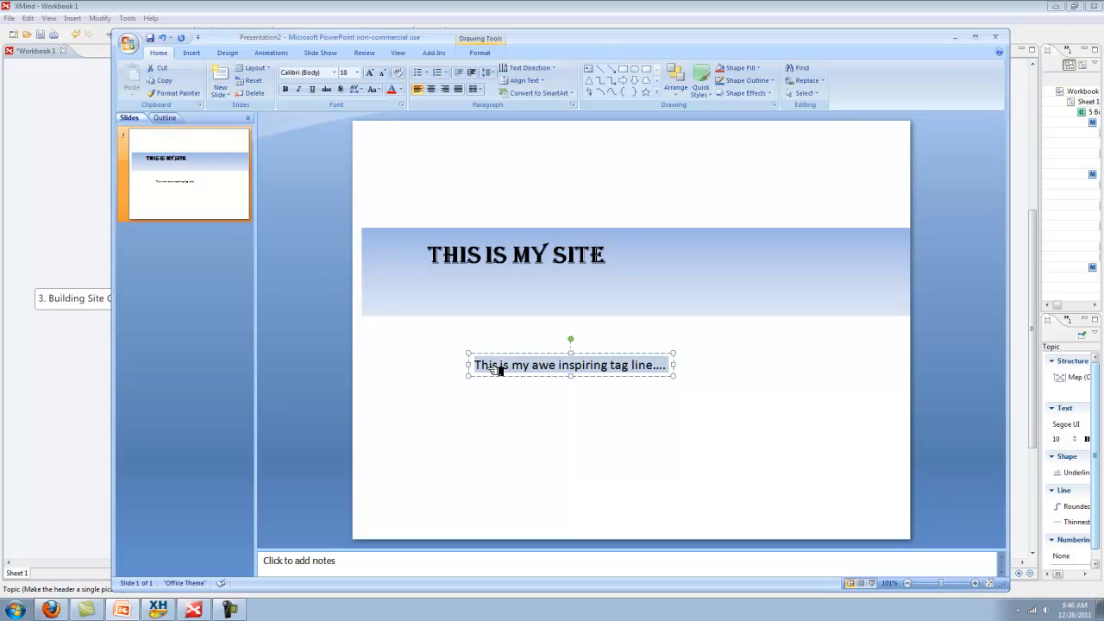
drag(586, 377, 631, 295)
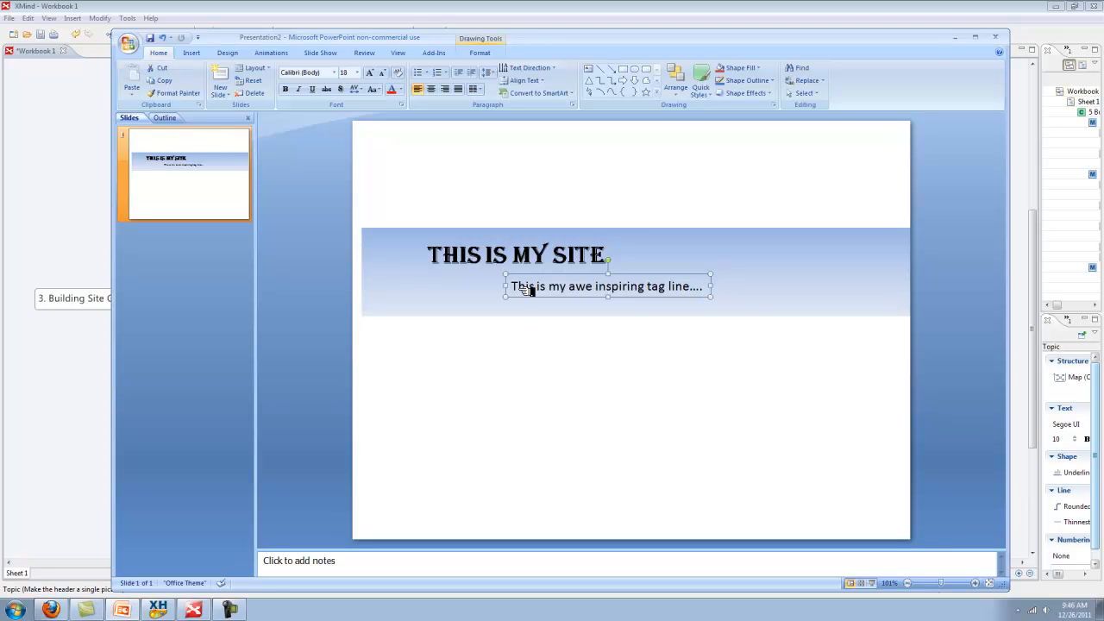
drag(518, 285, 704, 285)
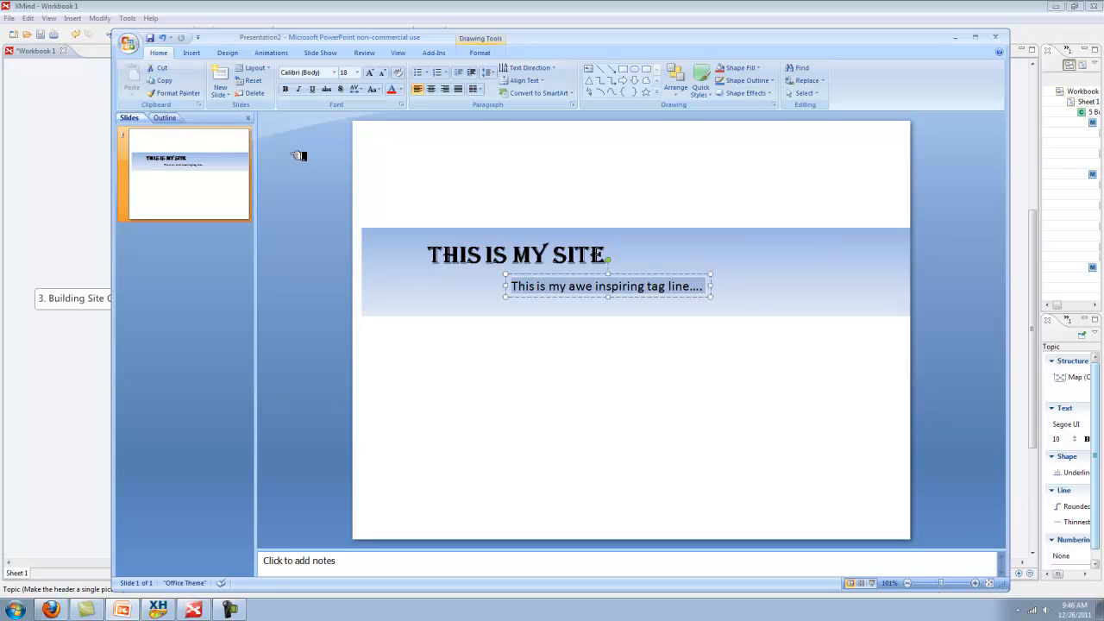
click(298, 89)
click(561, 426)
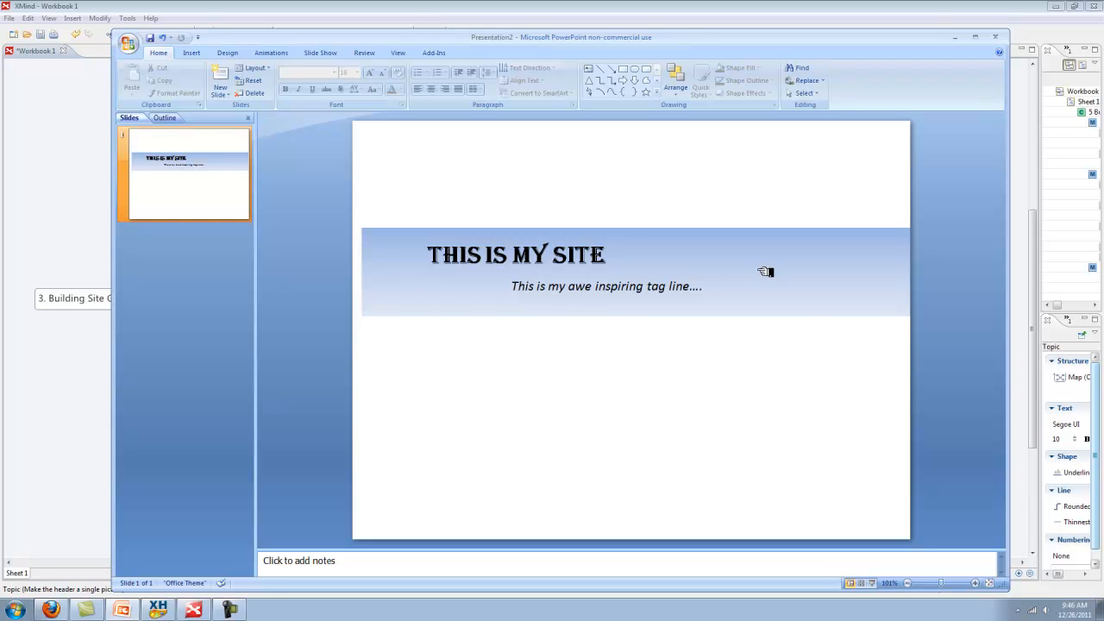
Select the header band, title and tag line together and choose Save as Picture
click(811, 264)
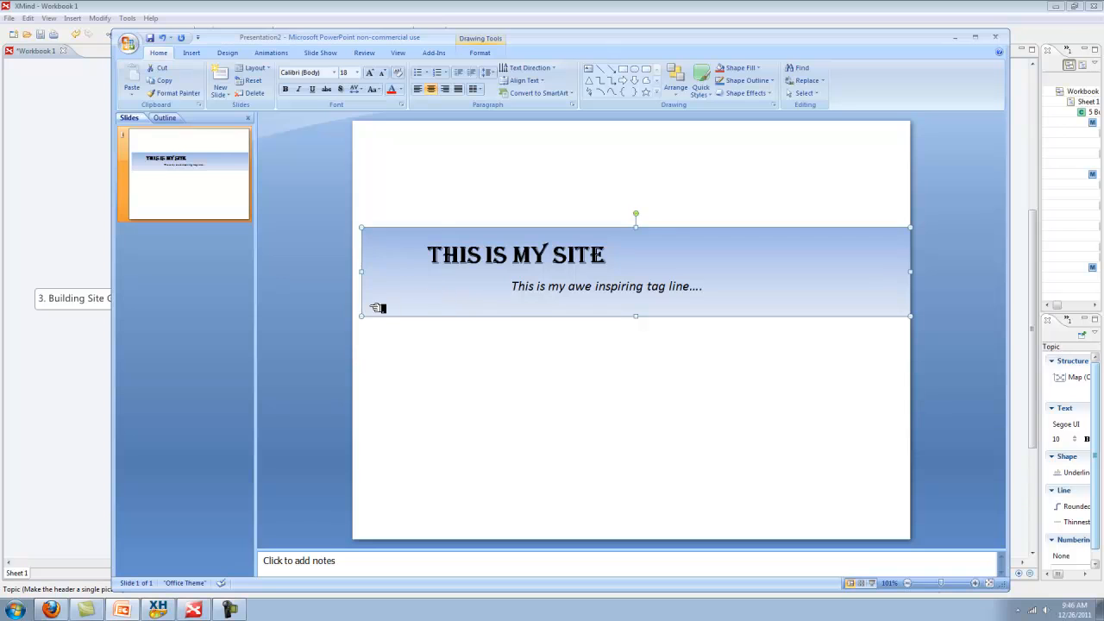
click(533, 256)
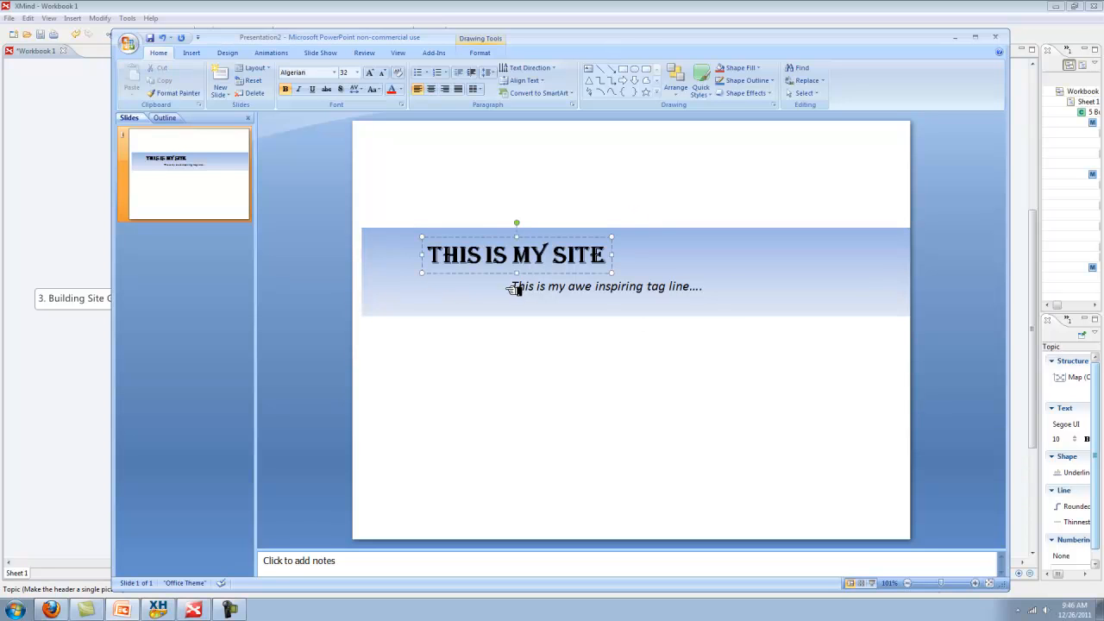
click(525, 380)
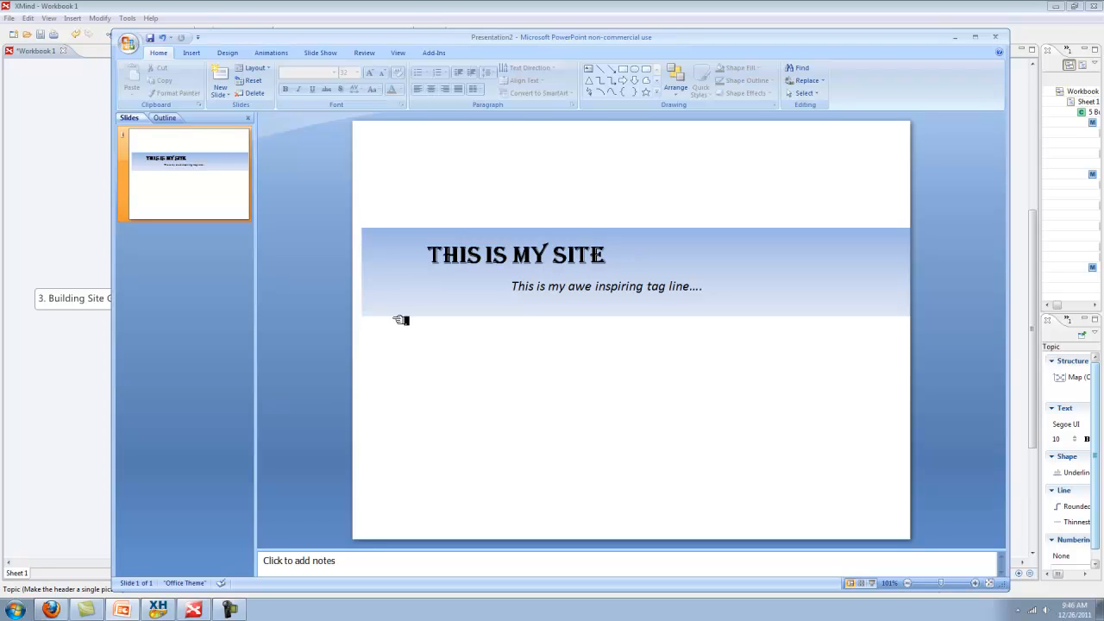
mouse_move(356, 343)
mouse_down()
mouse_move(357, 210)
mouse_move(912, 208)
mouse_move(964, 222)
mouse_up()
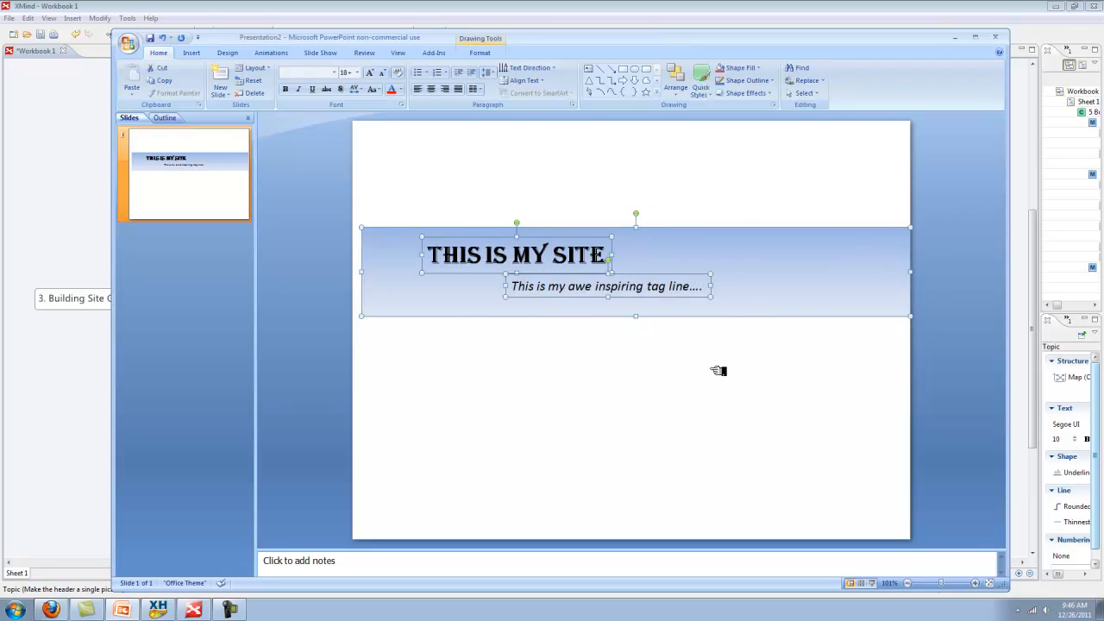
right_click(649, 237)
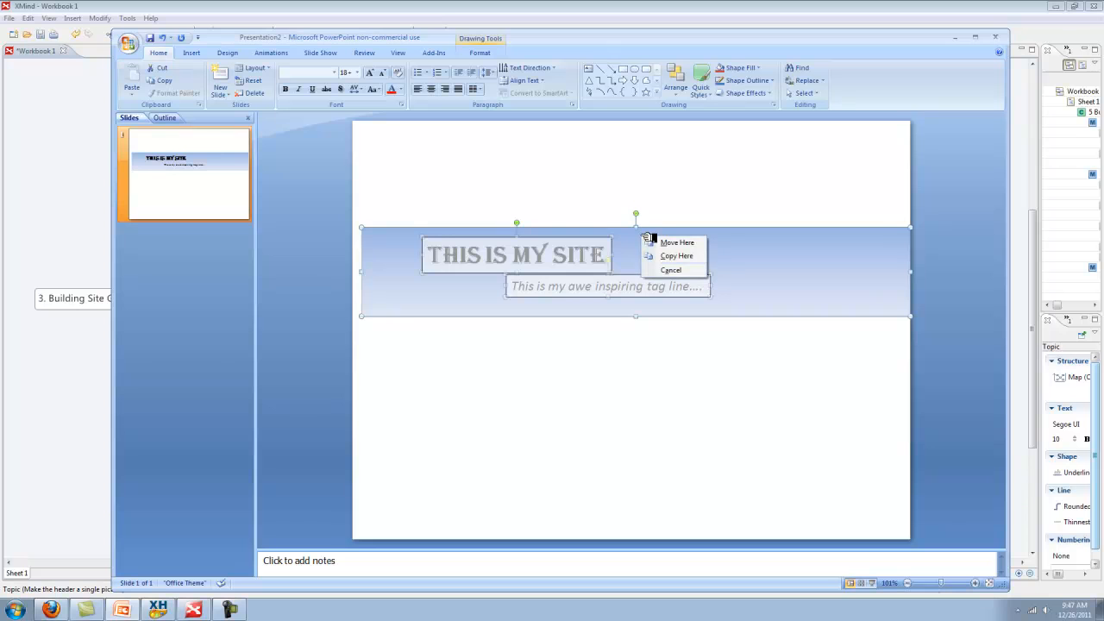
key(Escape)
right_click(641, 235)
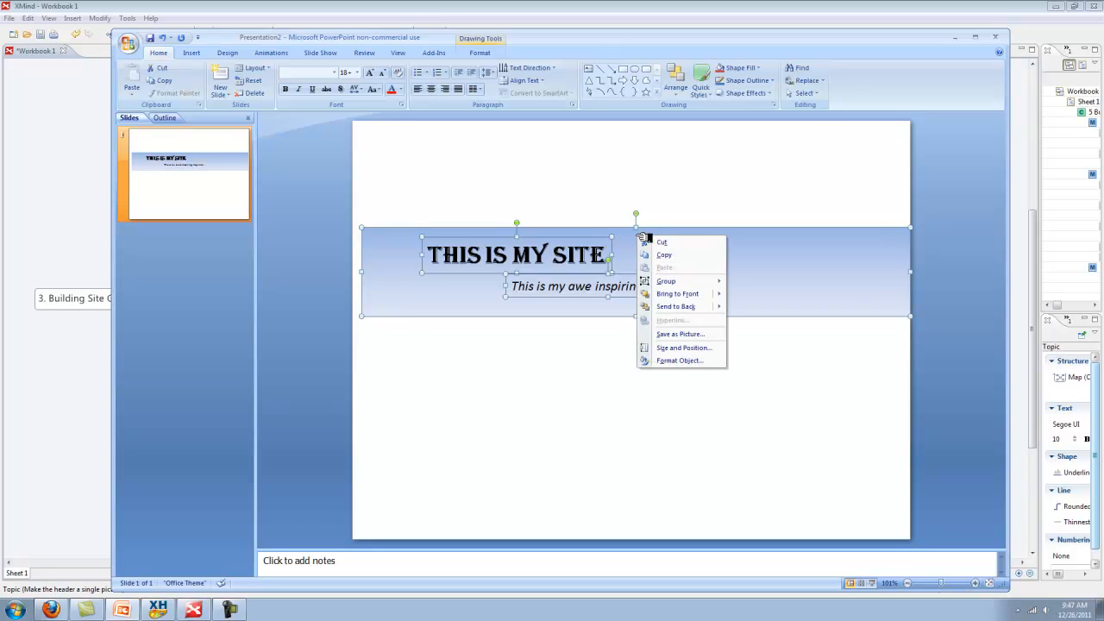
click(682, 335)
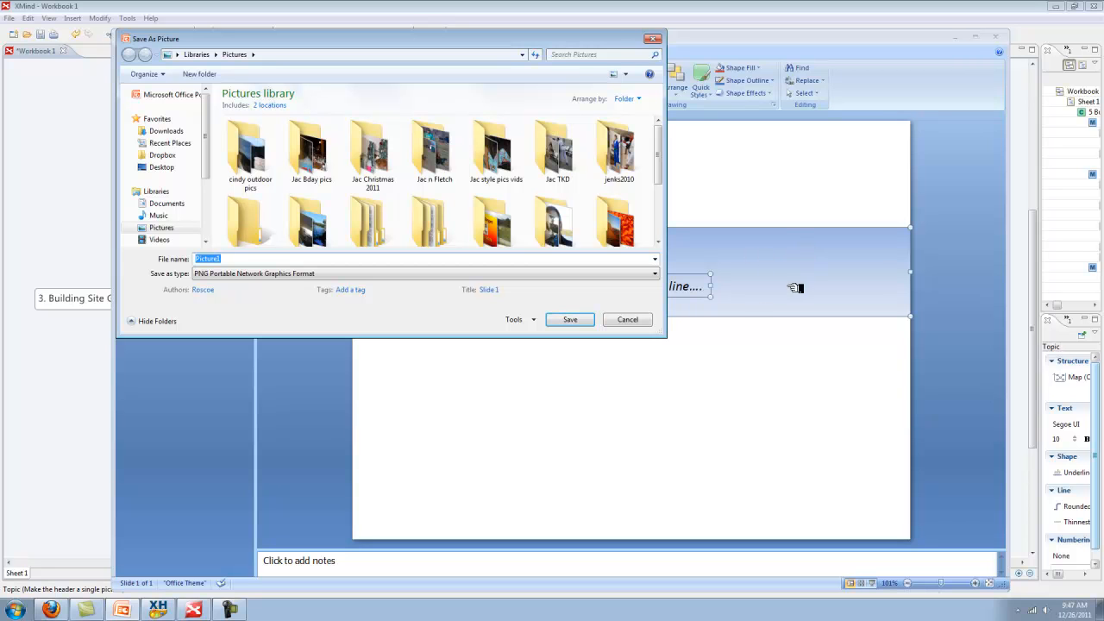
Replace the default file name and set the picture's save format to JPEG
double_click(227, 259)
click(656, 274)
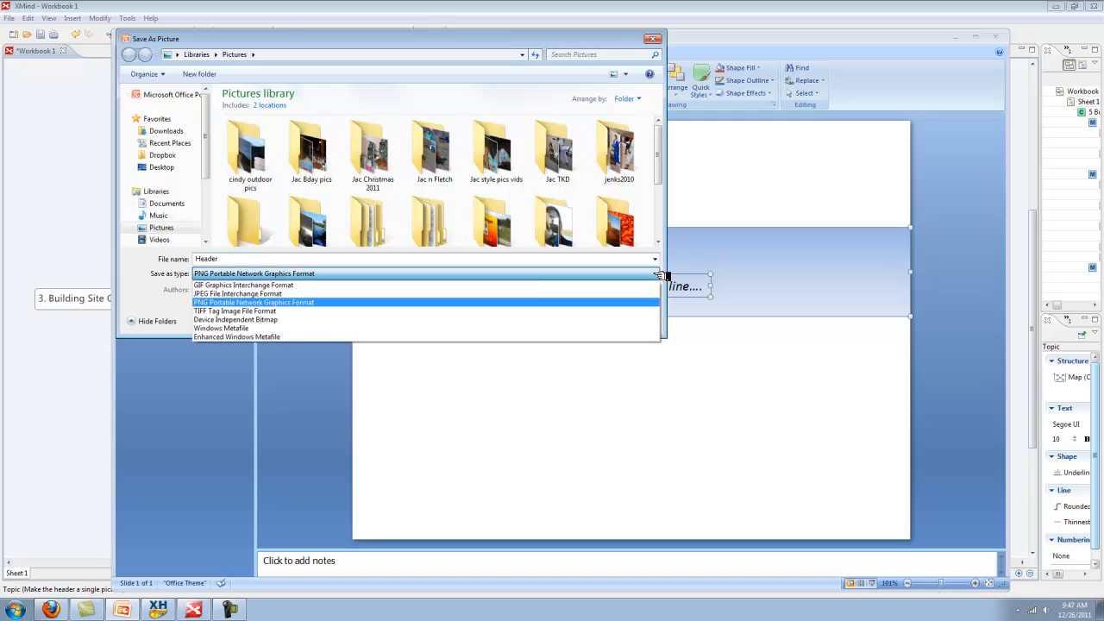
click(261, 298)
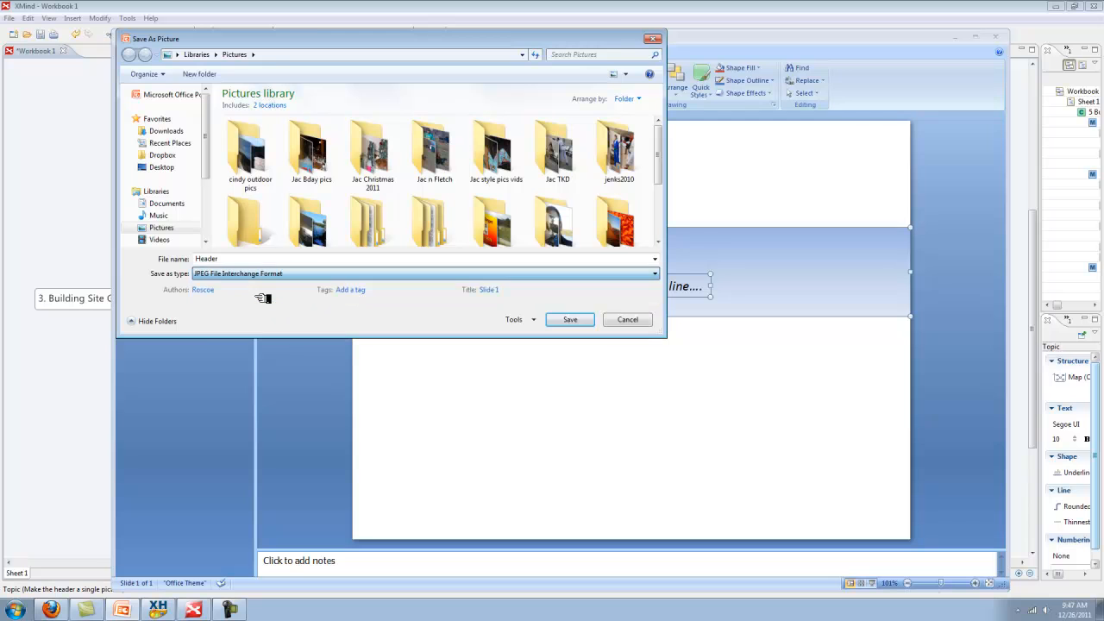
mouse_move(659, 153)
mouse_down()
mouse_move(661, 218)
mouse_move(661, 156)
mouse_up()
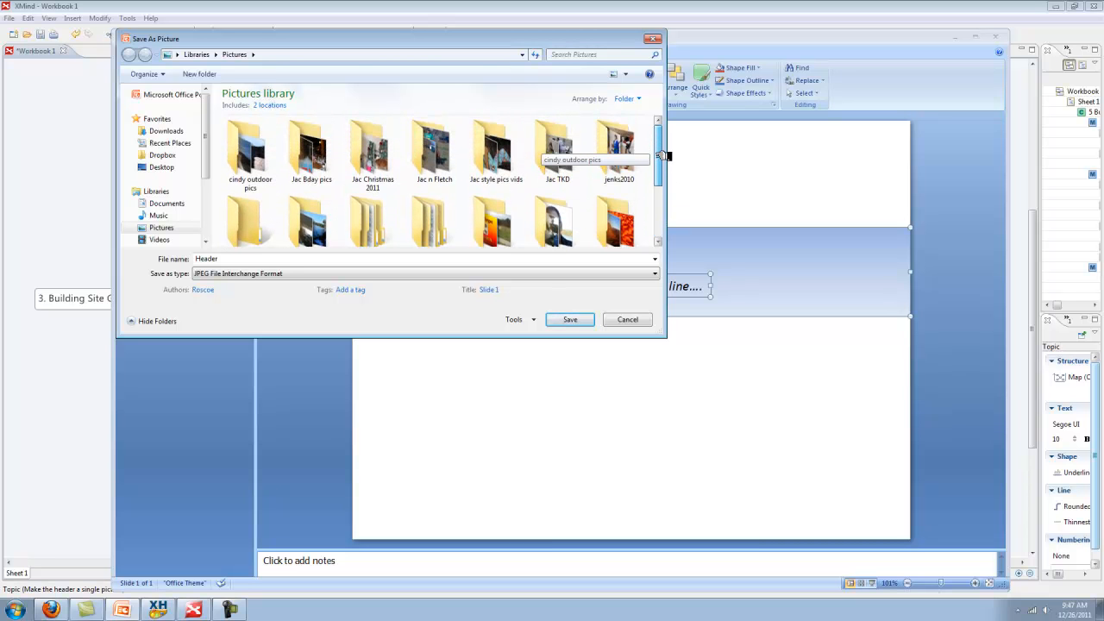
Browse to Web Site Build Folder on the Desktop and add a new folder there
click(161, 168)
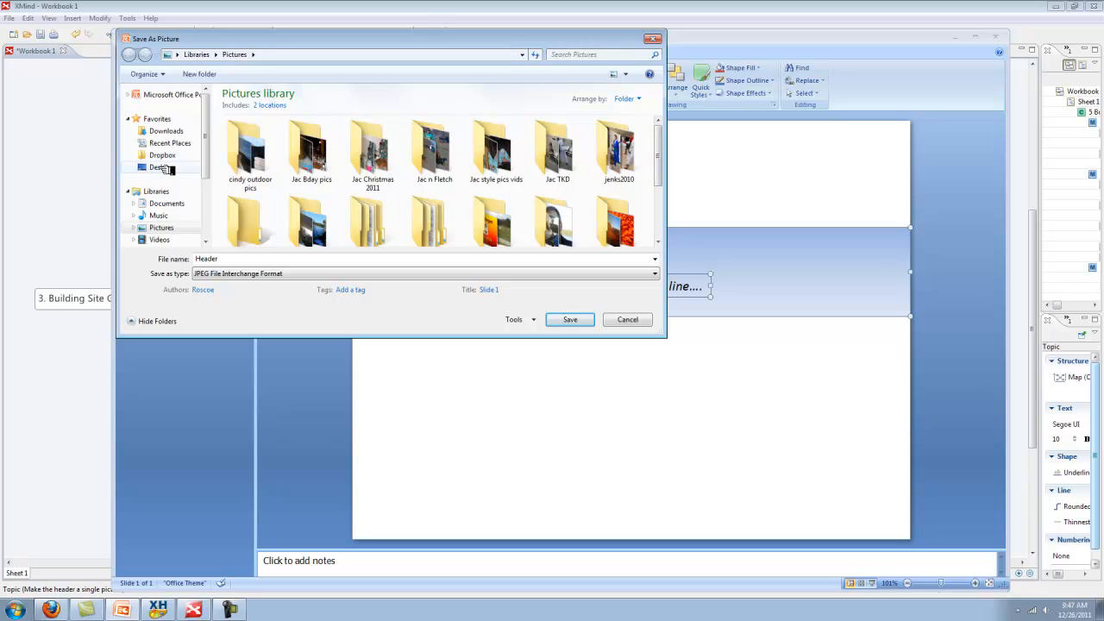
drag(659, 129, 658, 210)
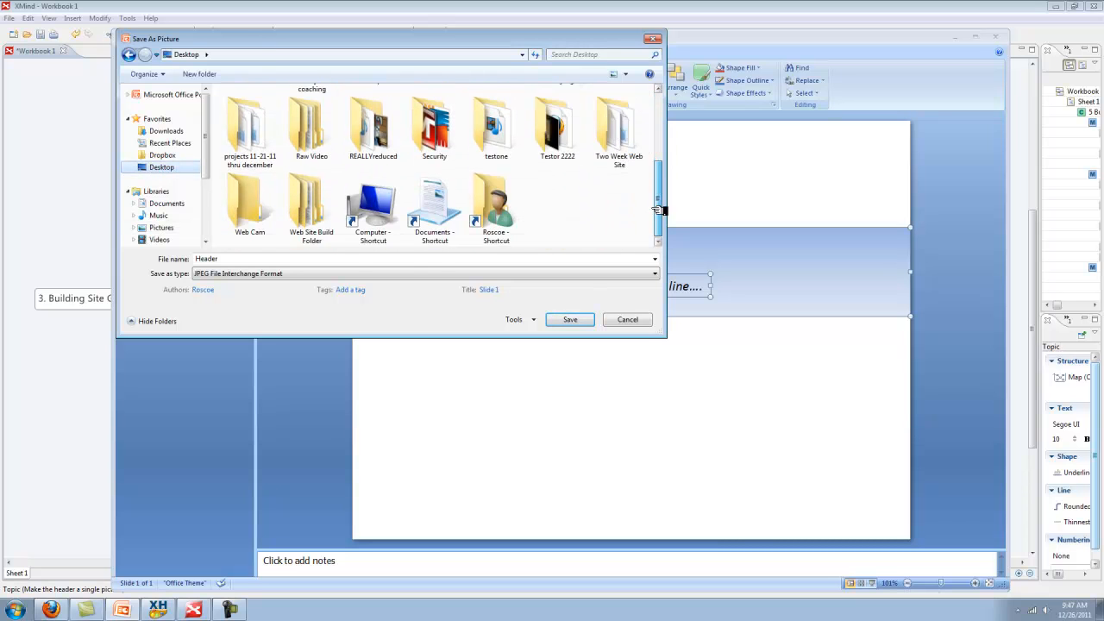
double_click(320, 212)
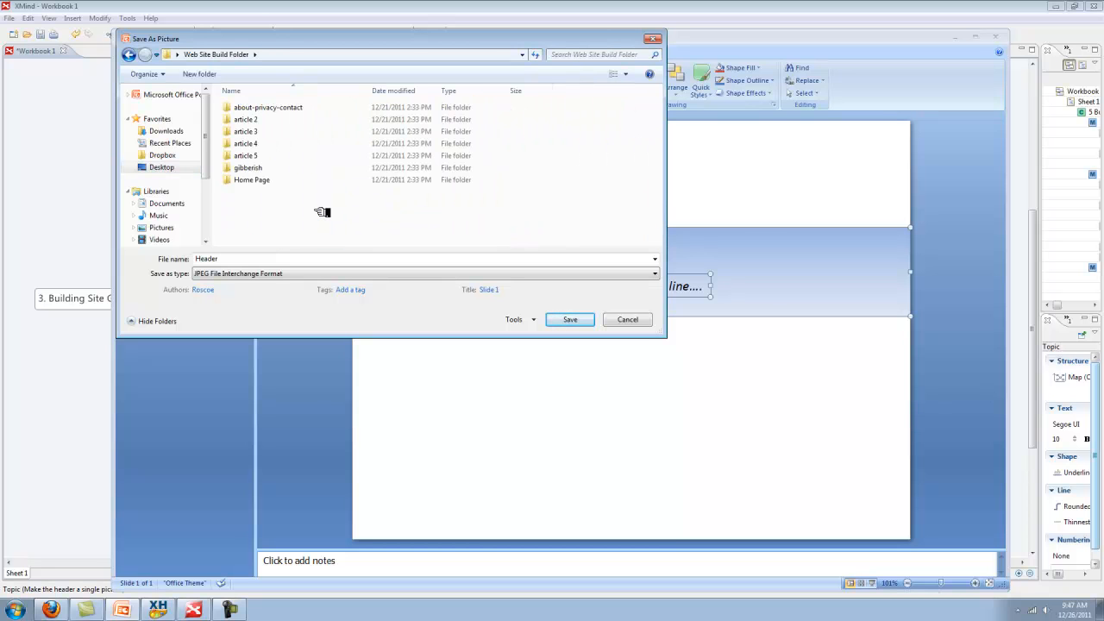
right_click(250, 209)
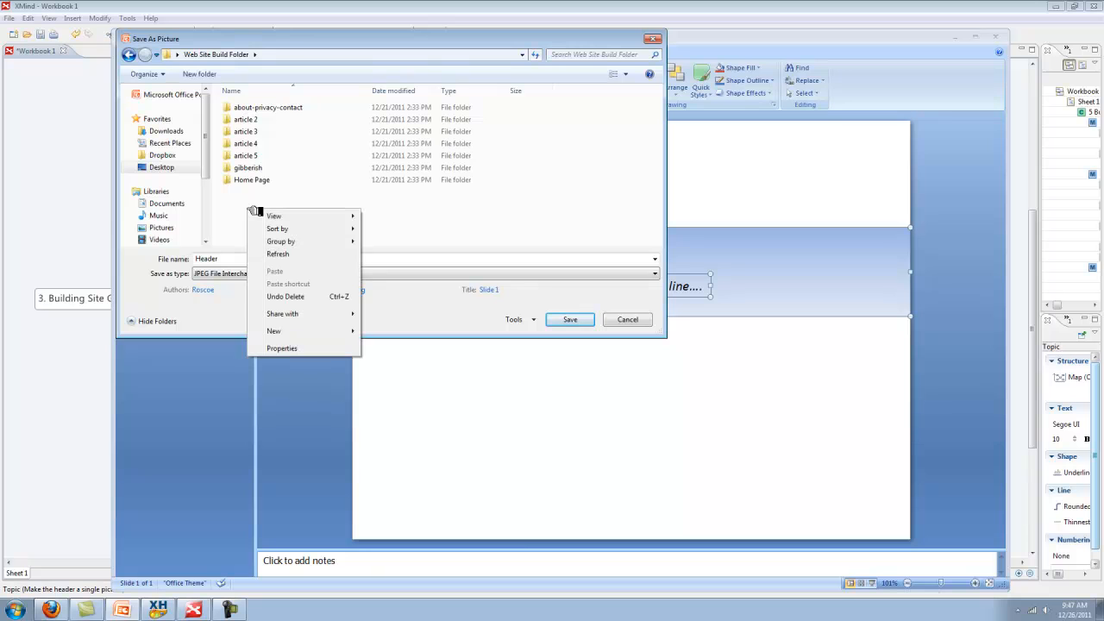
mouse_move(294, 329)
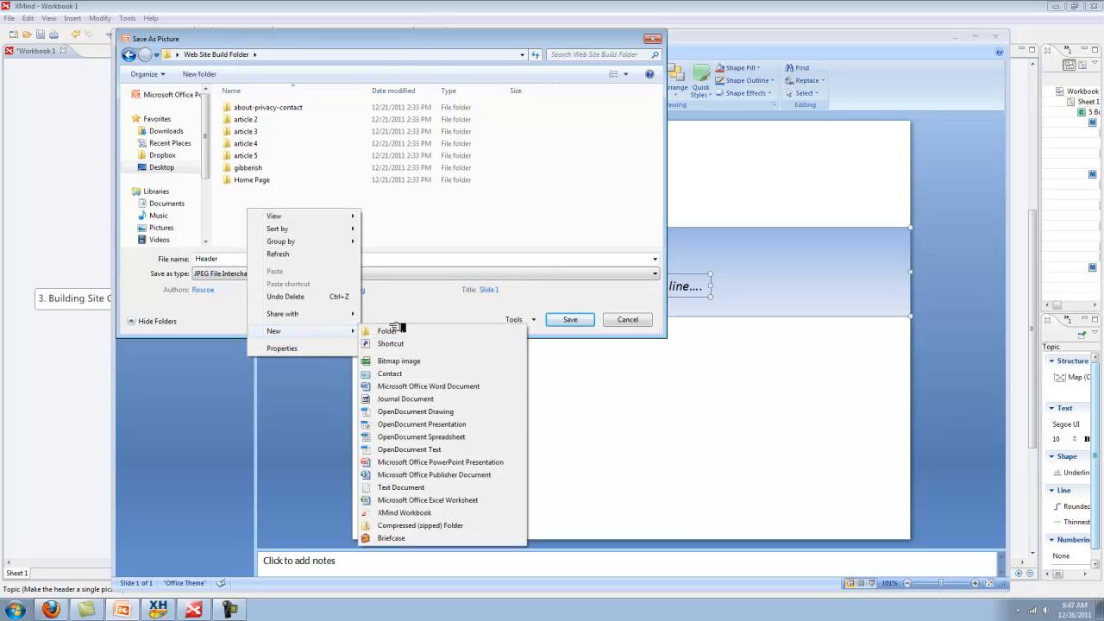
click(388, 330)
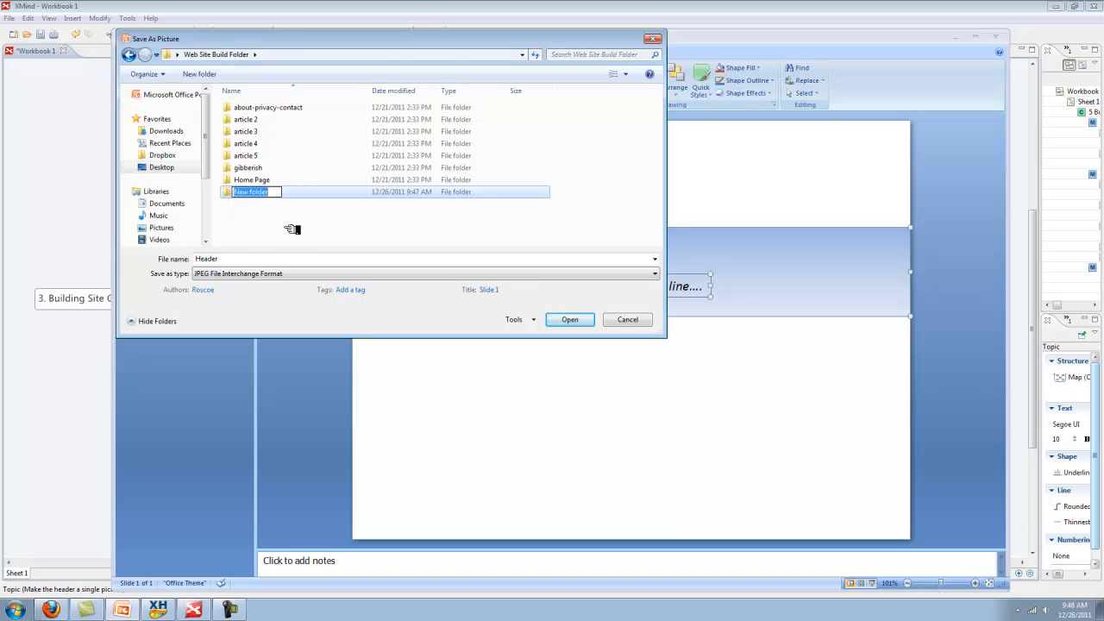
Name the new folder Site graphics and save the Header picture inside it
text(Site graphics)
key(Return)
click(369, 218)
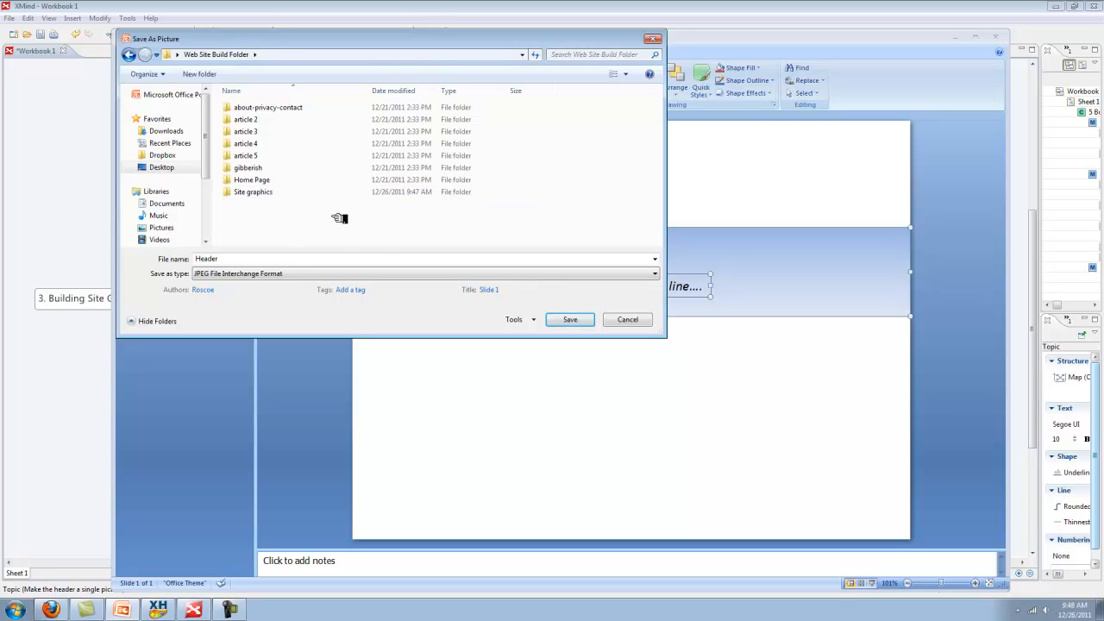
double_click(281, 193)
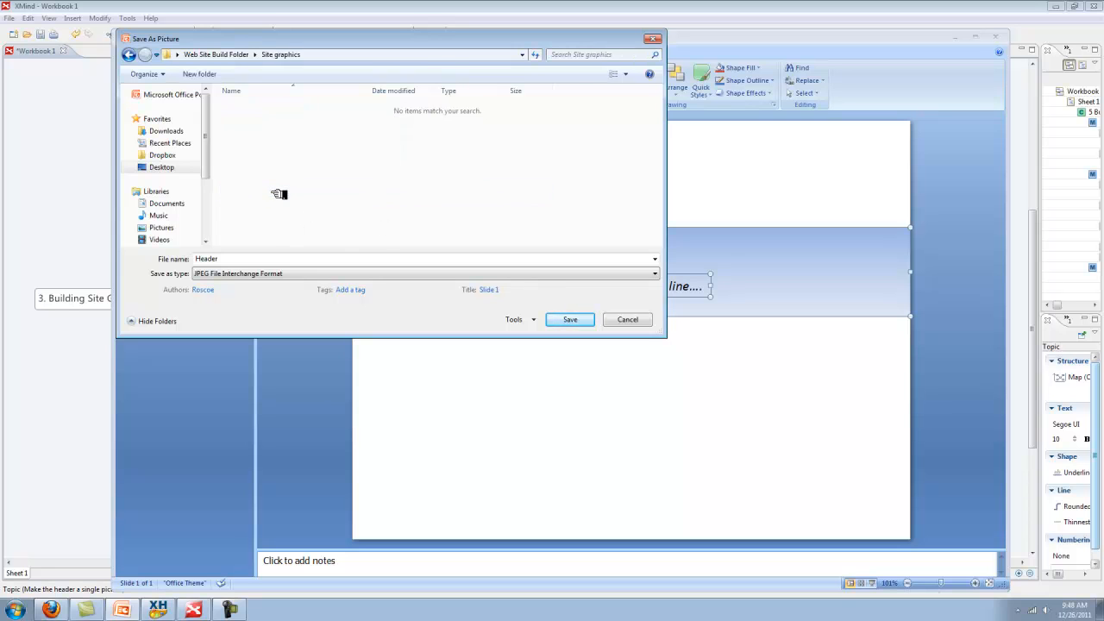
click(574, 320)
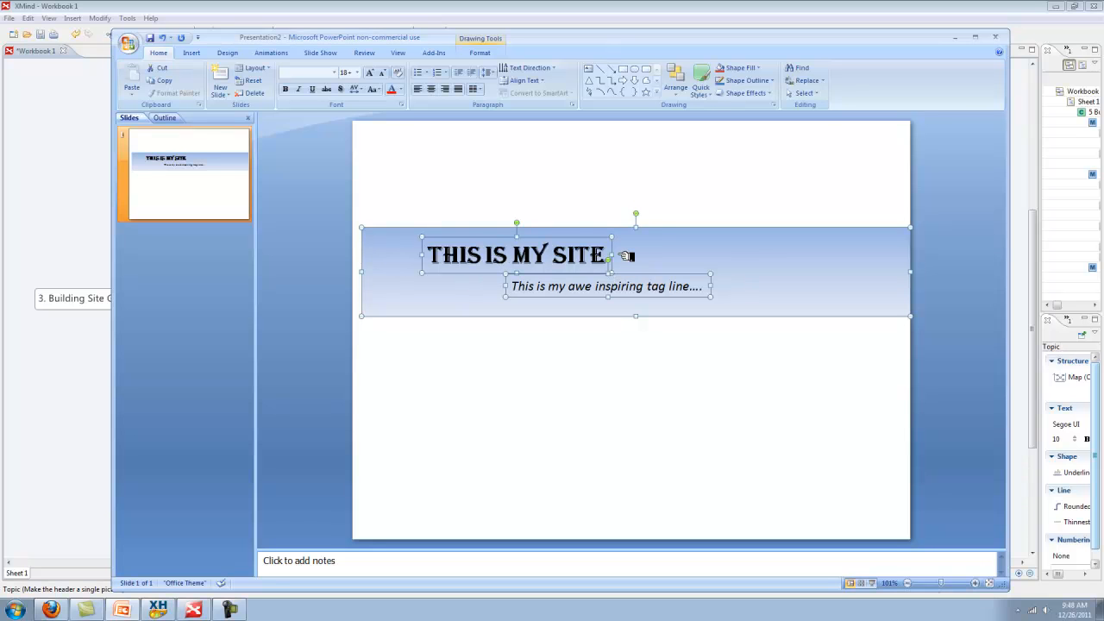
Minimize XMind and PowerPoint, then open Header.jpg from Web Site Build Folder > Site graphics
click(1059, 7)
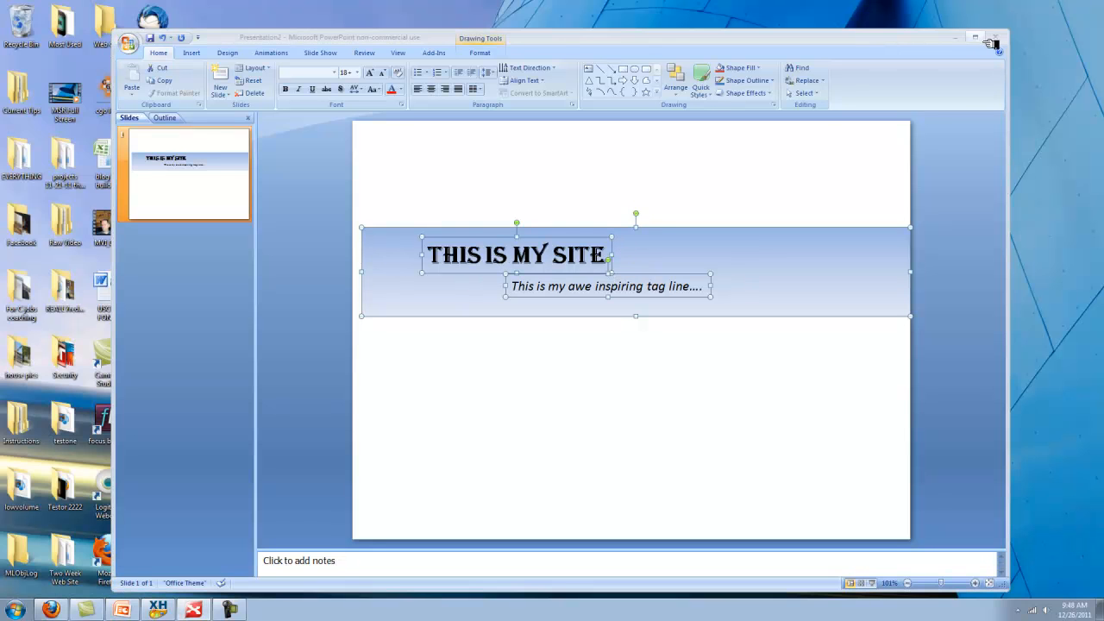
click(955, 37)
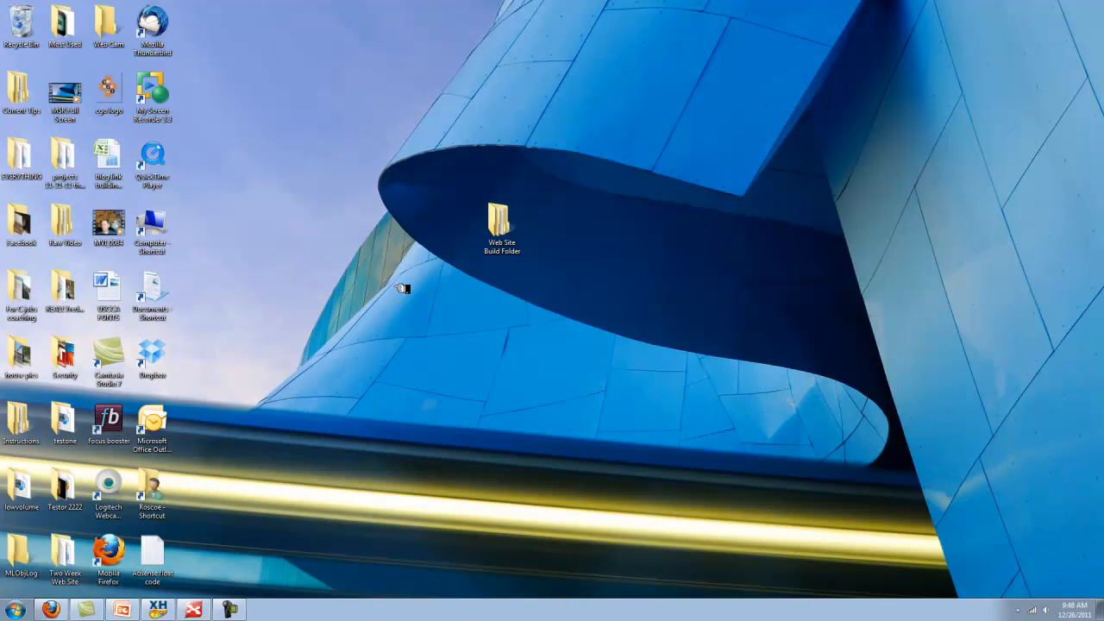
double_click(503, 226)
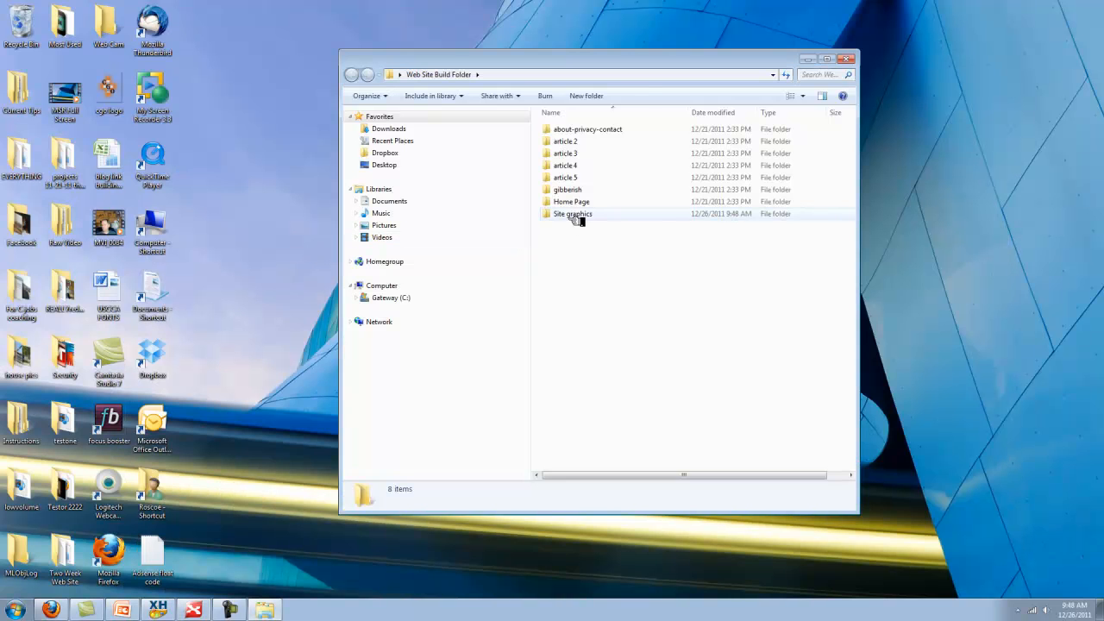
double_click(572, 214)
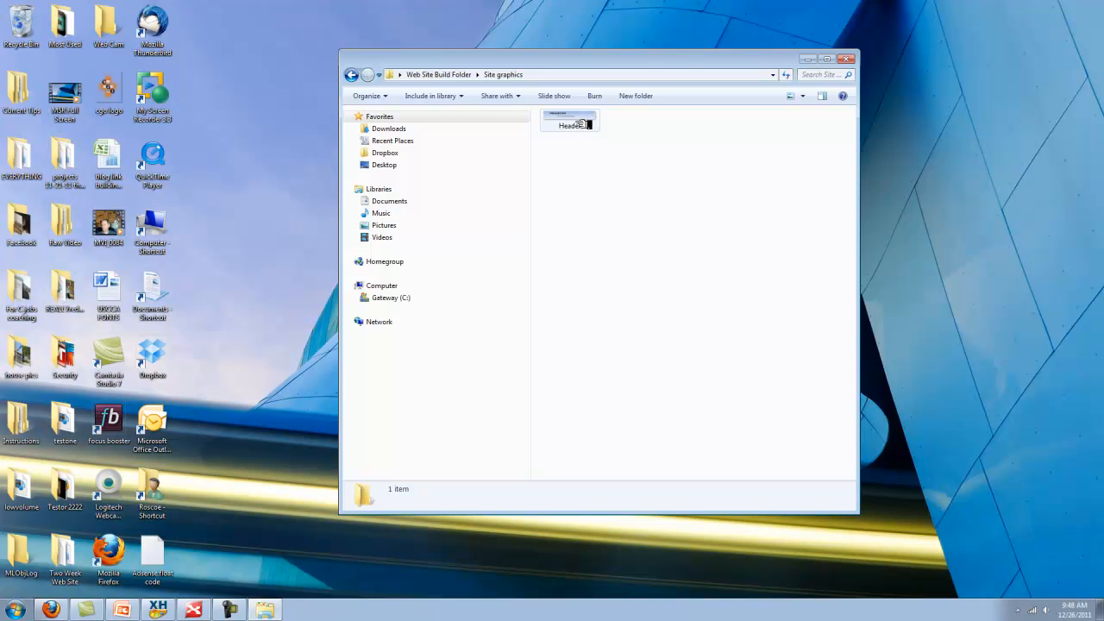
double_click(584, 125)
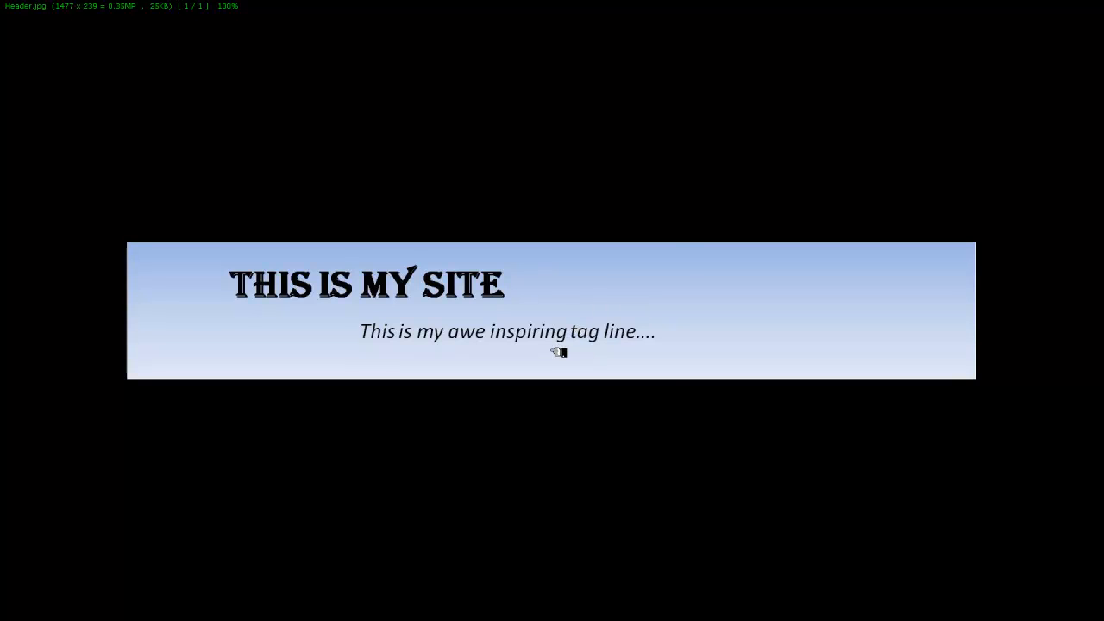
Resample Header.jpg to 1000 pixels wide (1000×162), keeping the aspect ratio
right_click(557, 352)
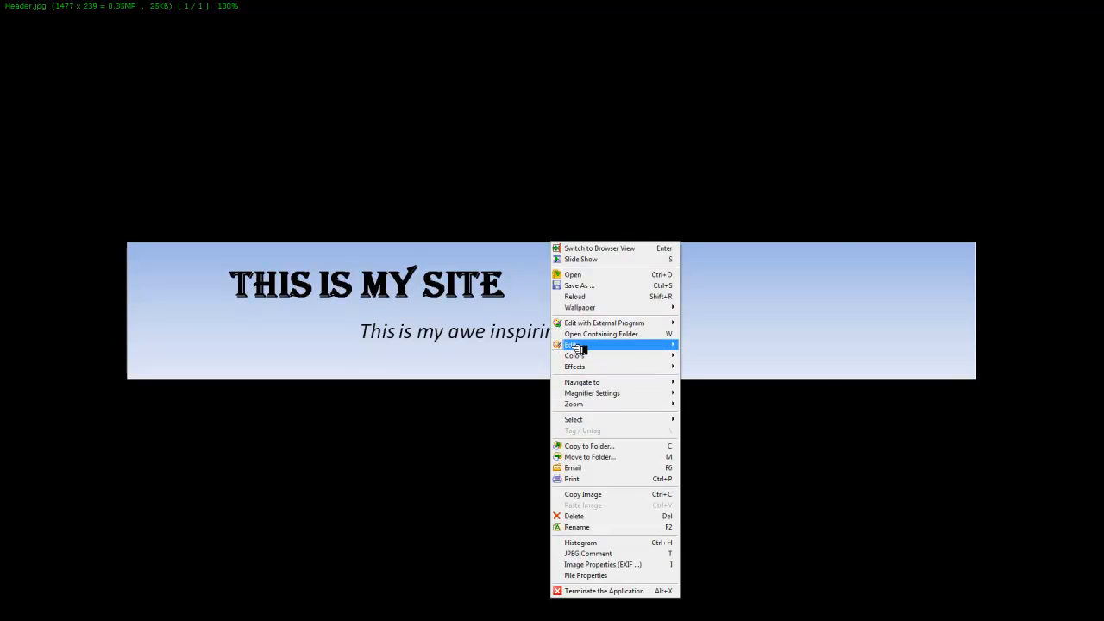
mouse_move(579, 348)
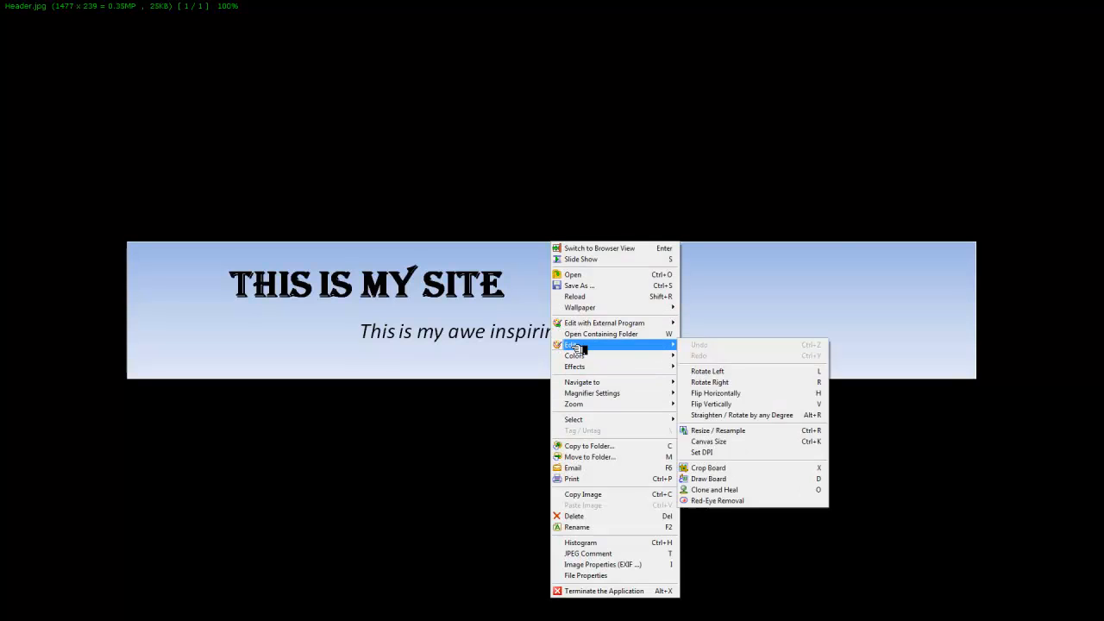
click(723, 430)
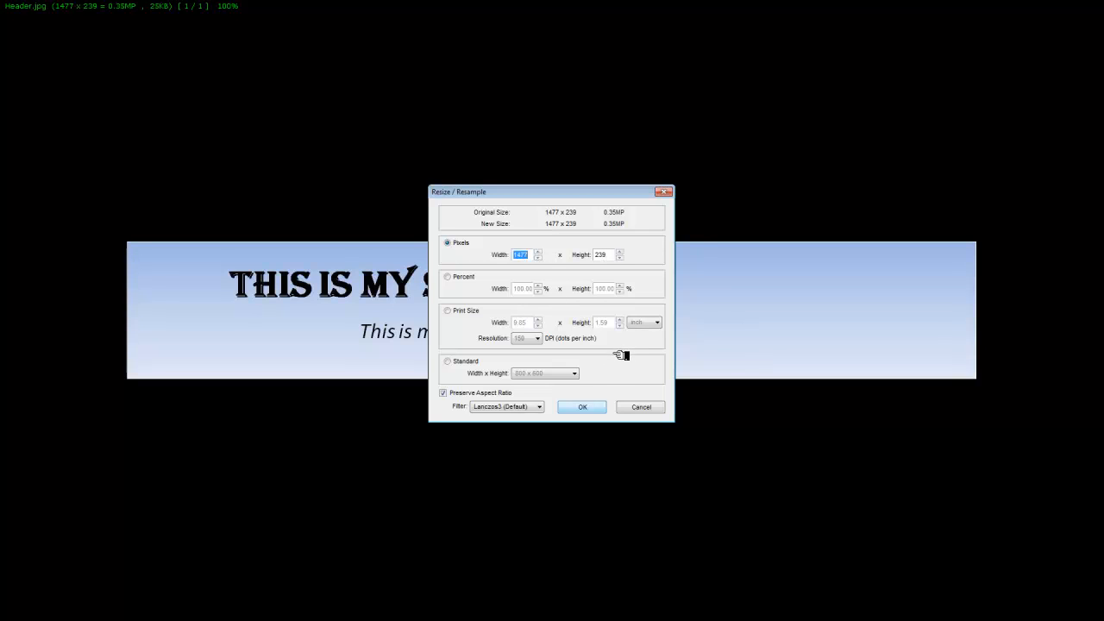
text(1000)
click(601, 410)
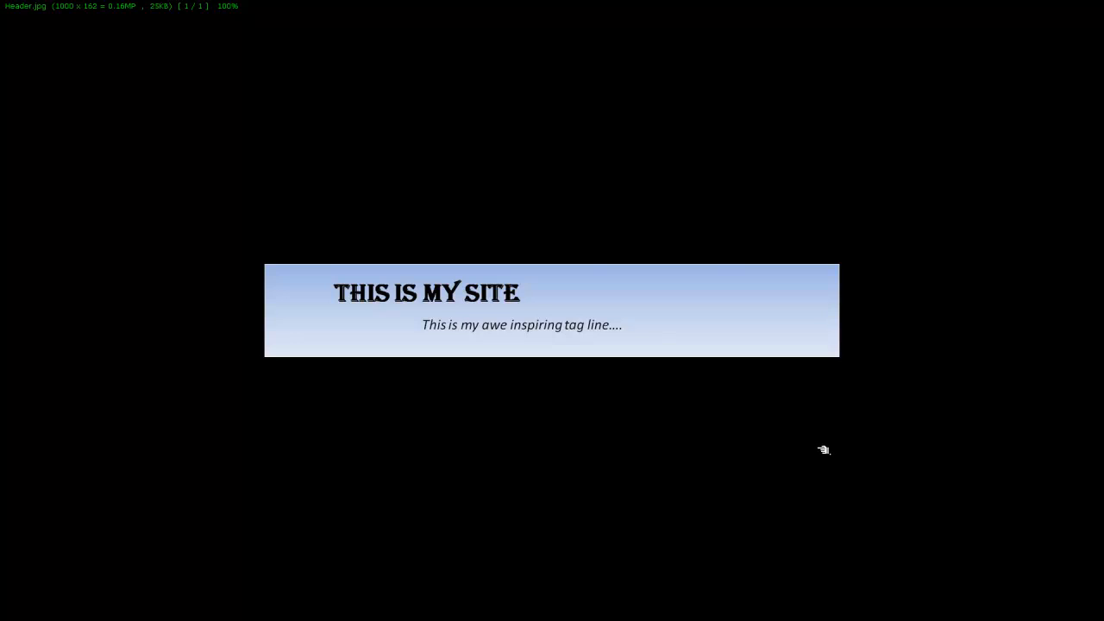
Overwrite Header.jpg with the resized 1000×162 version, then close FastStone
right_click(596, 312)
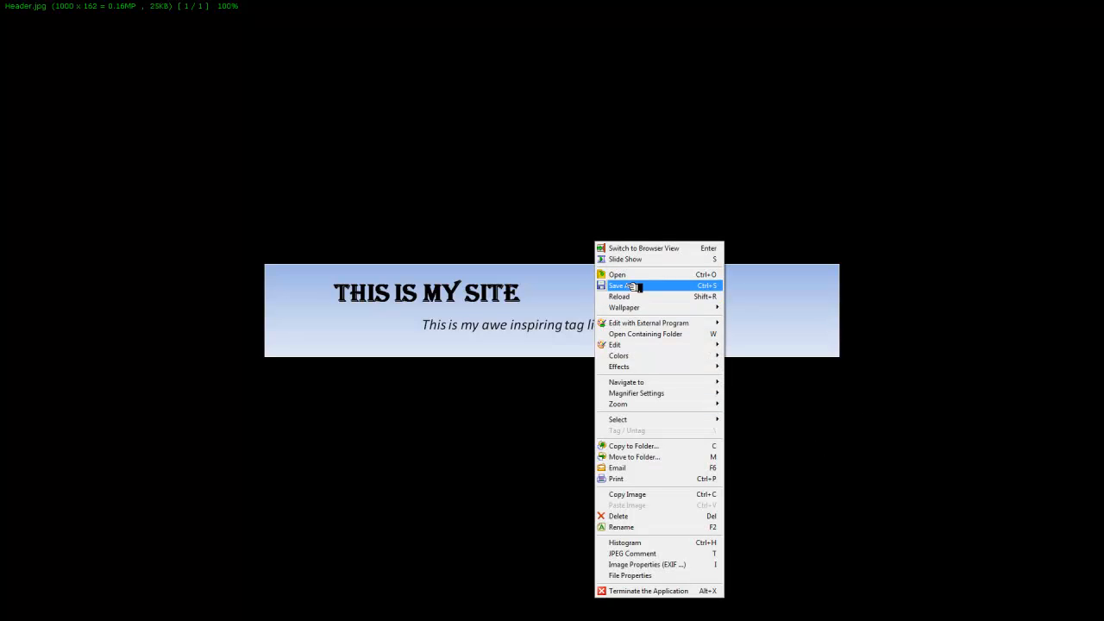
click(631, 285)
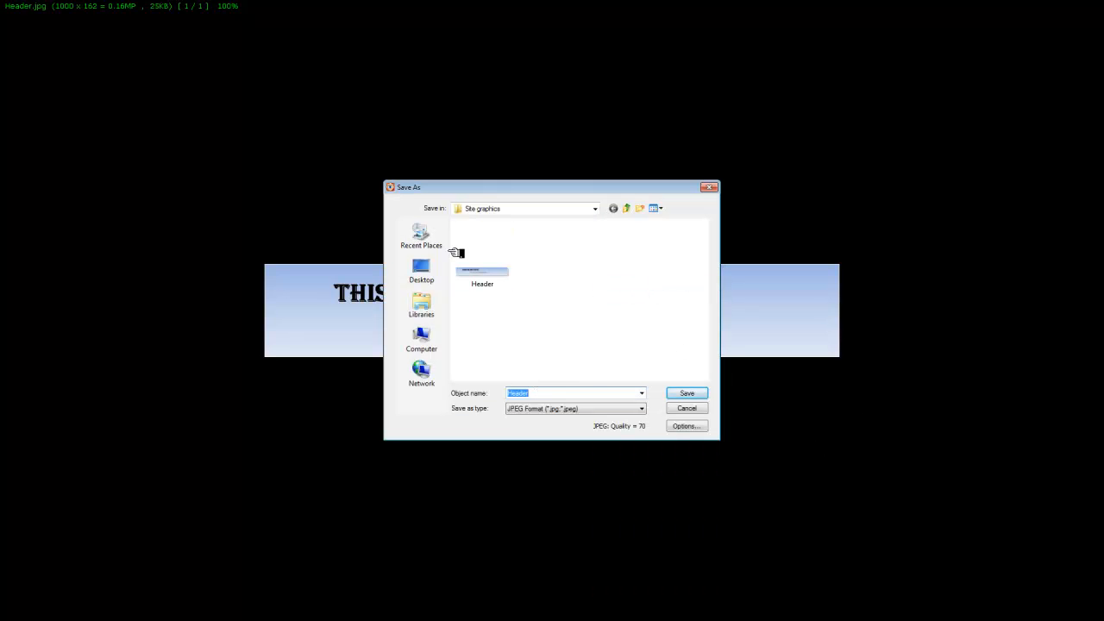
click(687, 394)
click(596, 308)
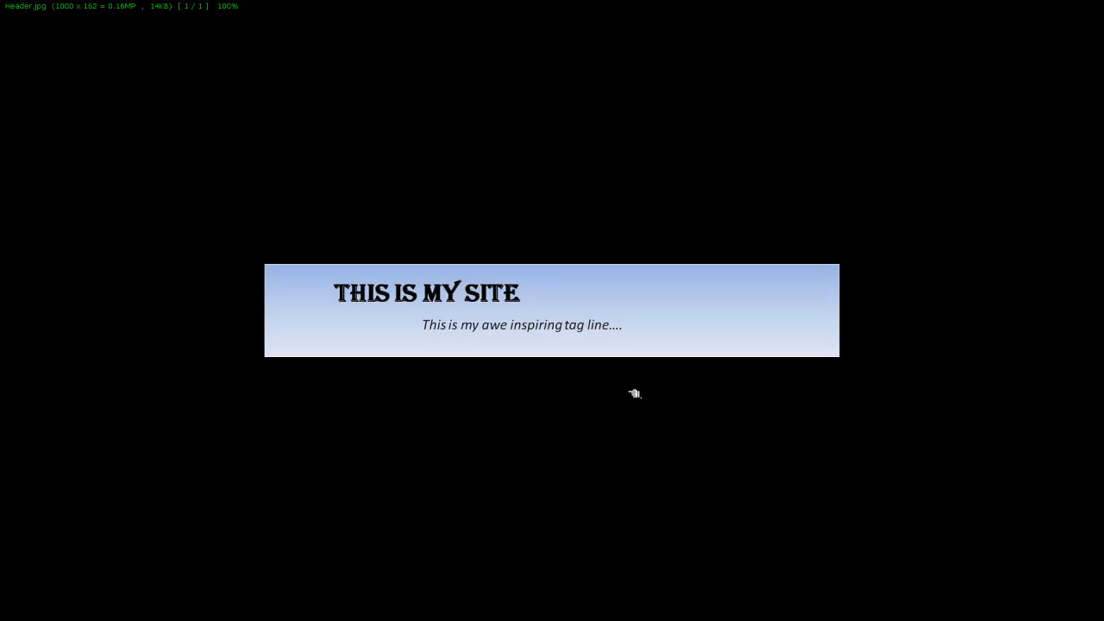
double_click(680, 336)
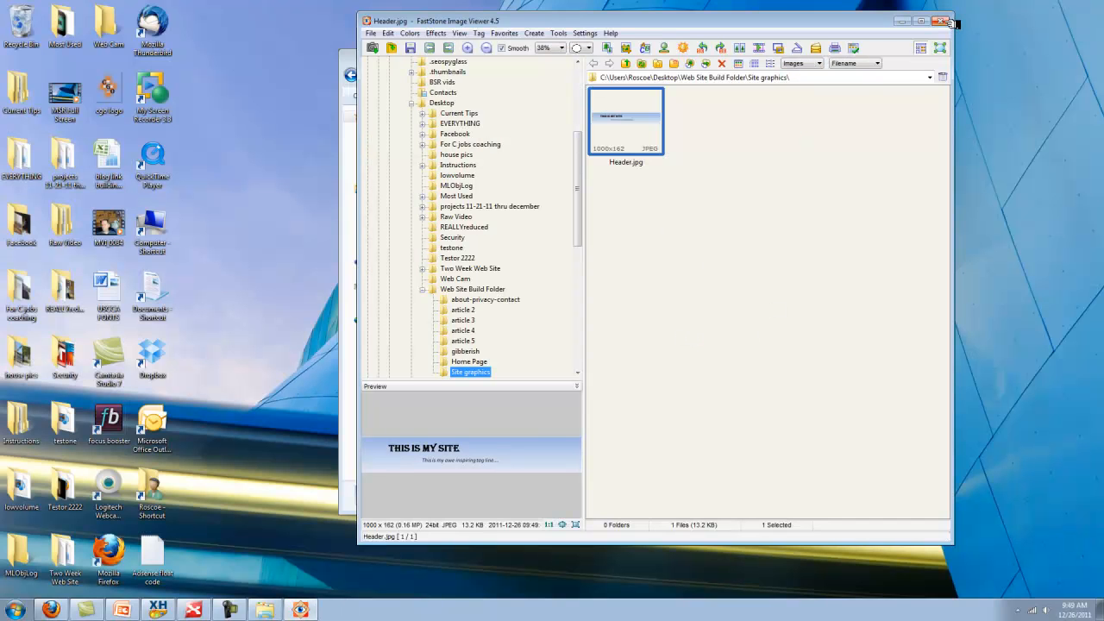
click(942, 21)
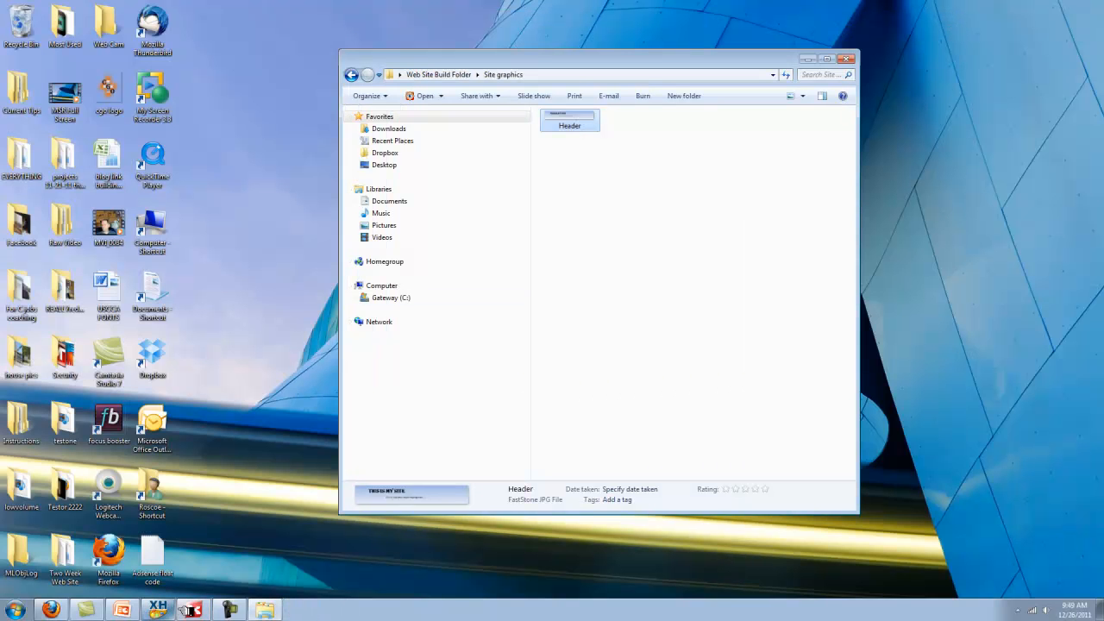
Expand the 'Header background comes pre built in programs' topic to show XHeader (Pro), then switch to XHeader
click(191, 610)
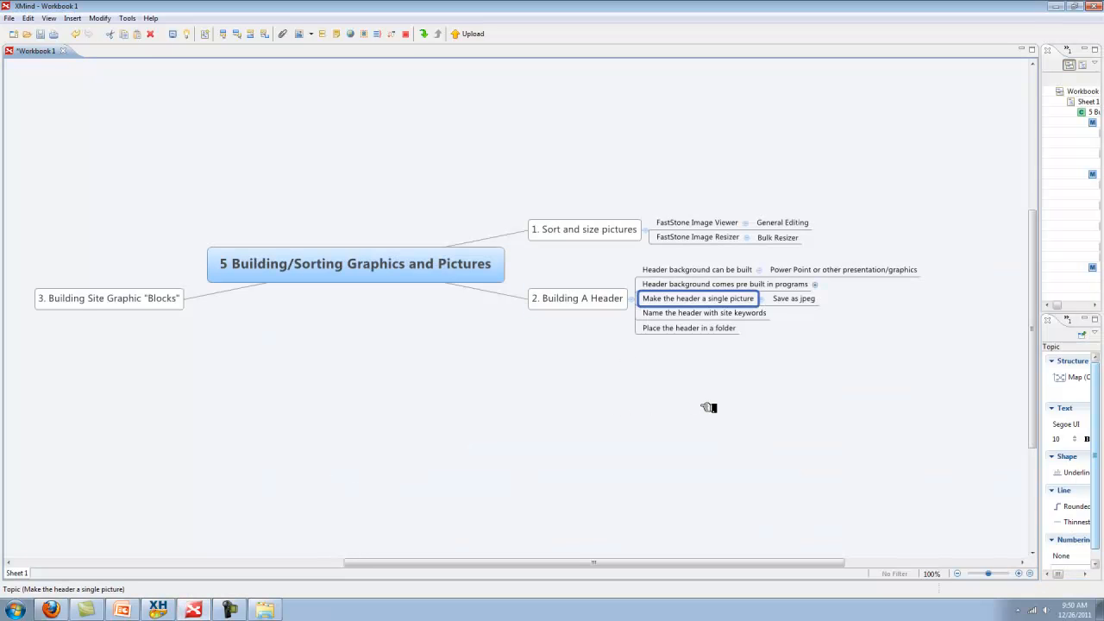
click(734, 286)
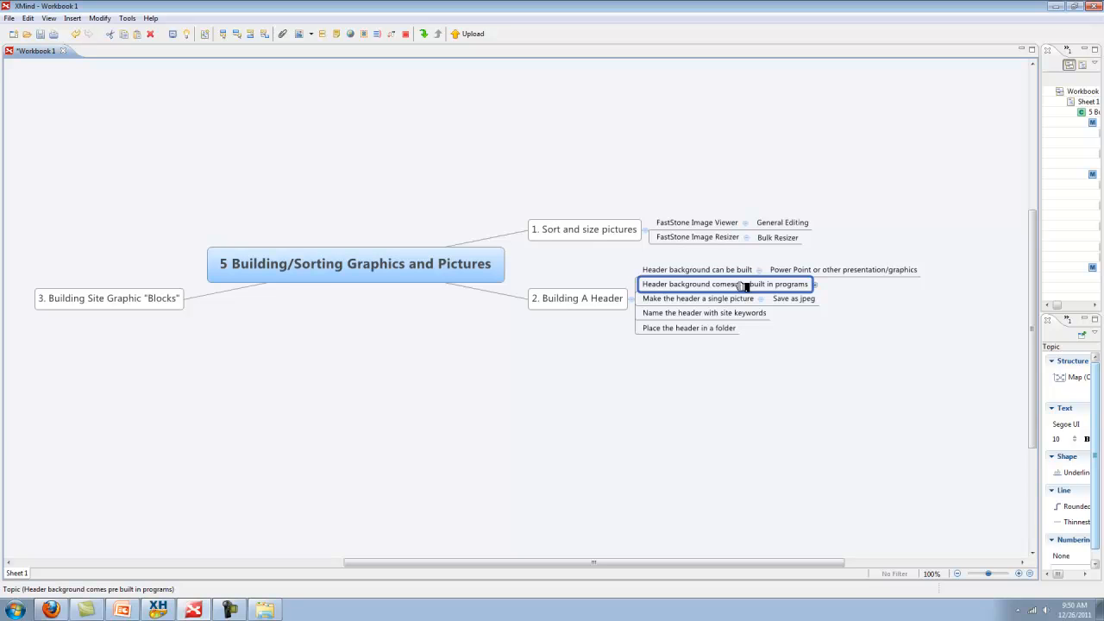
click(818, 285)
mouse_move(169, 606)
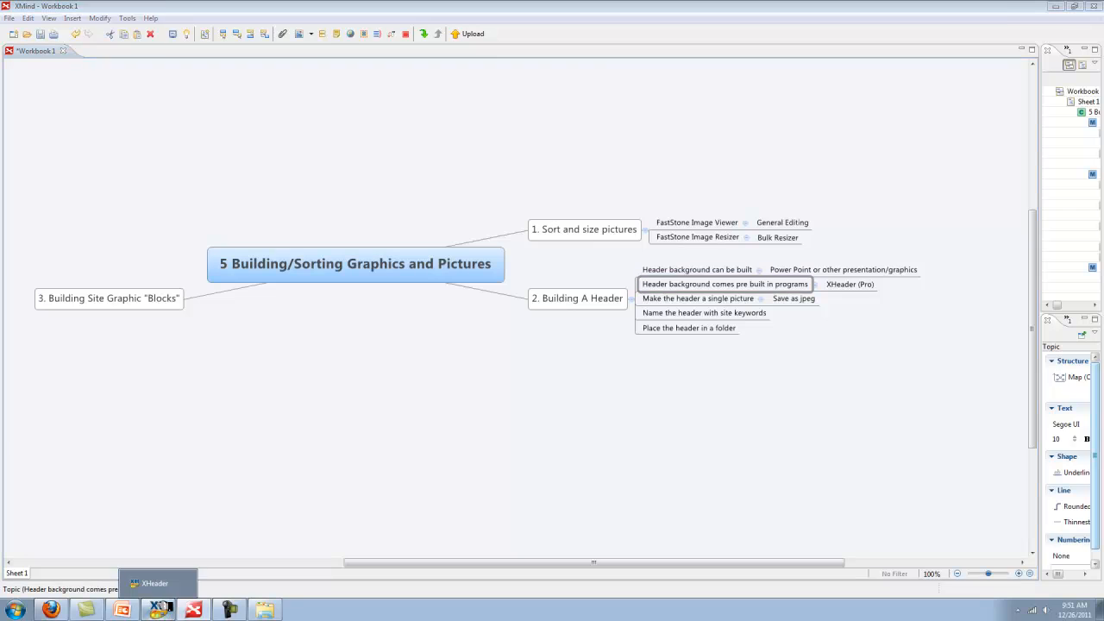
click(160, 609)
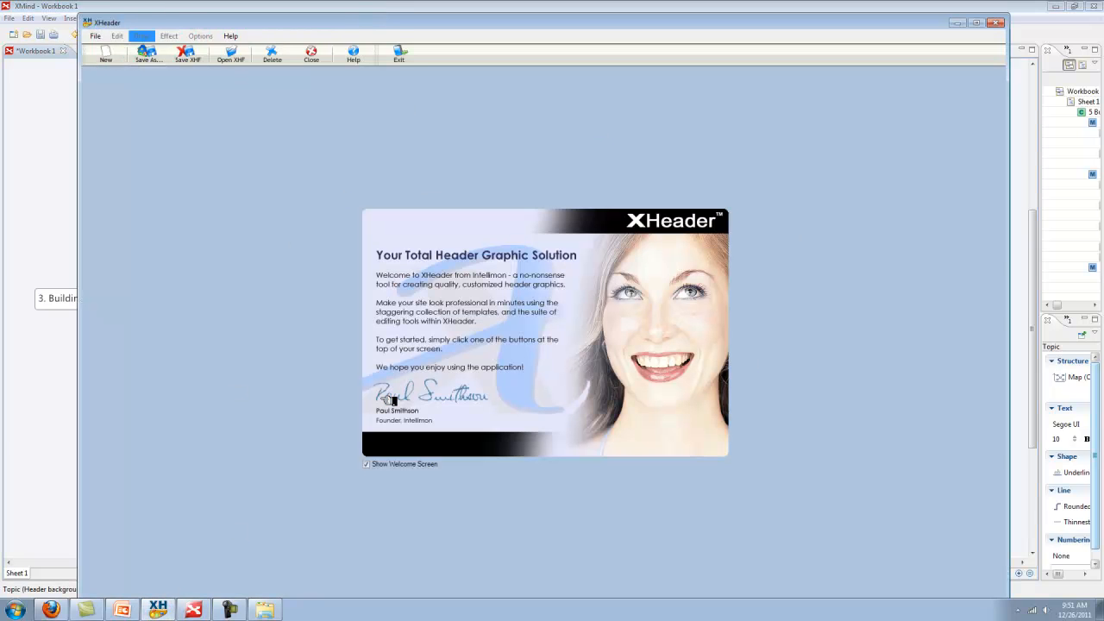
Start a new XHeader header loaded from the Template Library and show the template chooser
click(118, 55)
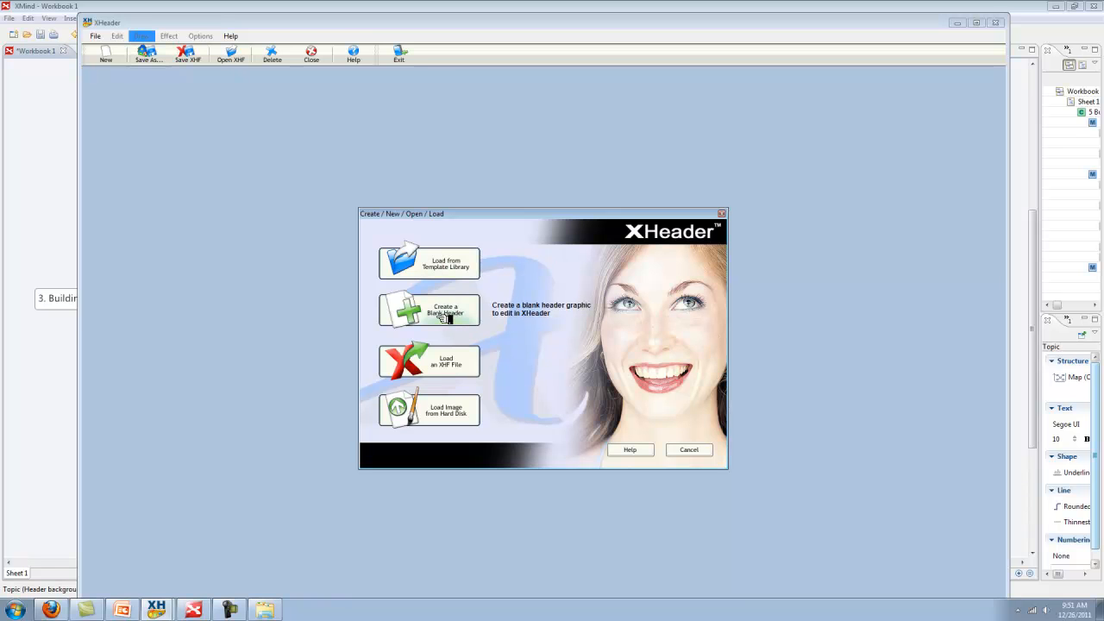
click(460, 262)
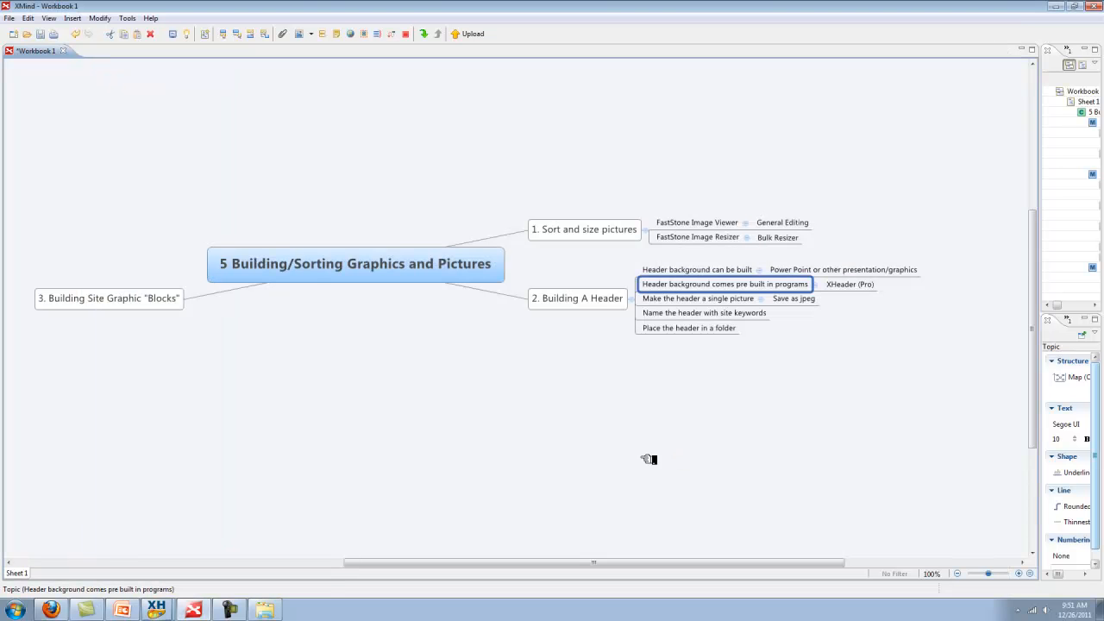
click(156, 608)
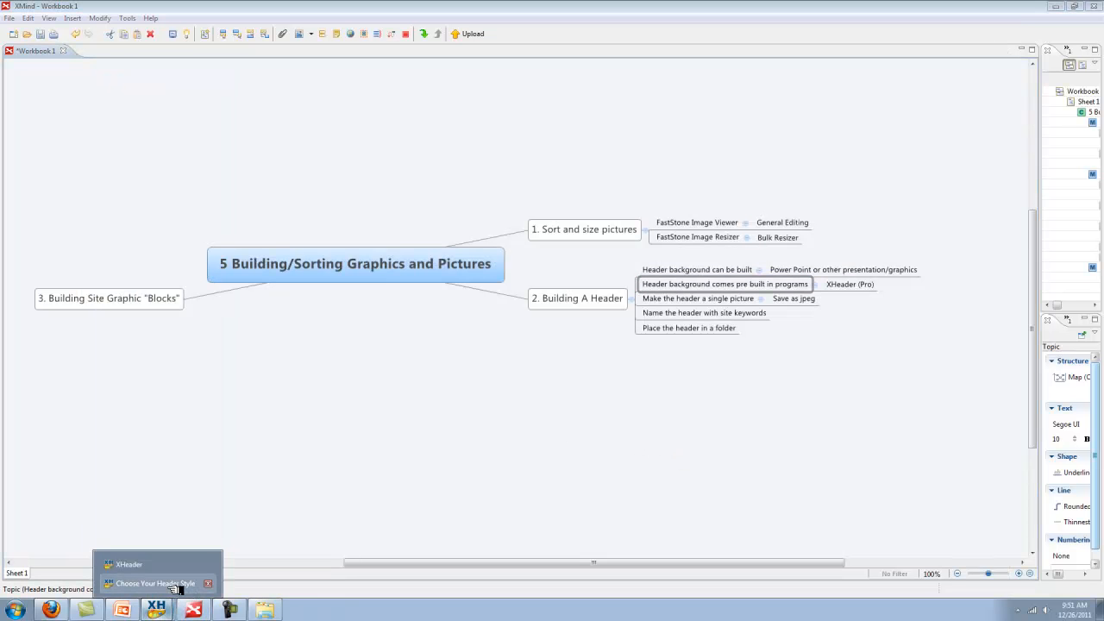
click(129, 567)
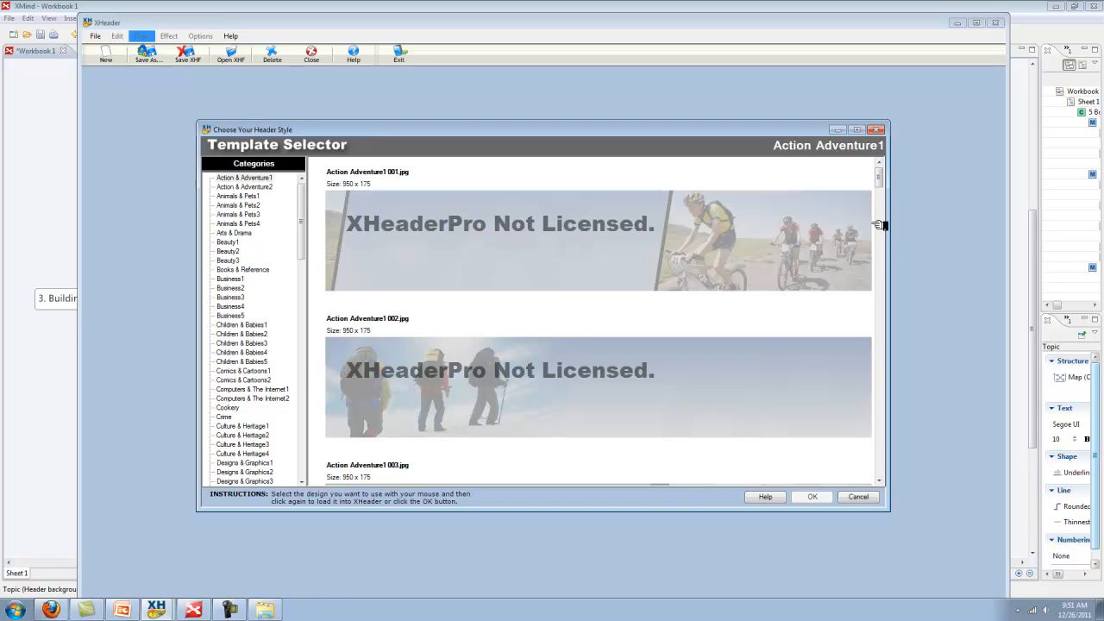
Browse the Culture & Heritage, Designs & Graphics, Education Learning1 and Families1 template categories
drag(303, 222, 302, 264)
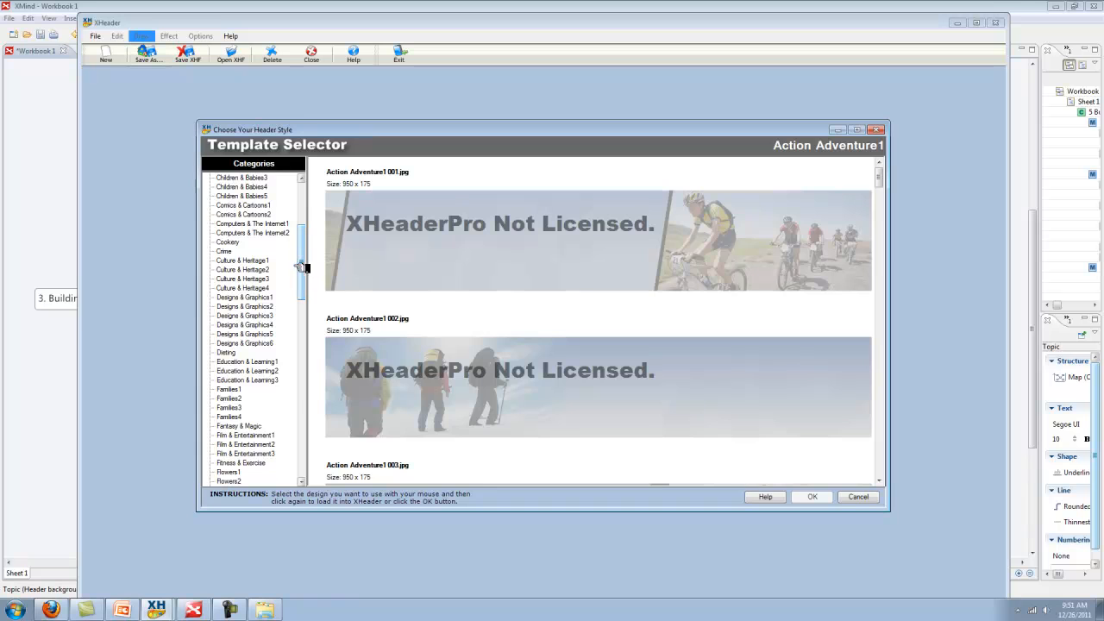
click(243, 260)
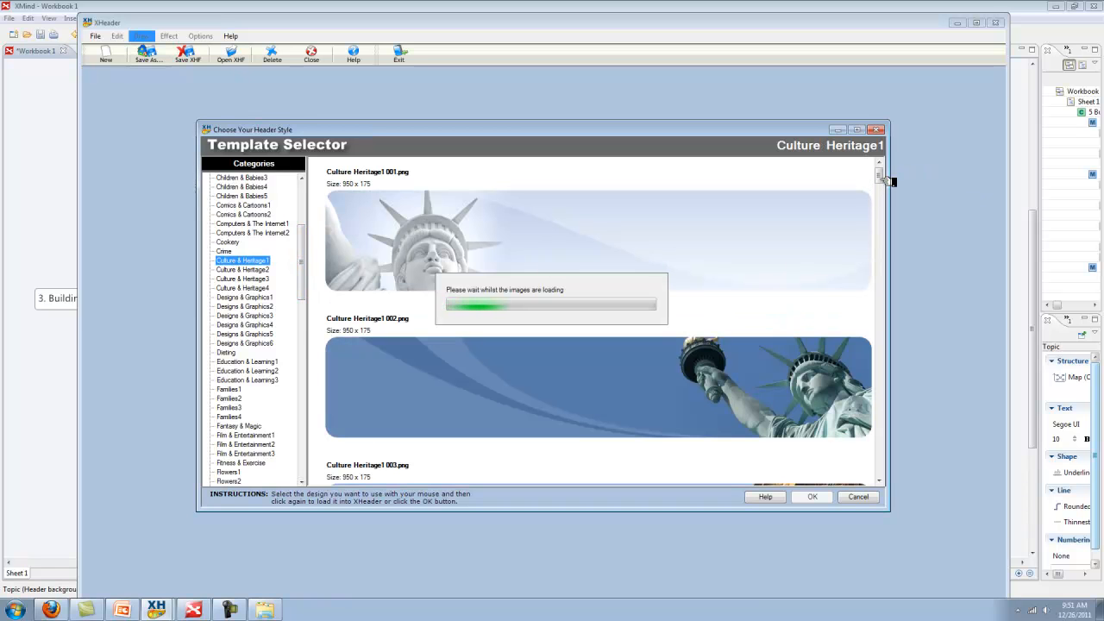
scroll(884, 179, down, 2)
drag(884, 180, 885, 390)
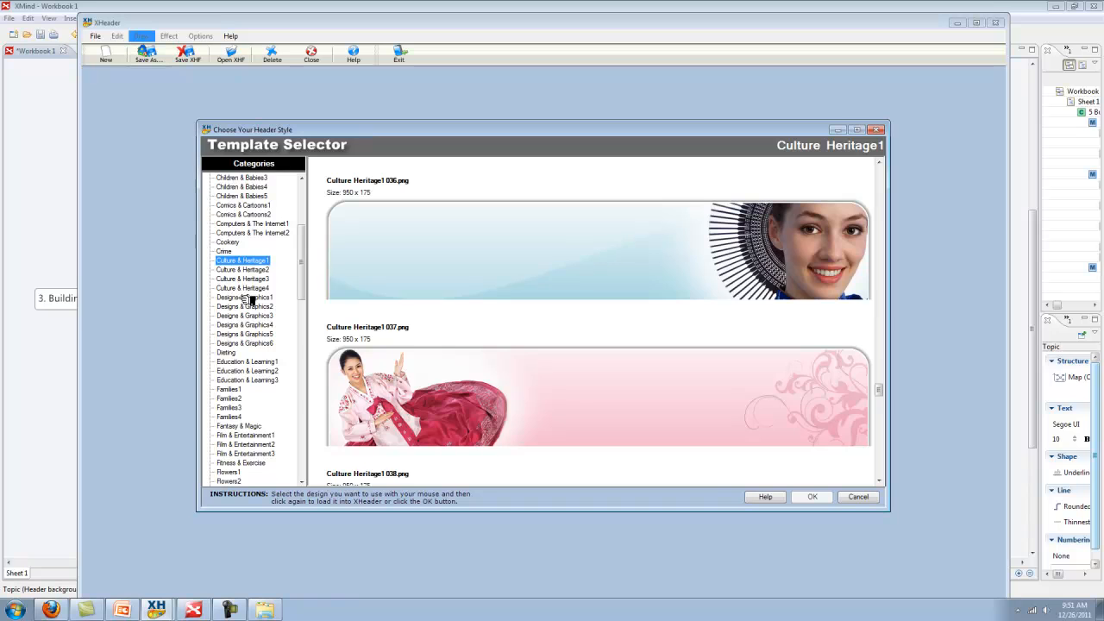
click(250, 271)
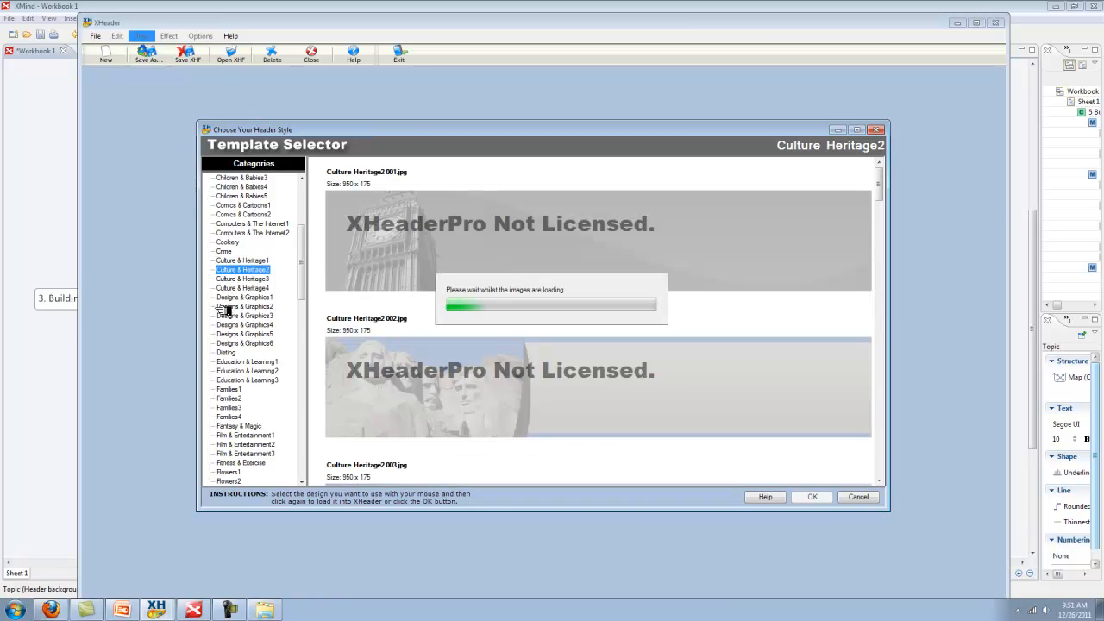
click(246, 297)
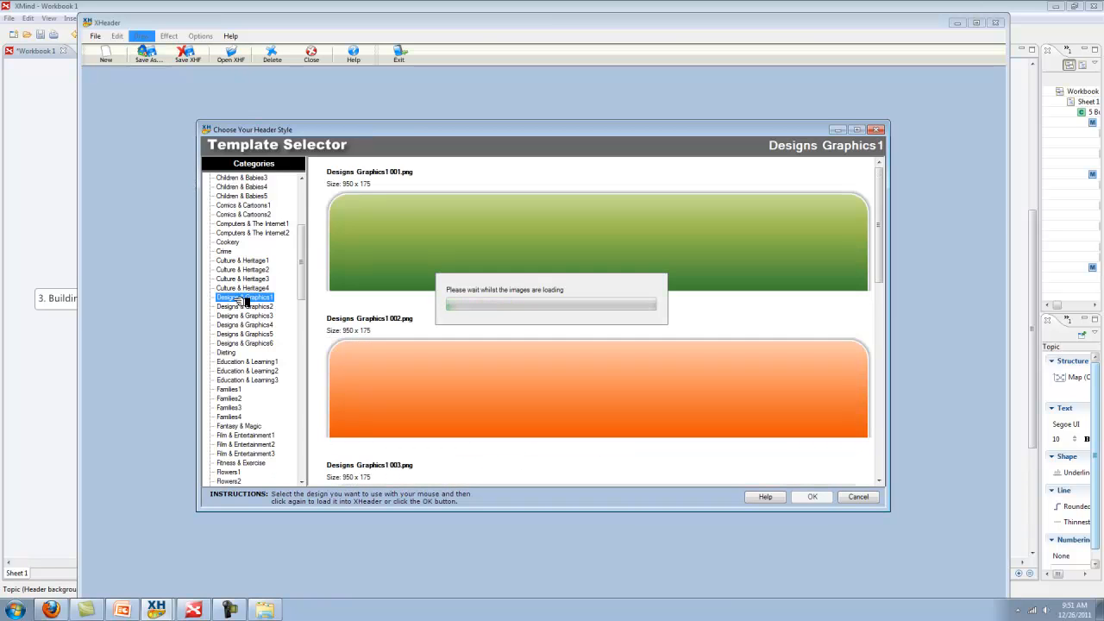
drag(880, 169, 815, 253)
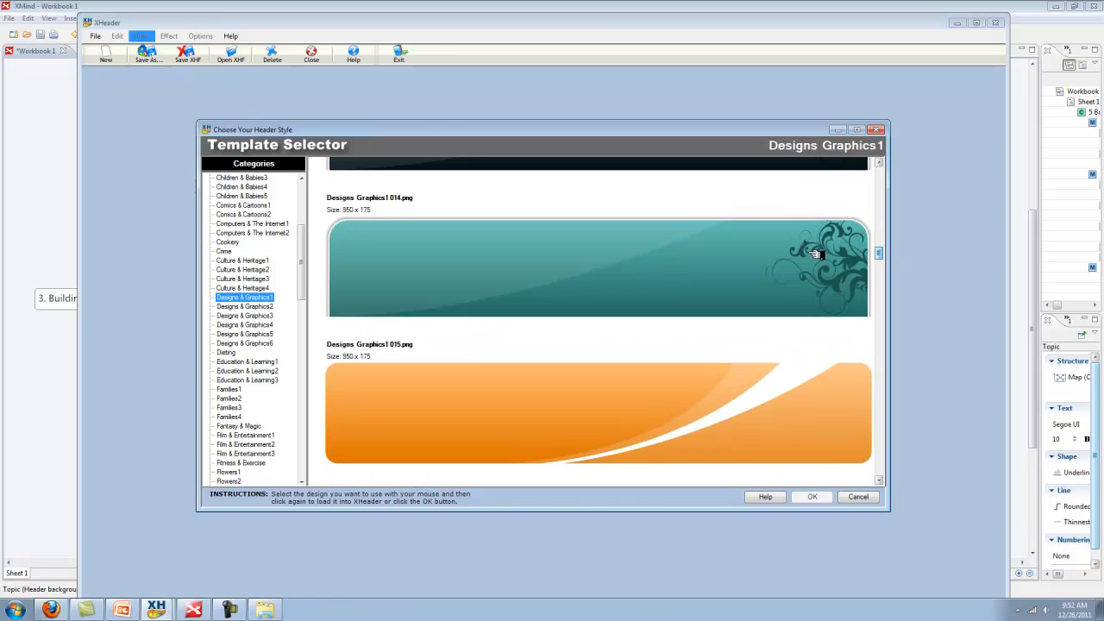
click(263, 363)
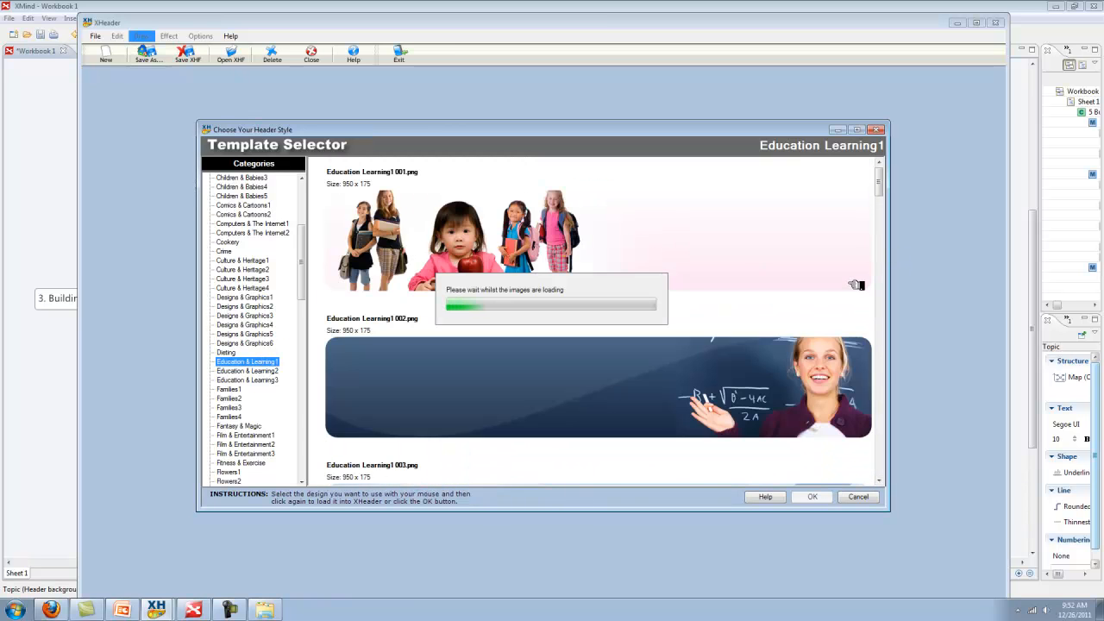
drag(882, 176, 880, 198)
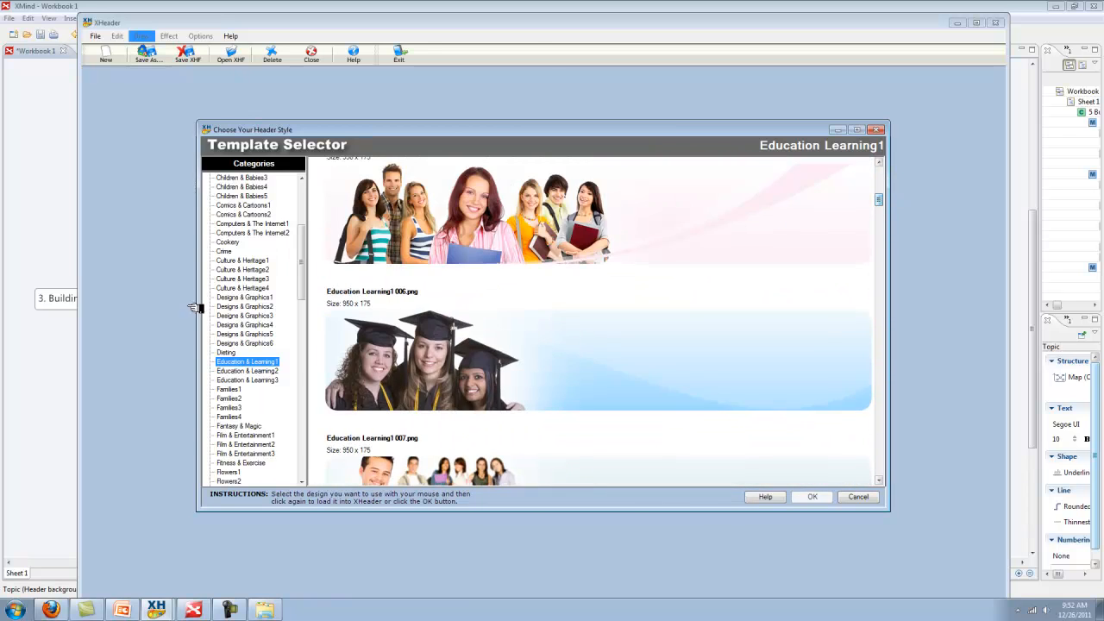
click(229, 389)
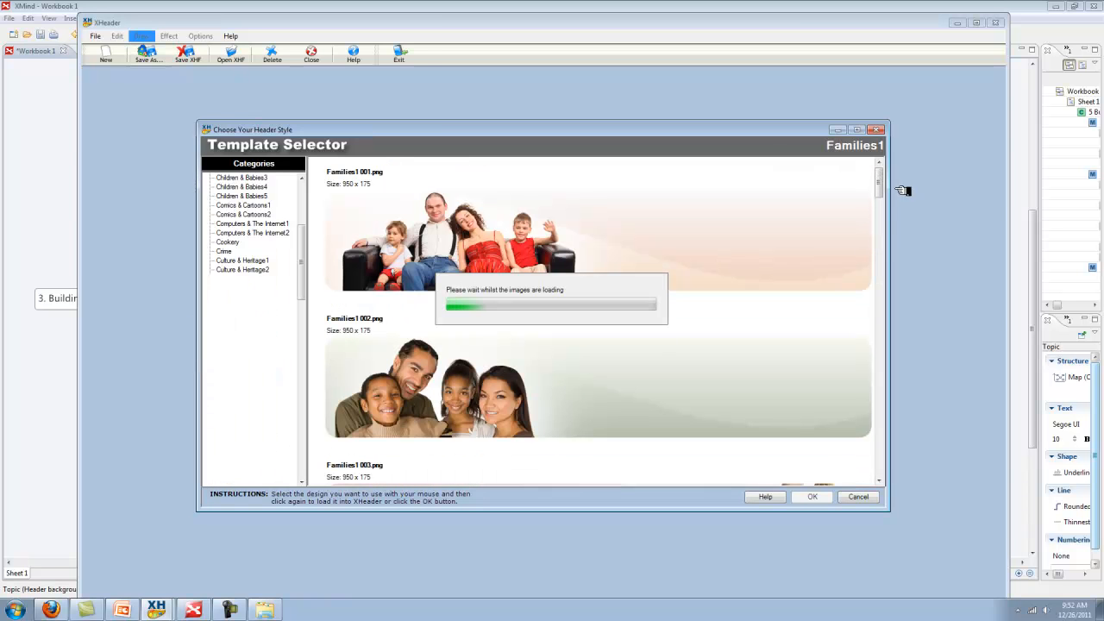
mouse_move(881, 178)
mouse_down()
mouse_move(879, 376)
mouse_move(882, 169)
mouse_move(885, 188)
mouse_up()
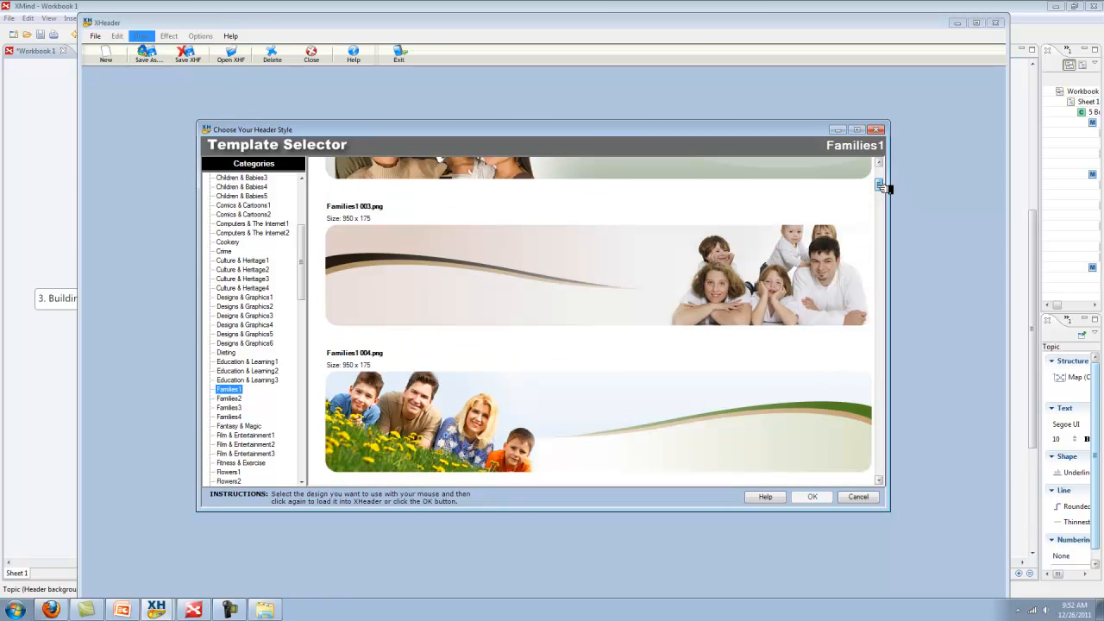
Open the Culture & Heritage1 004 Eiffel Tower template for editing
click(247, 297)
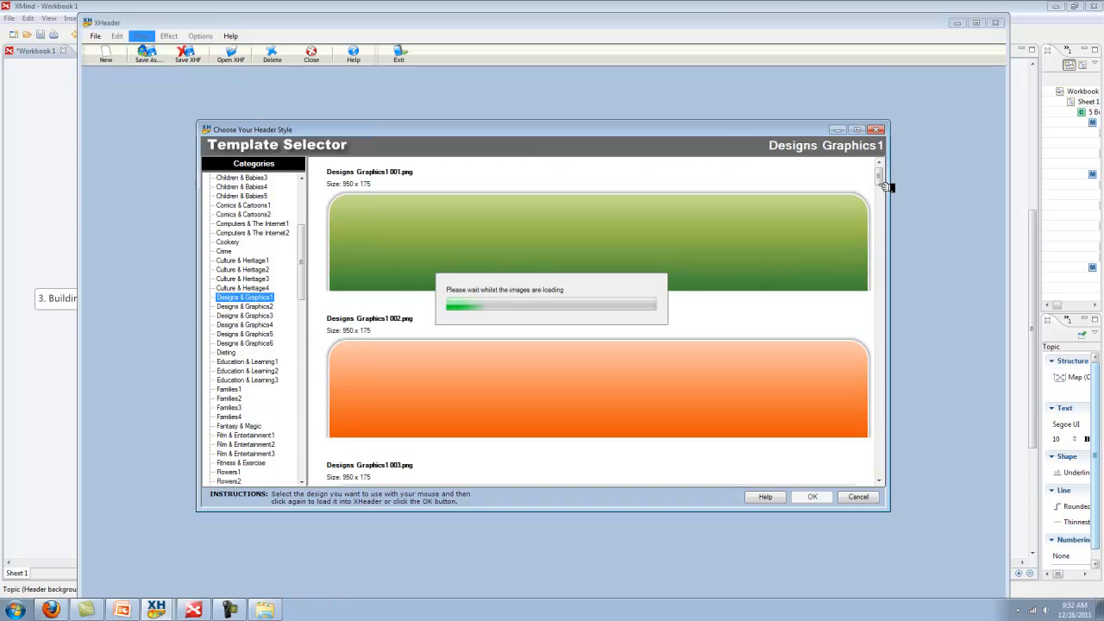
click(270, 261)
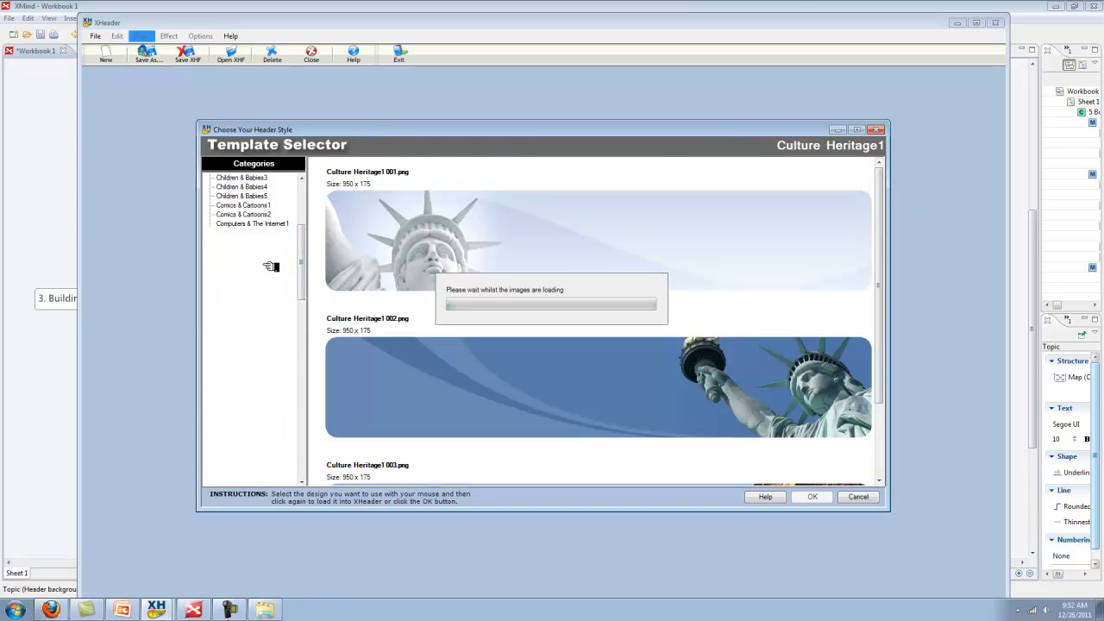
click(881, 190)
drag(881, 188, 882, 190)
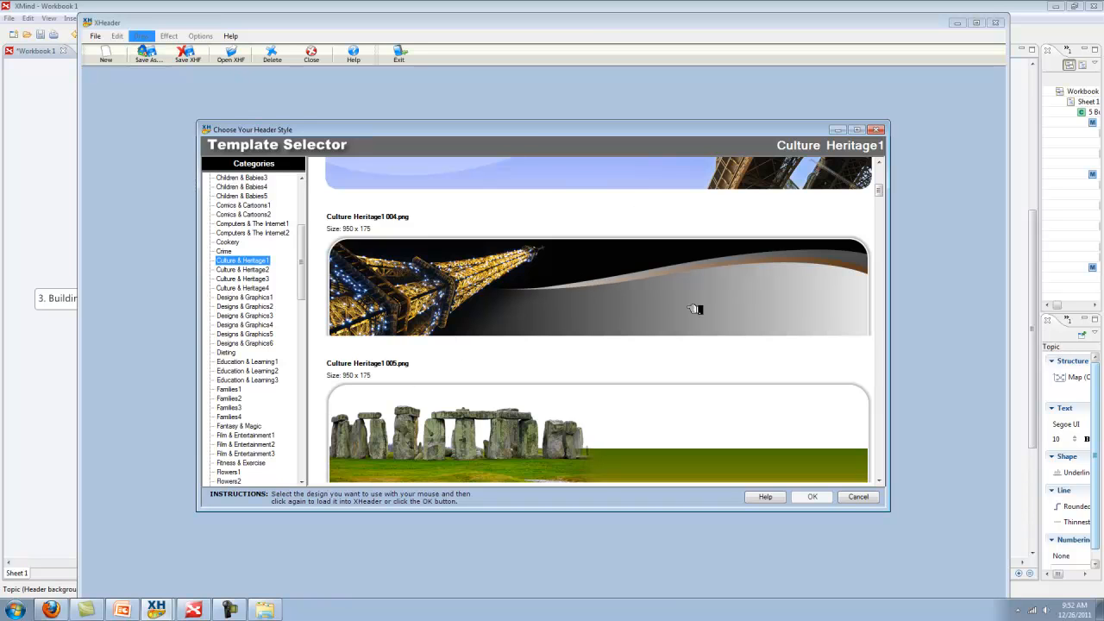
double_click(625, 307)
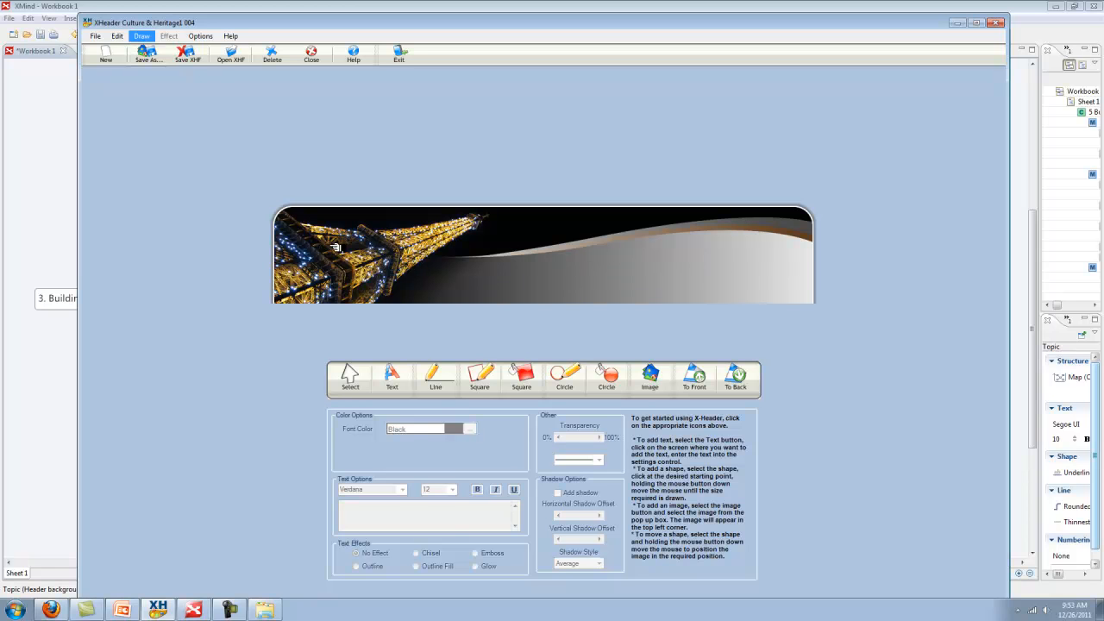
Add the text 'This Is My Site' to the Eiffel Tower banner and move it onto the grey curve
click(400, 377)
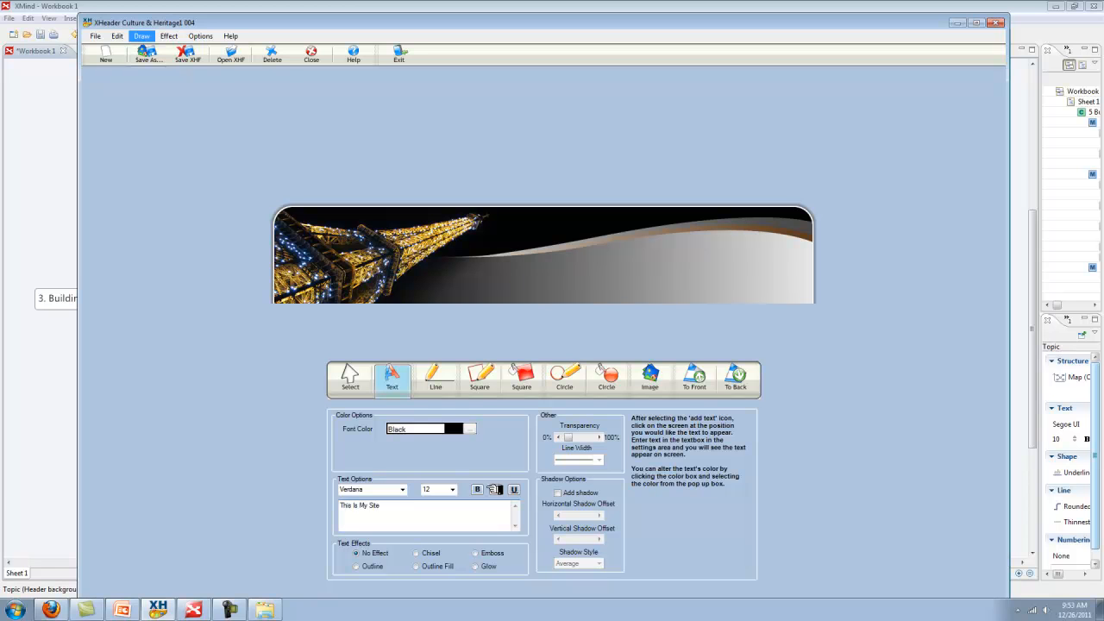
click(634, 270)
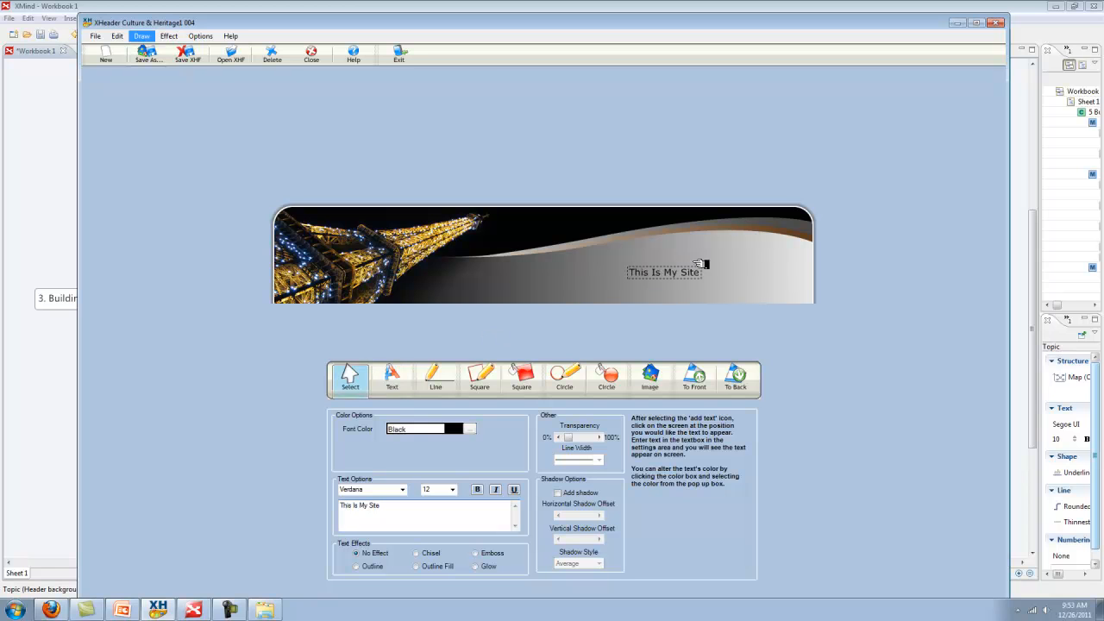
mouse_move(660, 271)
mouse_down()
mouse_move(683, 244)
mouse_move(640, 238)
mouse_move(664, 241)
mouse_move(660, 288)
mouse_move(651, 287)
mouse_move(719, 250)
mouse_move(687, 273)
mouse_move(682, 245)
mouse_move(667, 255)
mouse_up()
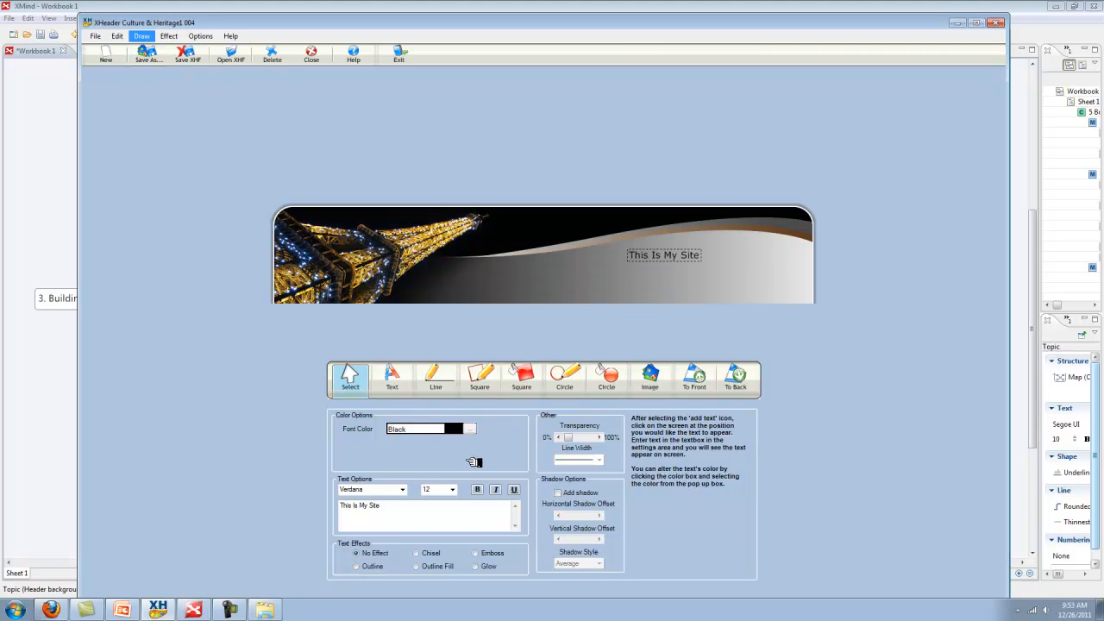
Set the title font to Viner Hand ITC, adjust its size, and place it on the grey area
click(402, 489)
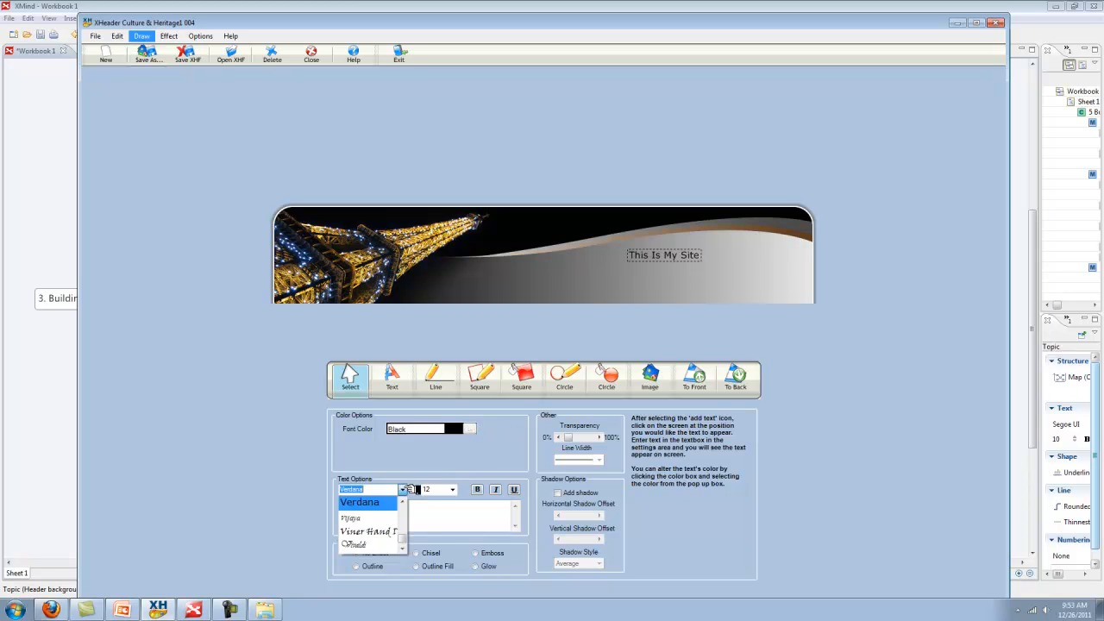
click(378, 533)
click(402, 489)
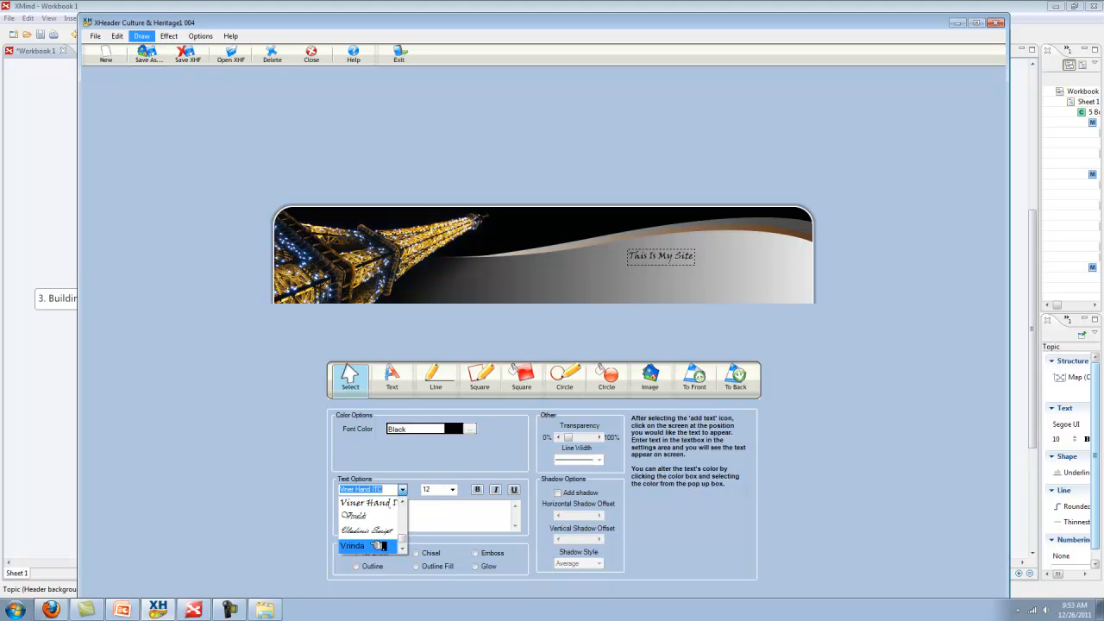
click(387, 504)
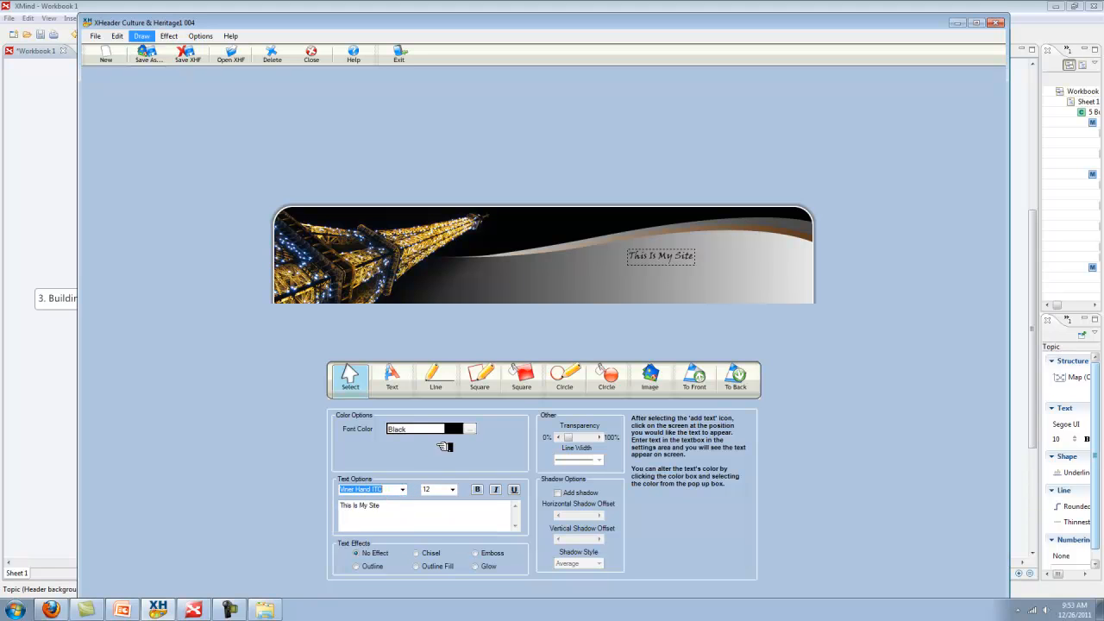
click(450, 489)
click(439, 604)
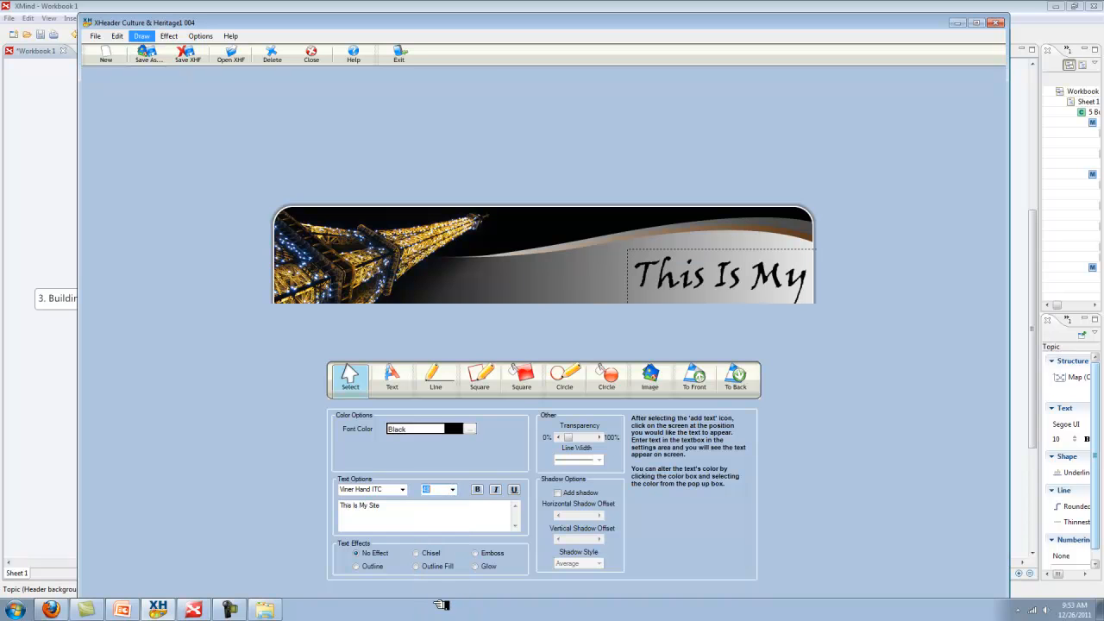
click(457, 491)
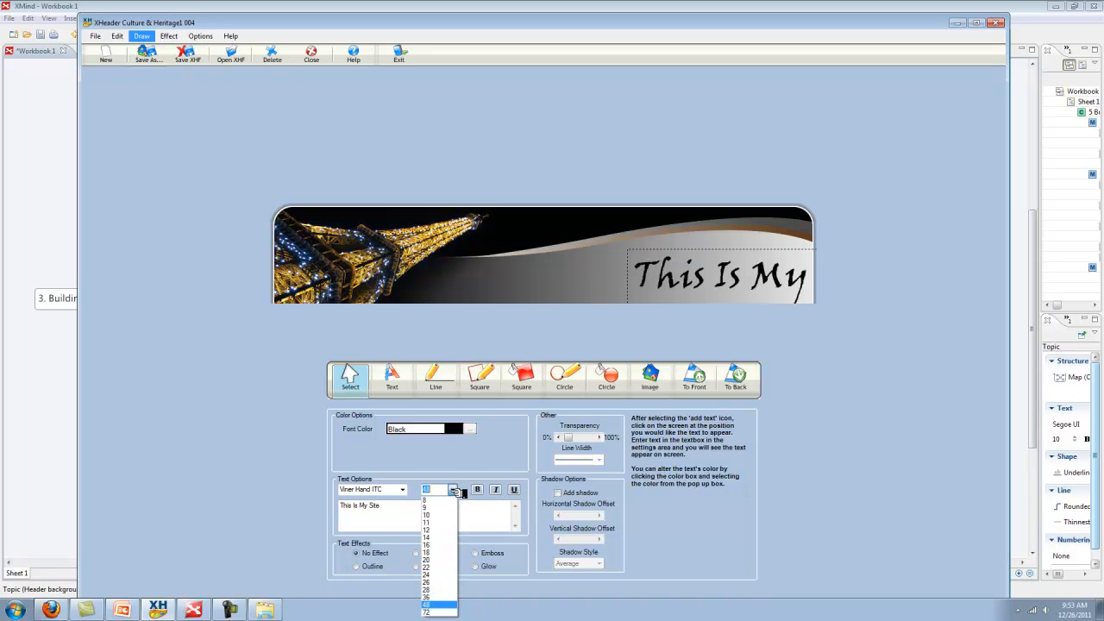
click(439, 562)
drag(707, 274, 729, 267)
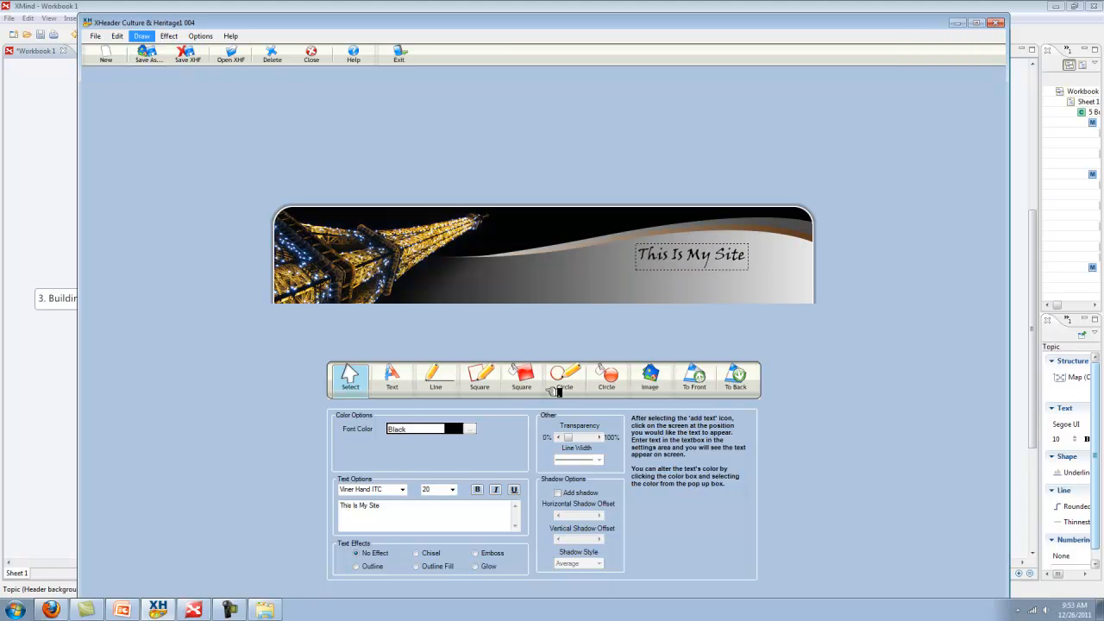
Try Aqua, then yellow #FFD400, as the title colour and reposition the text across the banner
click(473, 429)
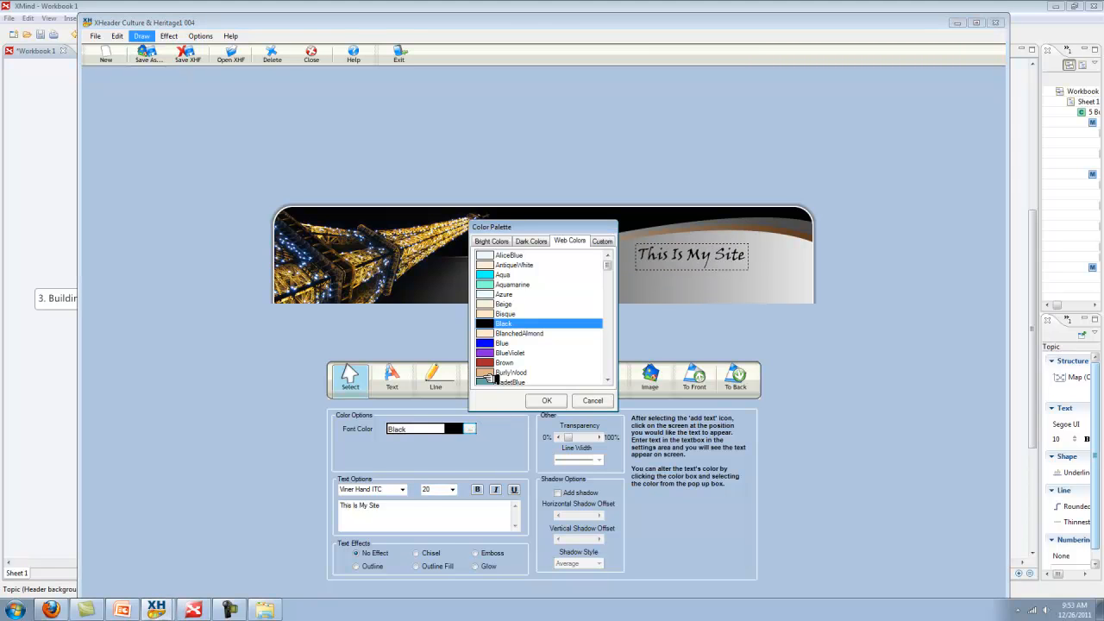
click(499, 277)
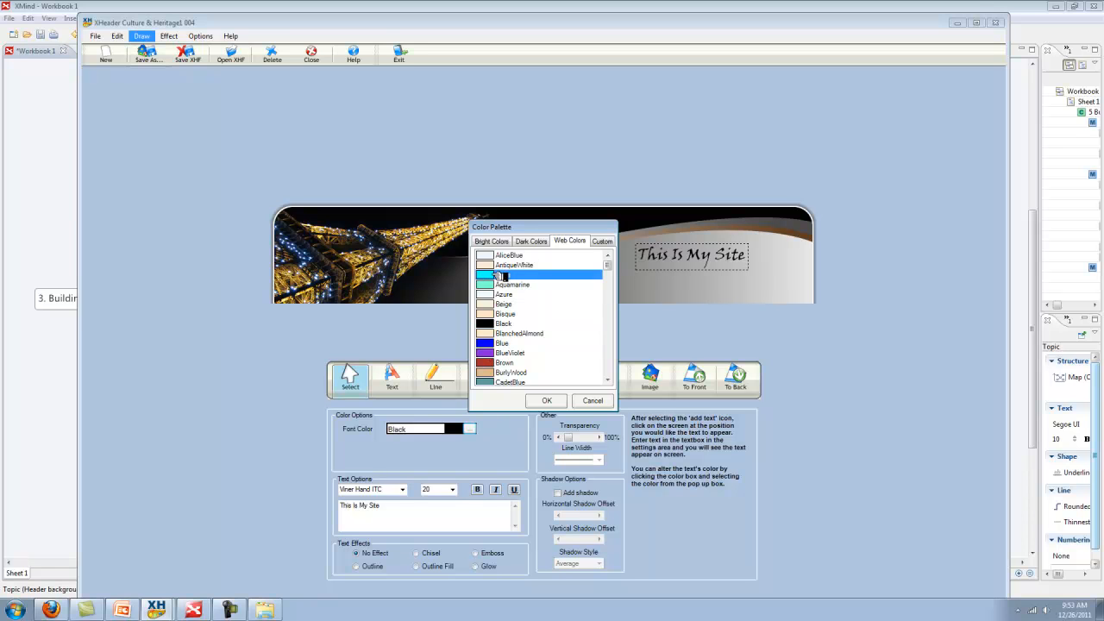
click(533, 241)
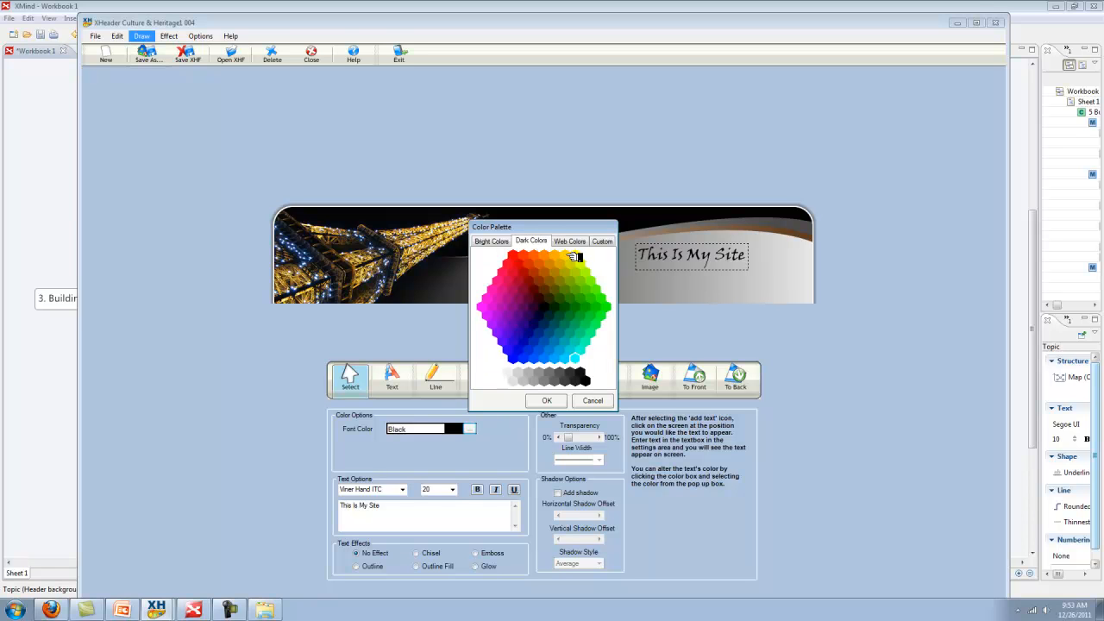
click(557, 400)
drag(748, 263, 618, 236)
click(681, 250)
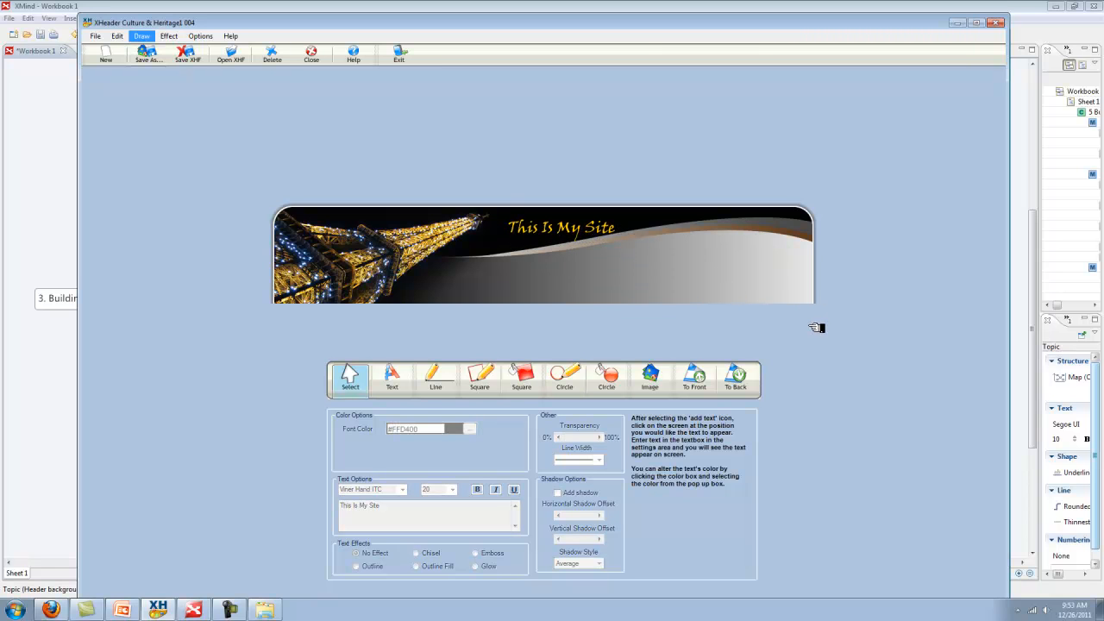
drag(594, 230, 695, 263)
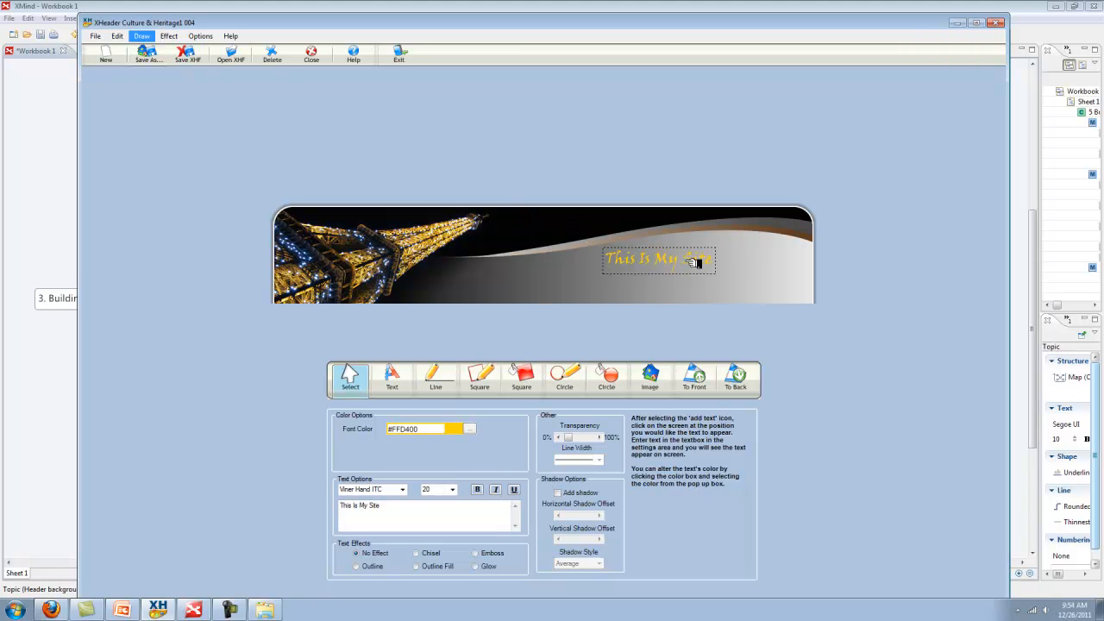
Enlarge the title, make it black after trying blue, and nudge it left and up
click(450, 490)
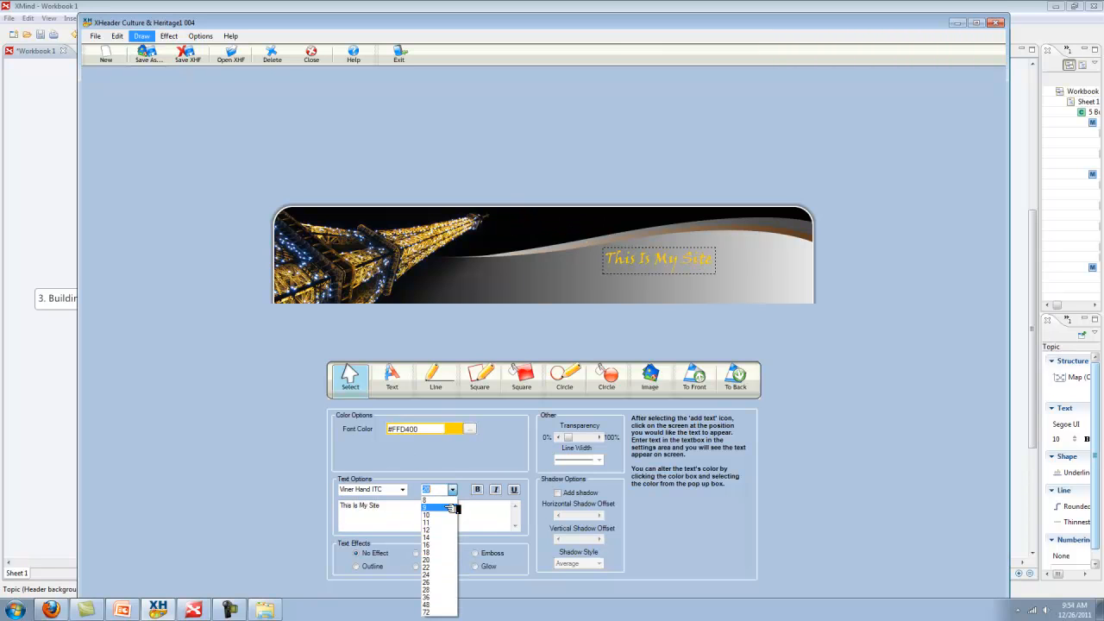
click(438, 583)
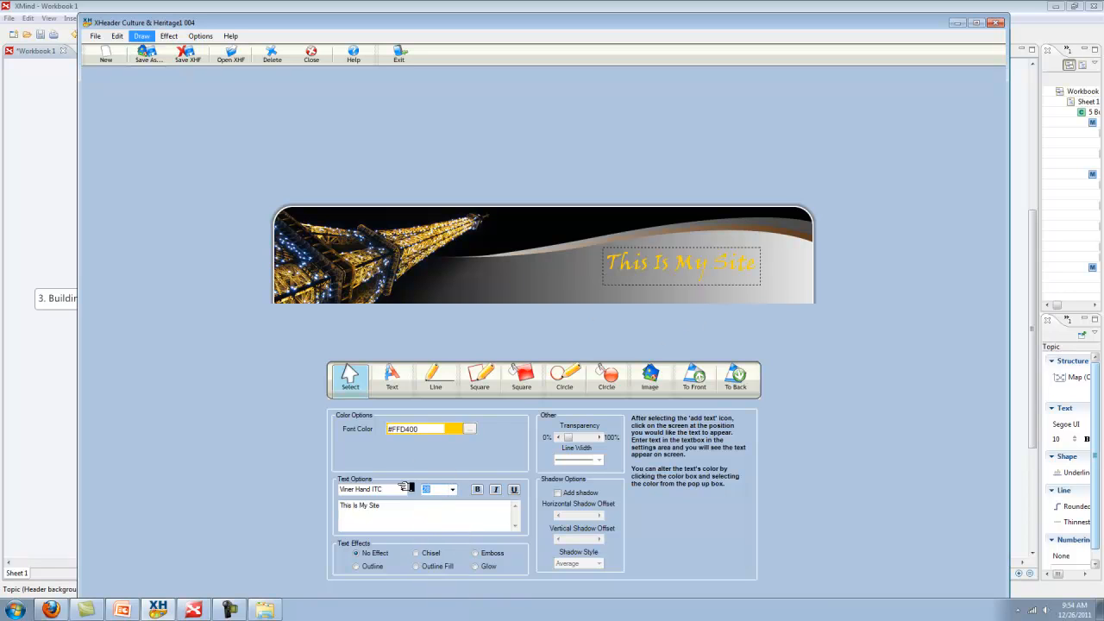
click(470, 429)
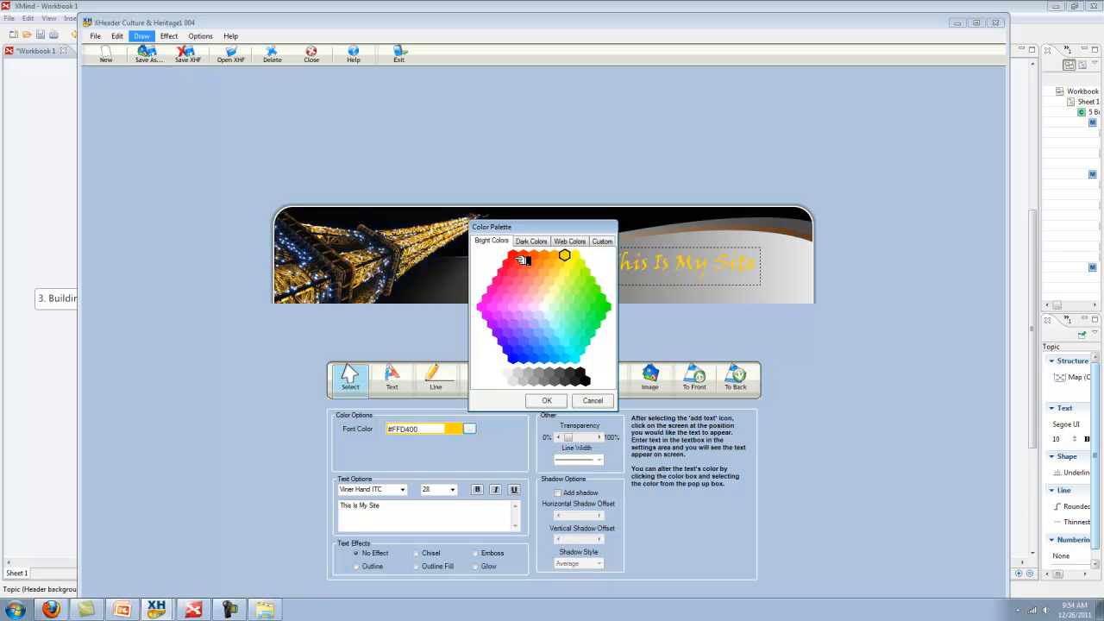
click(520, 358)
click(547, 400)
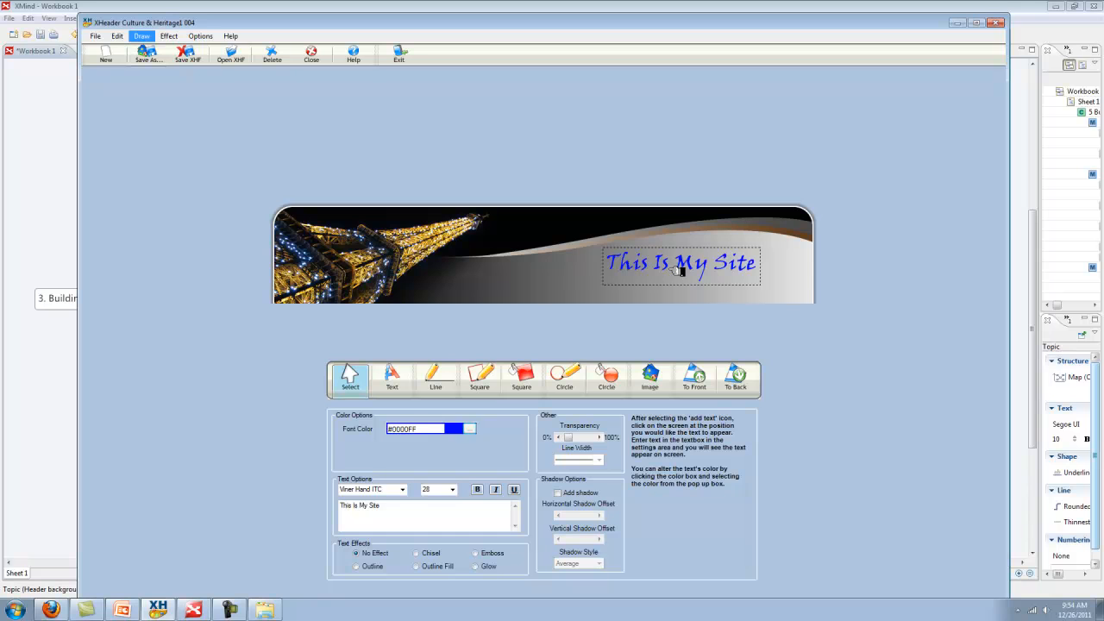
click(470, 429)
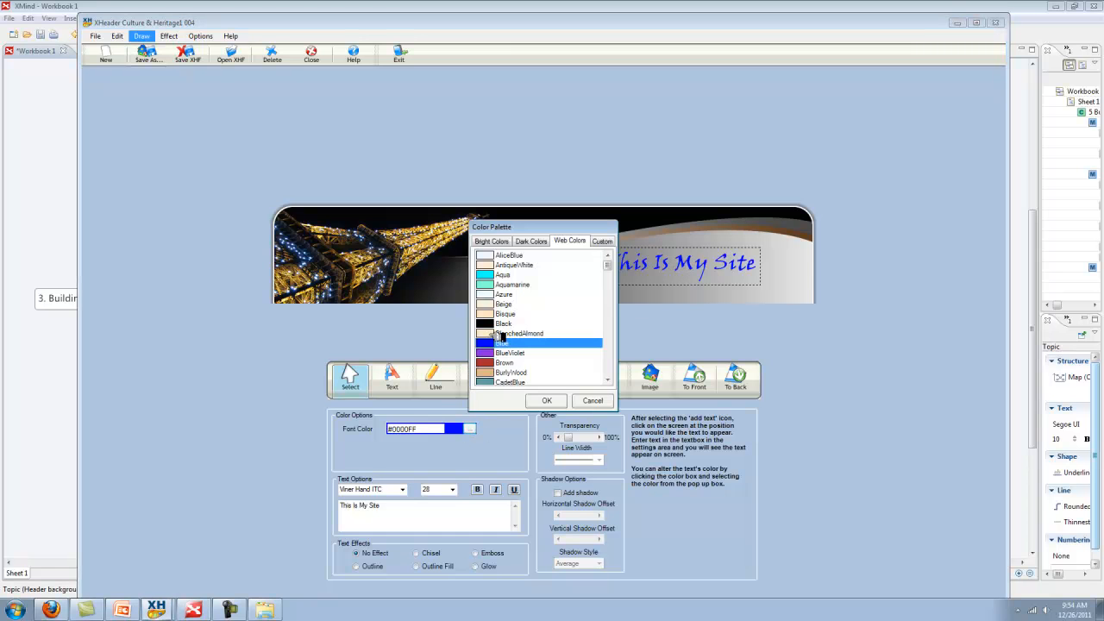
click(503, 324)
click(546, 400)
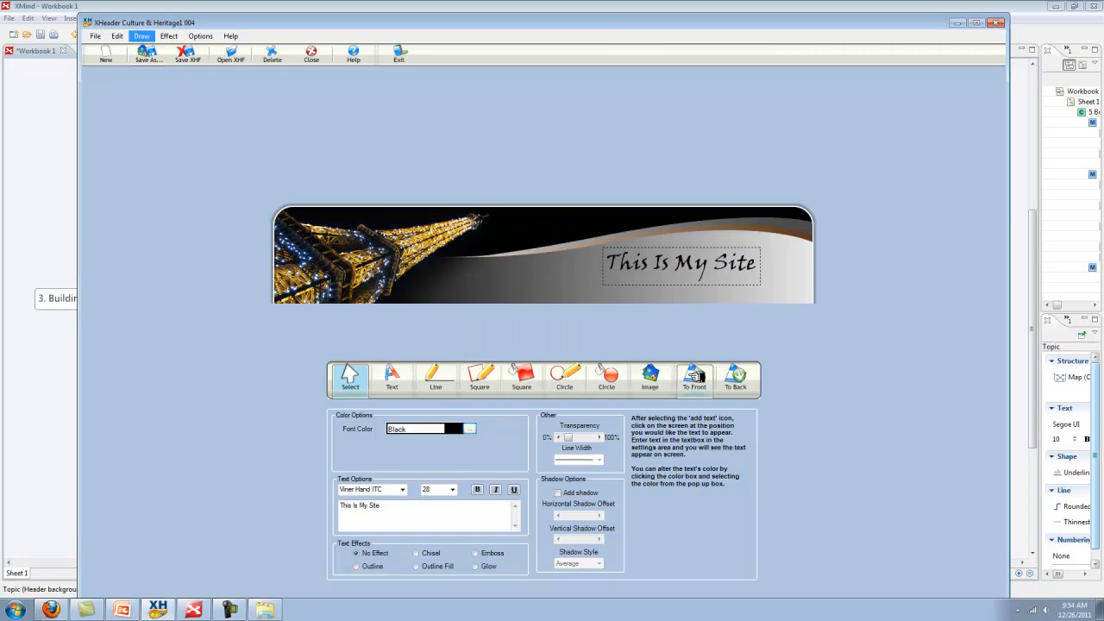
mouse_move(726, 278)
mouse_down()
mouse_move(705, 269)
mouse_move(712, 259)
mouse_move(740, 275)
mouse_up()
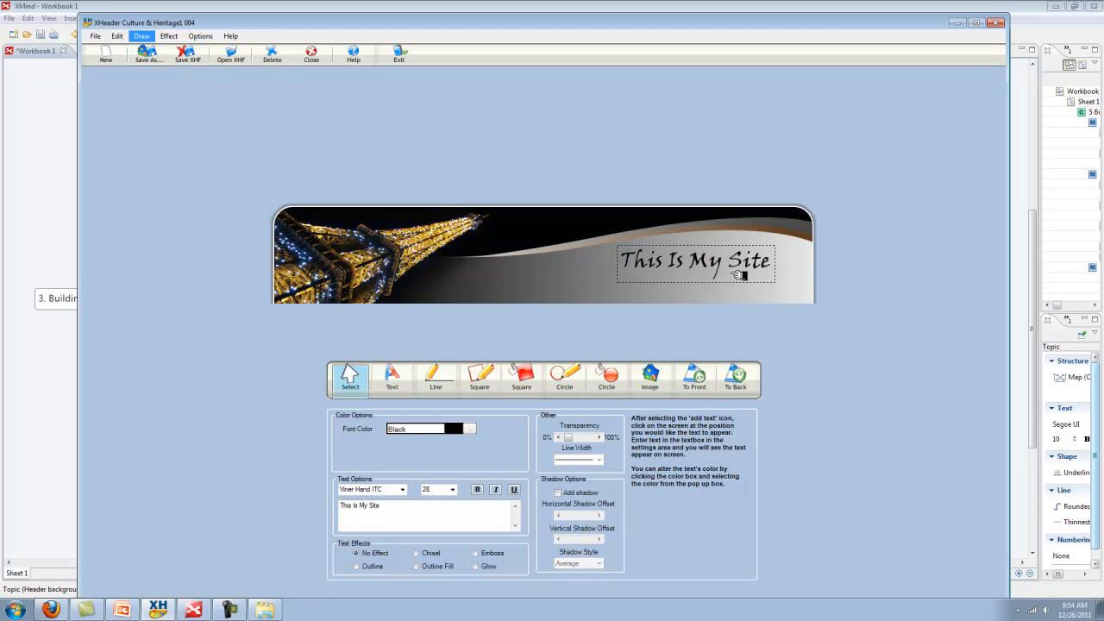
click(606, 299)
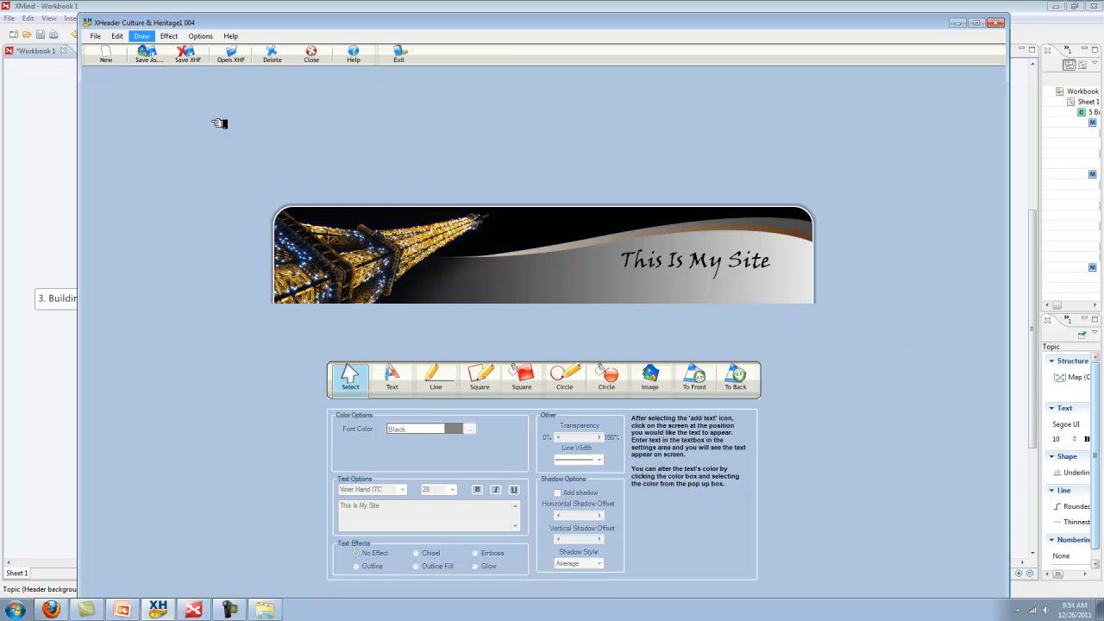
Save the header as a JPG, widening the quality previews and picking Excellent (90%)
click(160, 52)
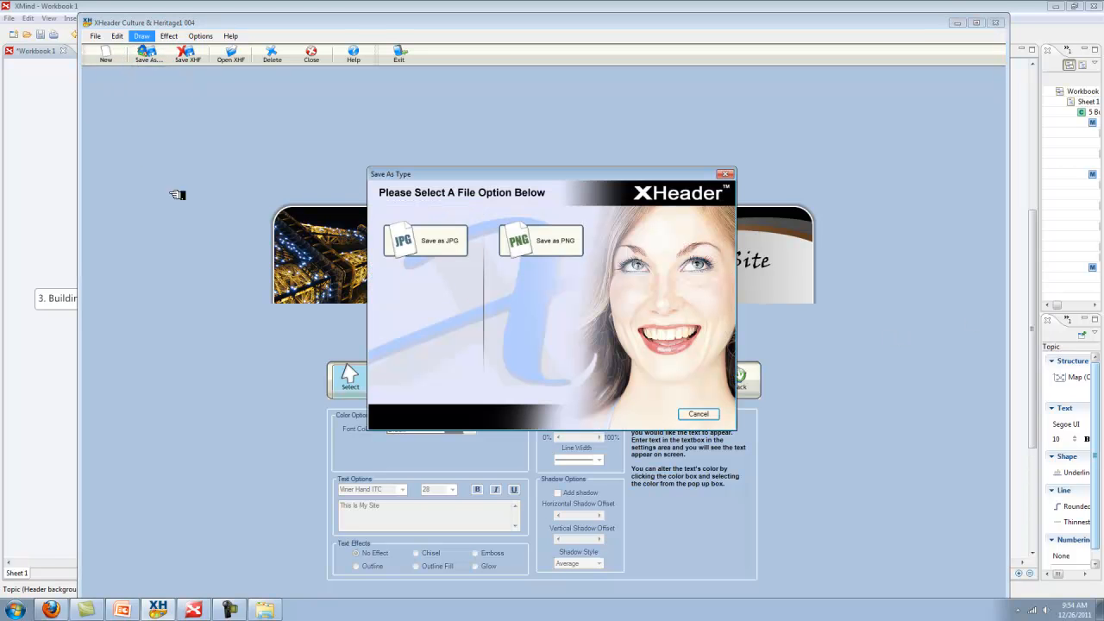
click(452, 245)
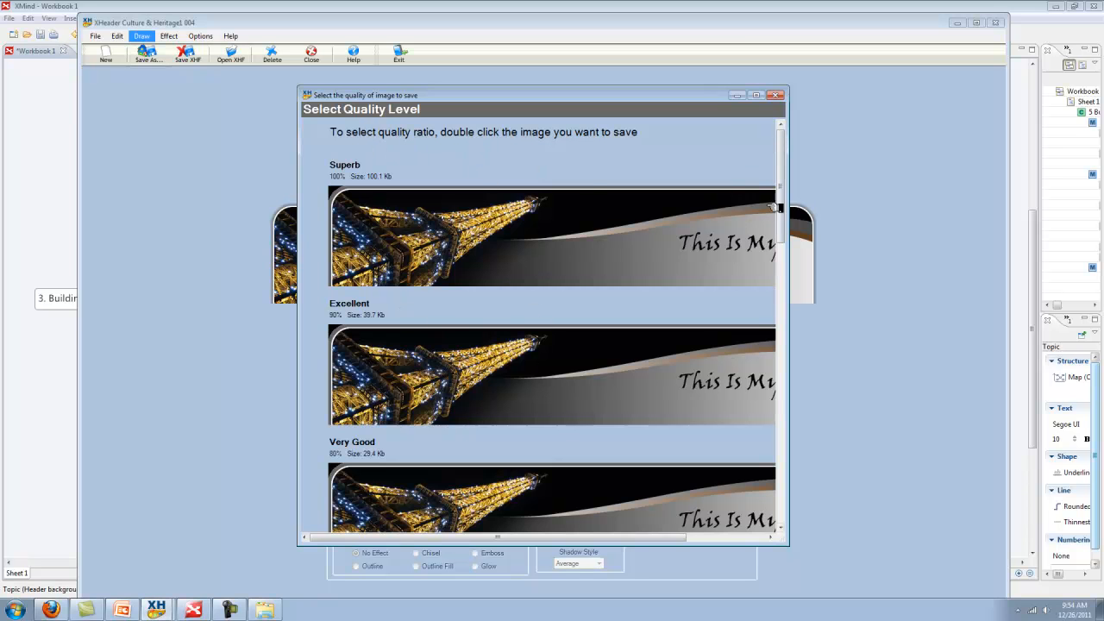
drag(785, 207, 792, 184)
drag(783, 186, 781, 205)
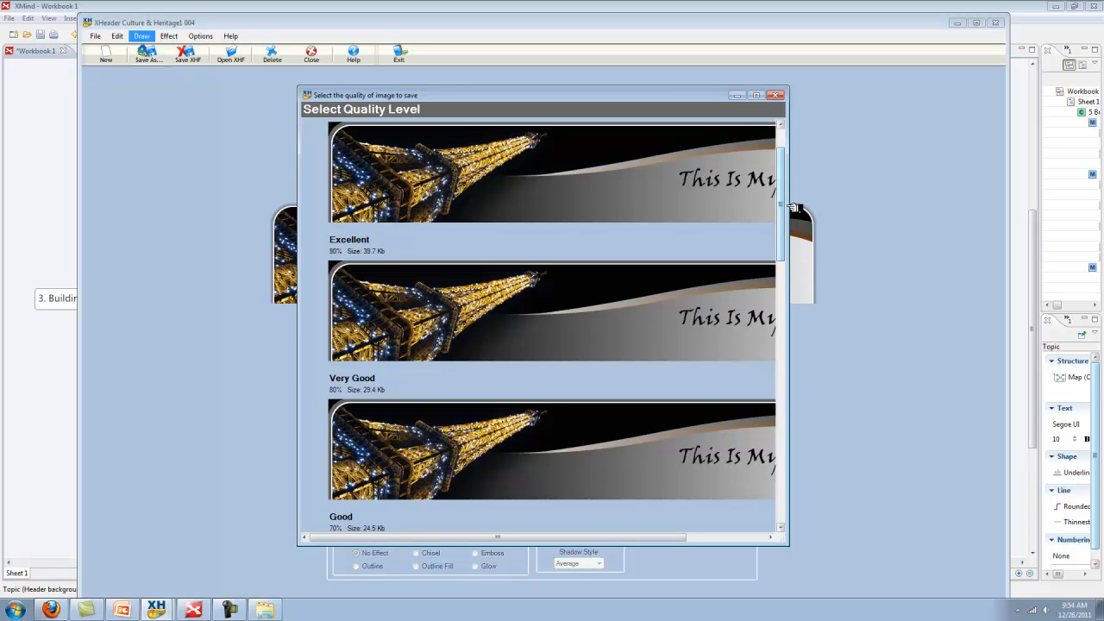
drag(785, 207, 937, 214)
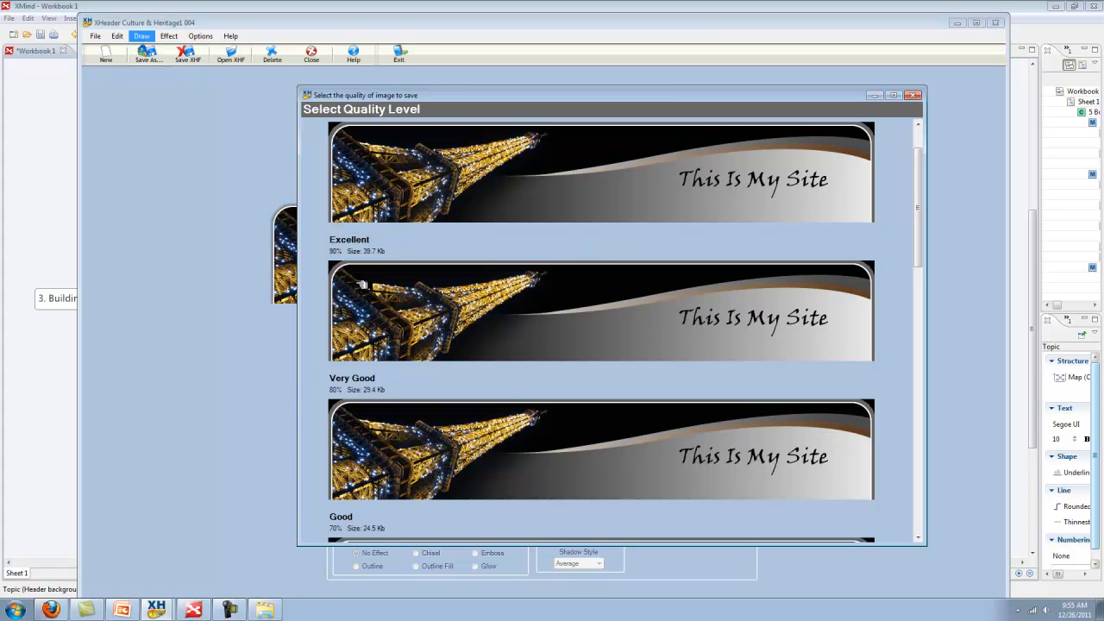
scroll(917, 222, up, 2)
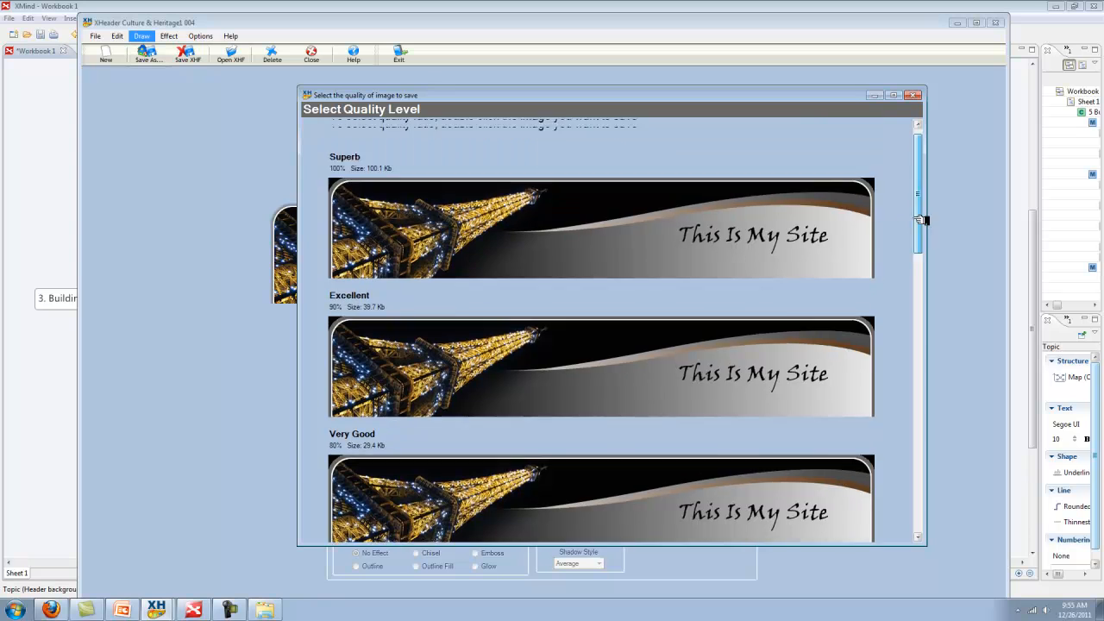
scroll(923, 229, down, 3)
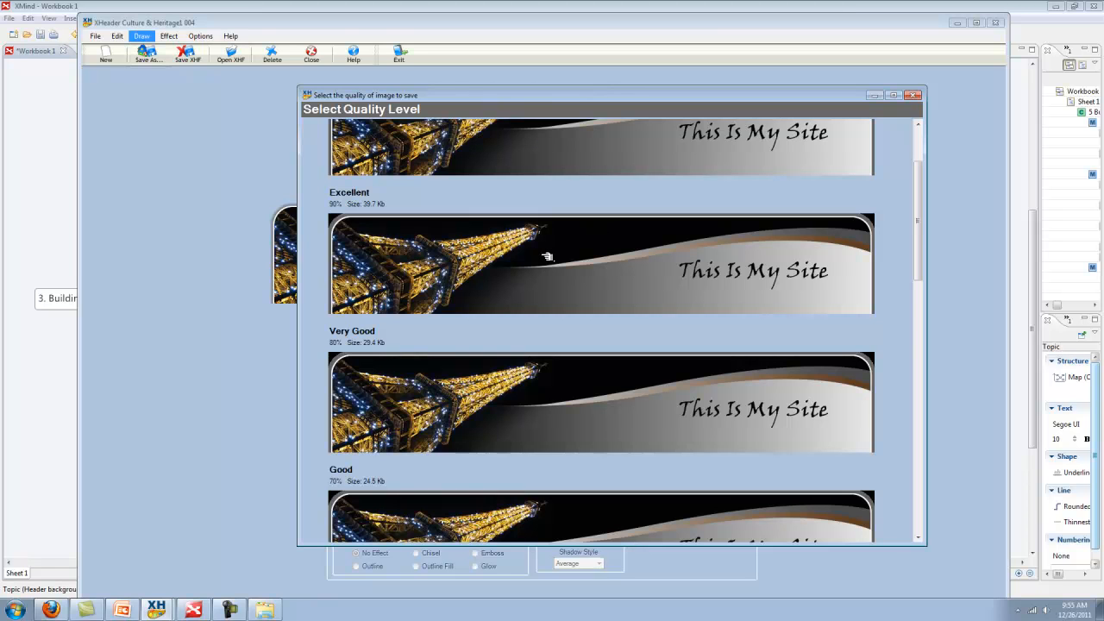
scroll(561, 246, up, 2)
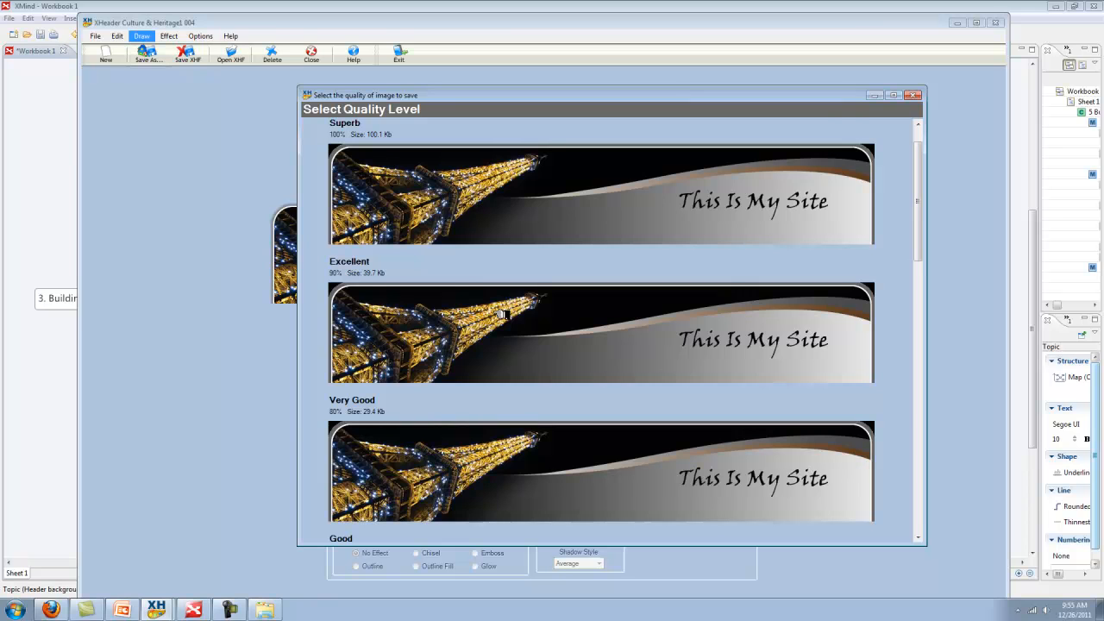
click(504, 314)
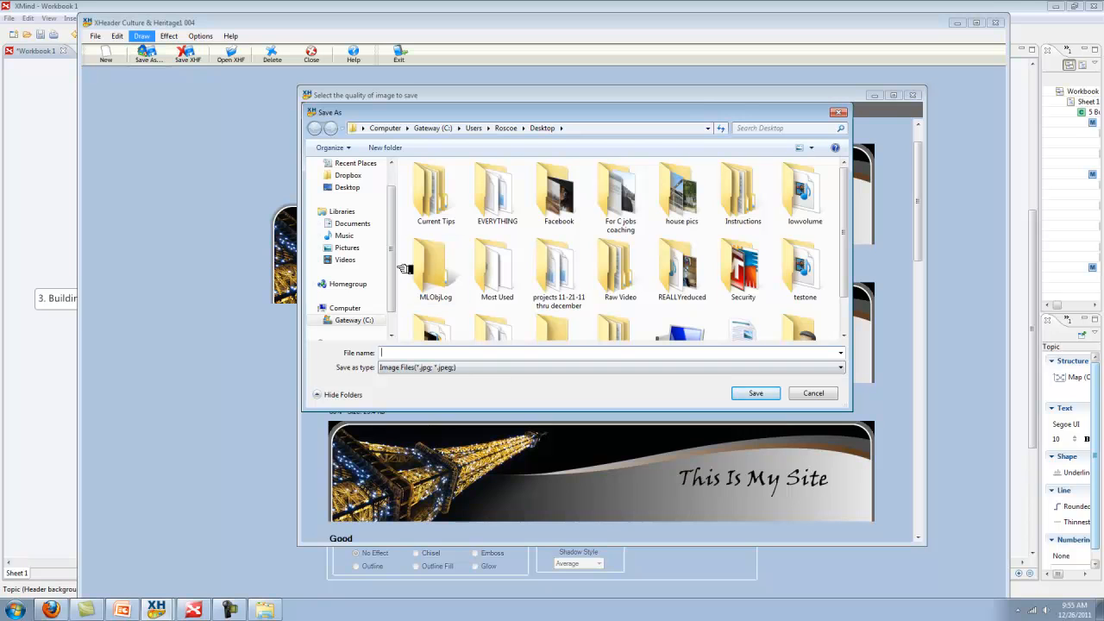
Save the header as a JPG named 'My site header' in Web Site Build Folder > Site graphics
drag(394, 277, 404, 305)
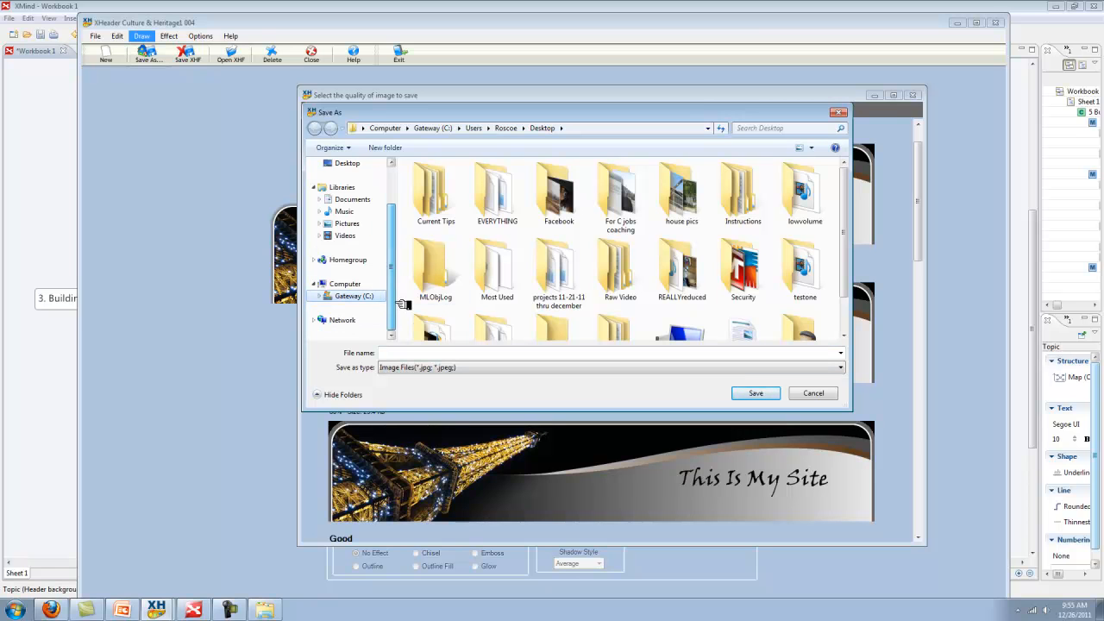
click(366, 166)
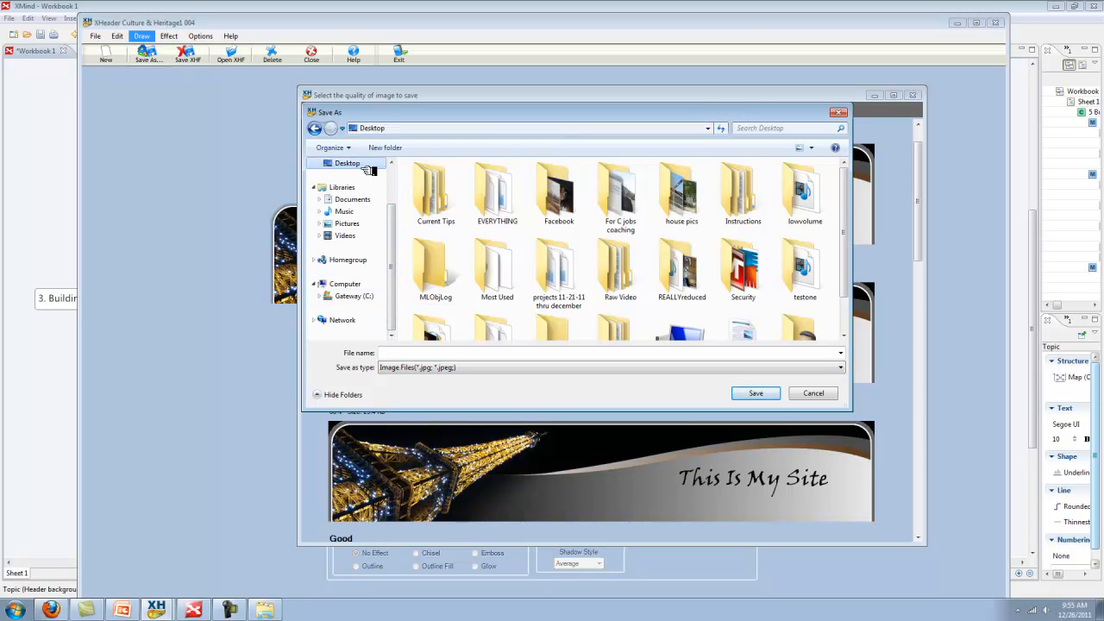
drag(847, 235, 851, 313)
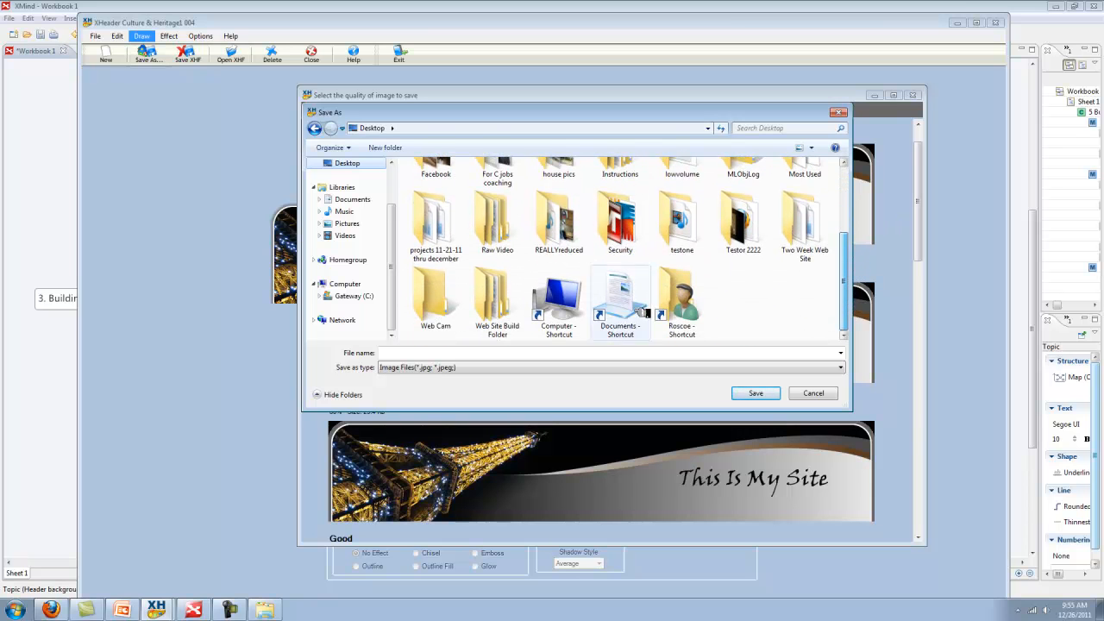
double_click(515, 313)
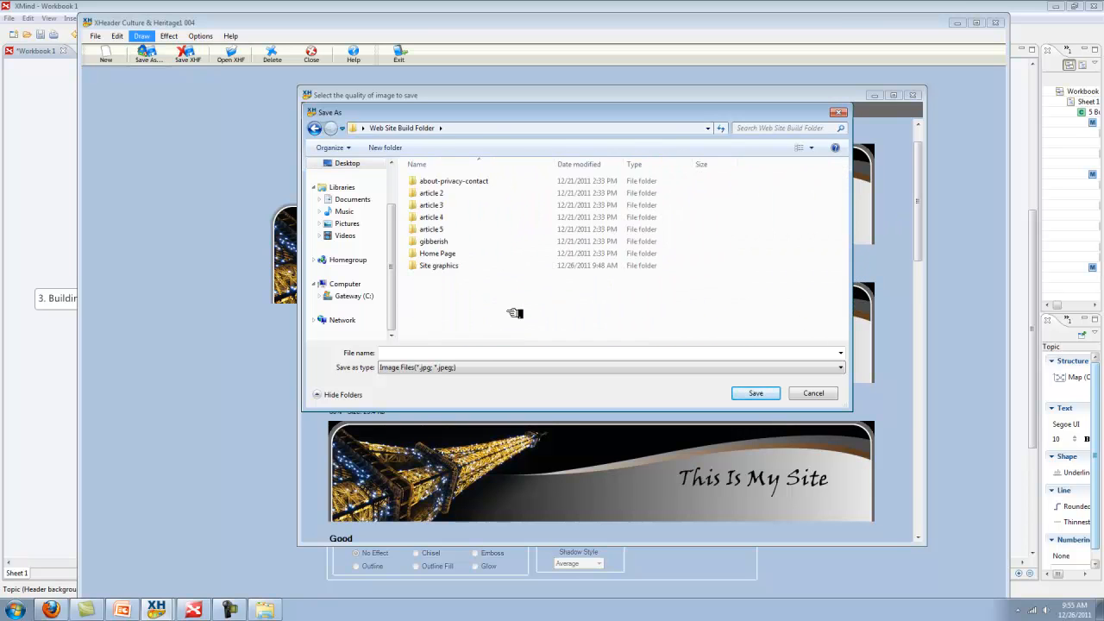
double_click(450, 265)
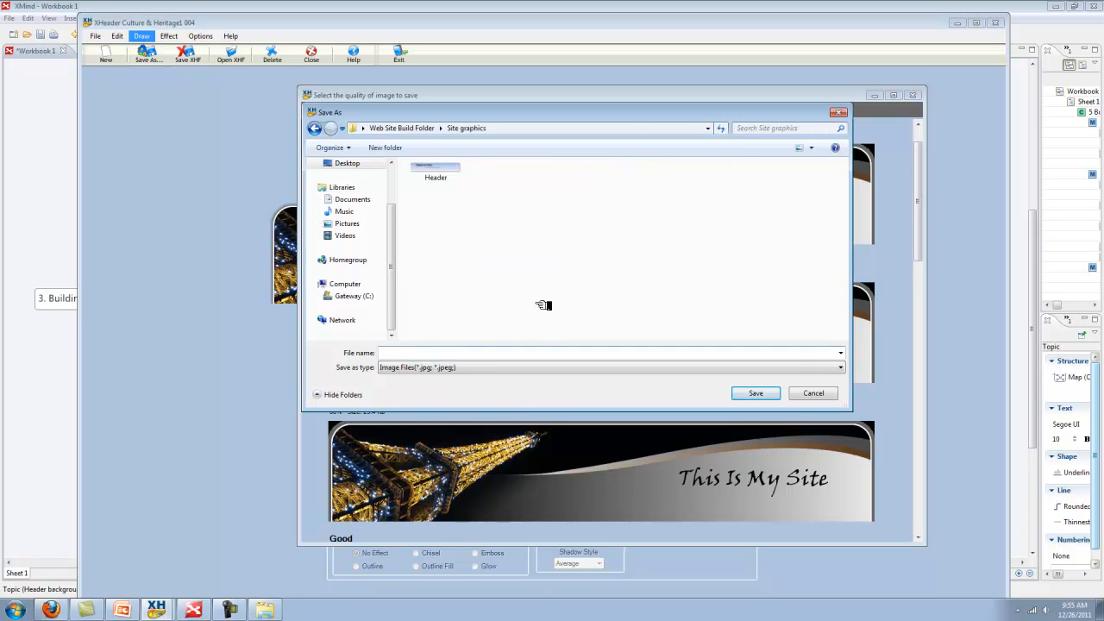
text(My site header)
click(763, 392)
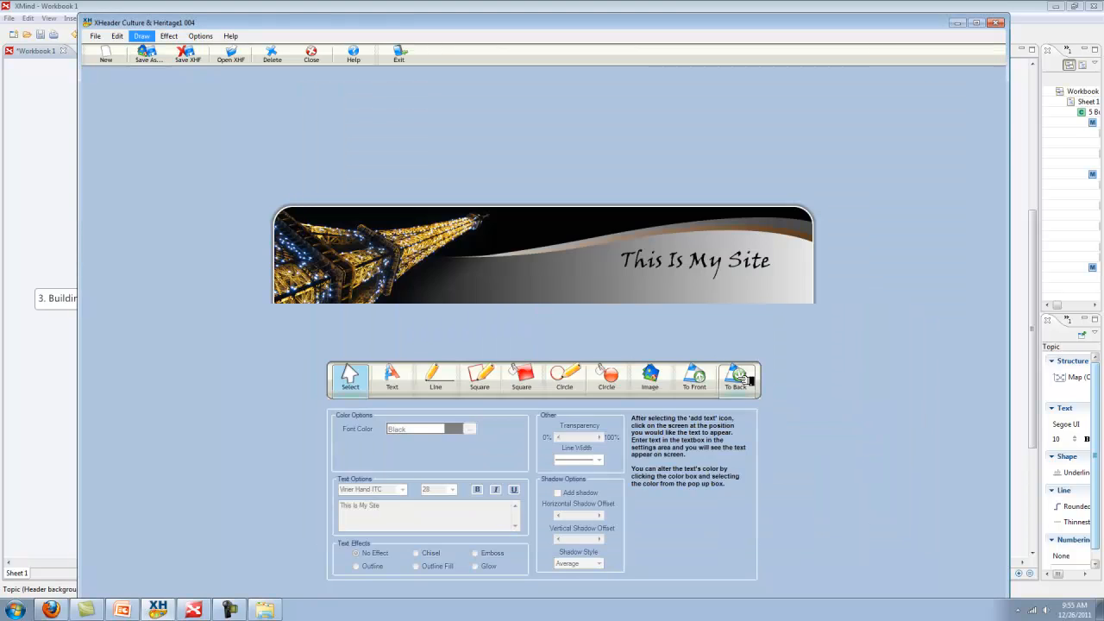
click(958, 22)
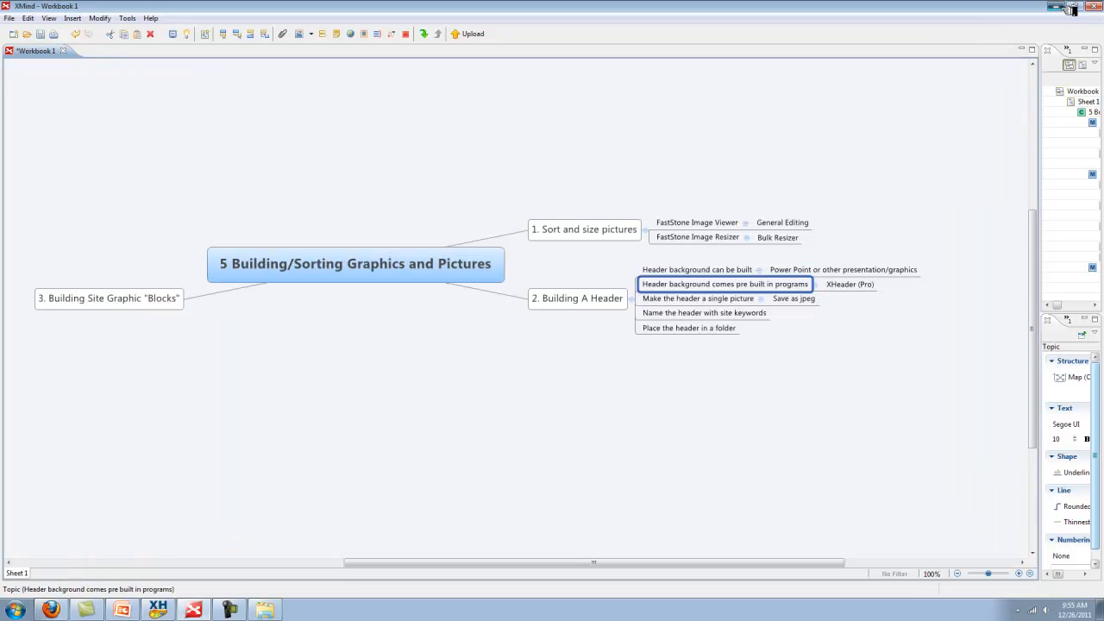
Open My site header.jpg from the Site graphics folder in the FastStone image viewer
click(1056, 6)
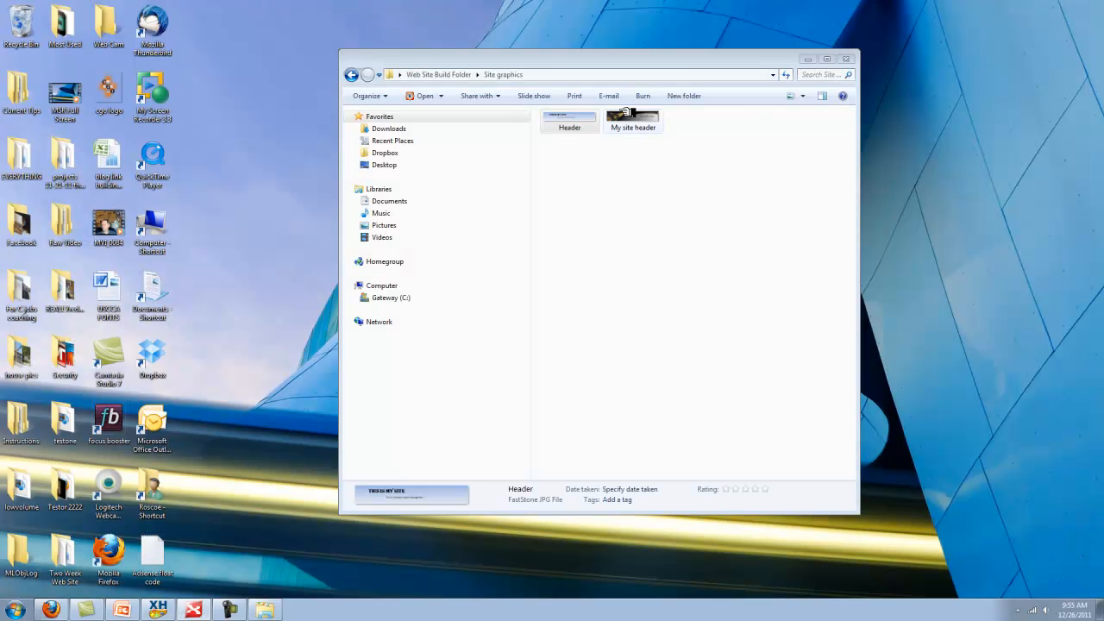
drag(545, 65, 541, 56)
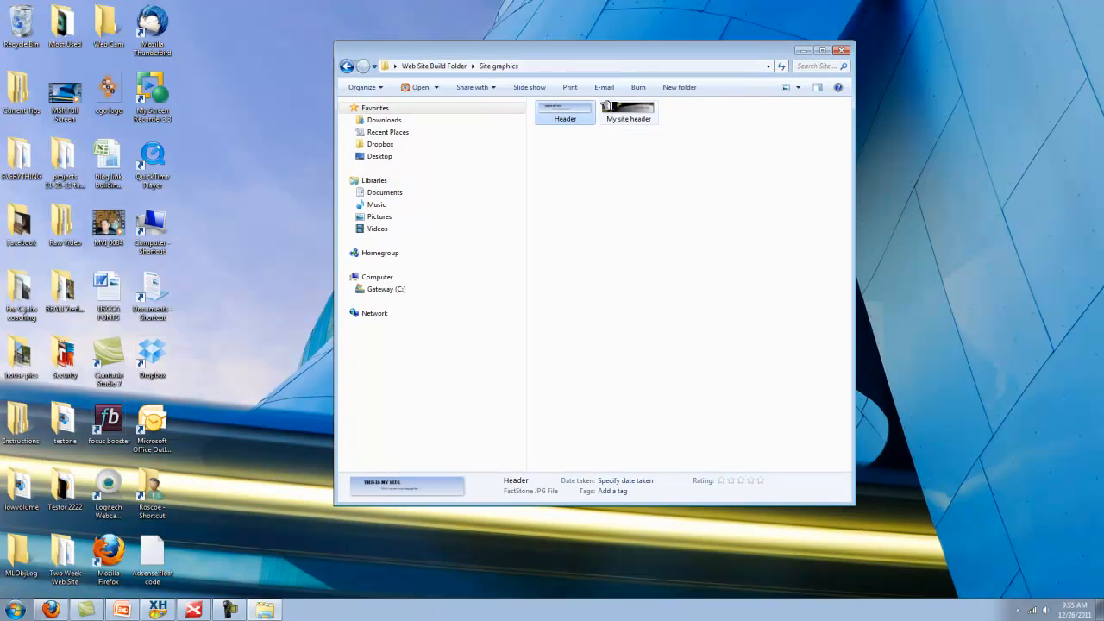
double_click(649, 115)
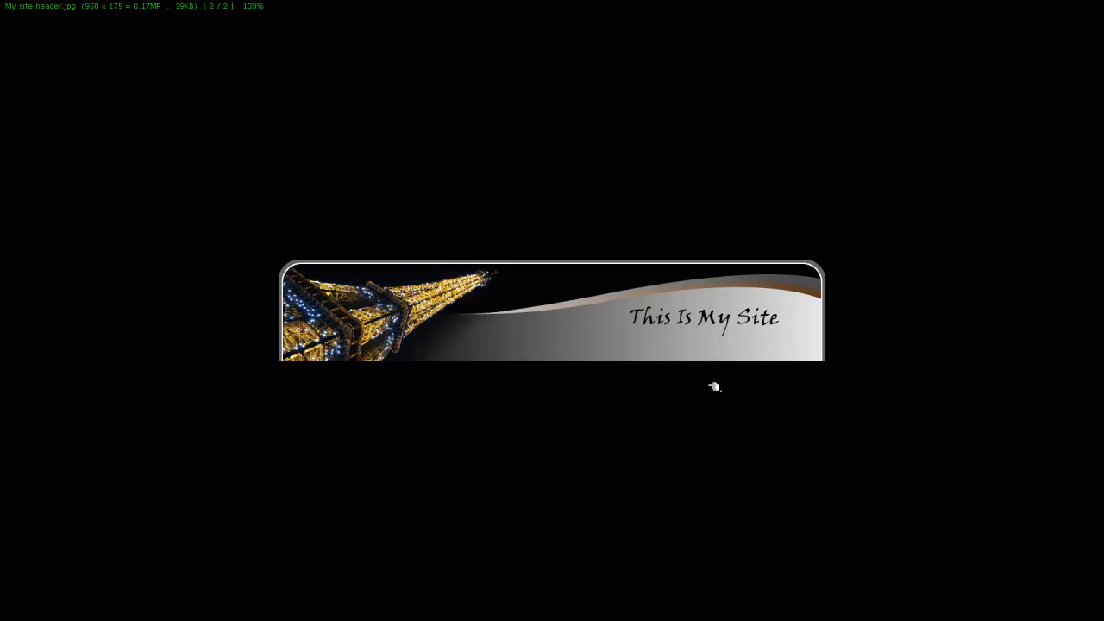
Exit the full-screen FastStone viewer and return to the XMind mind map
key(Escape)
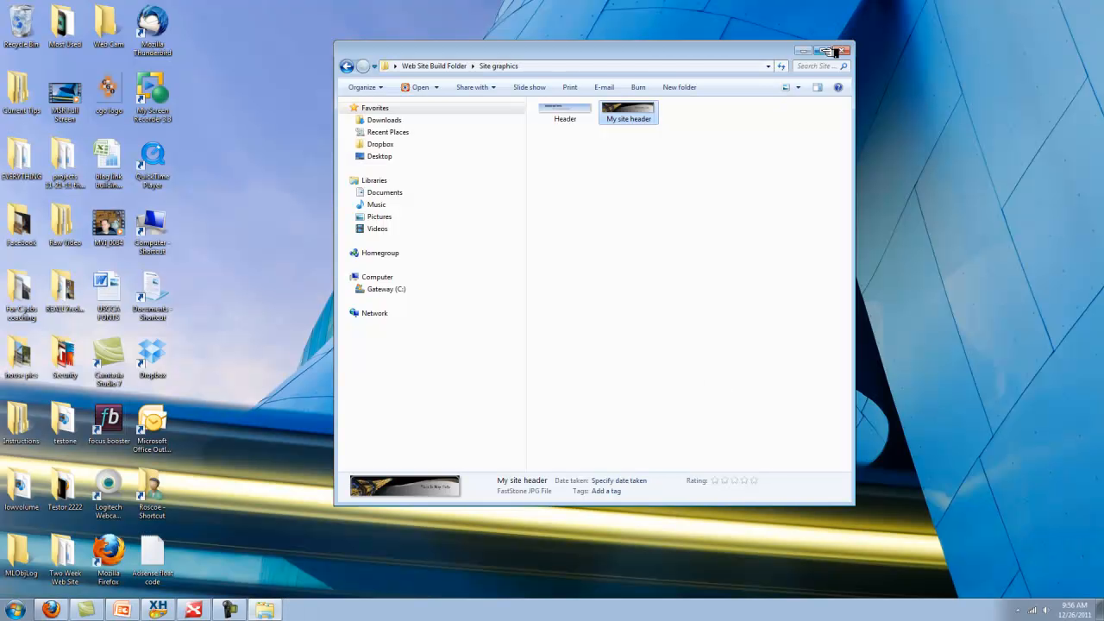
click(193, 610)
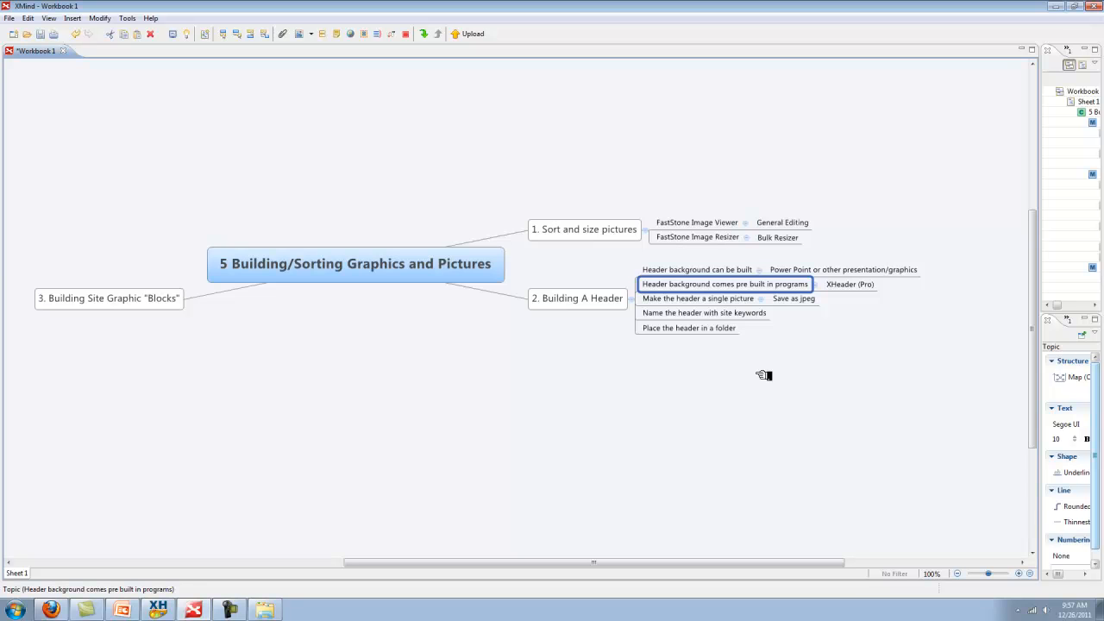
Select the three header topics in the mind map, then bring the Site graphics folder forward
click(733, 300)
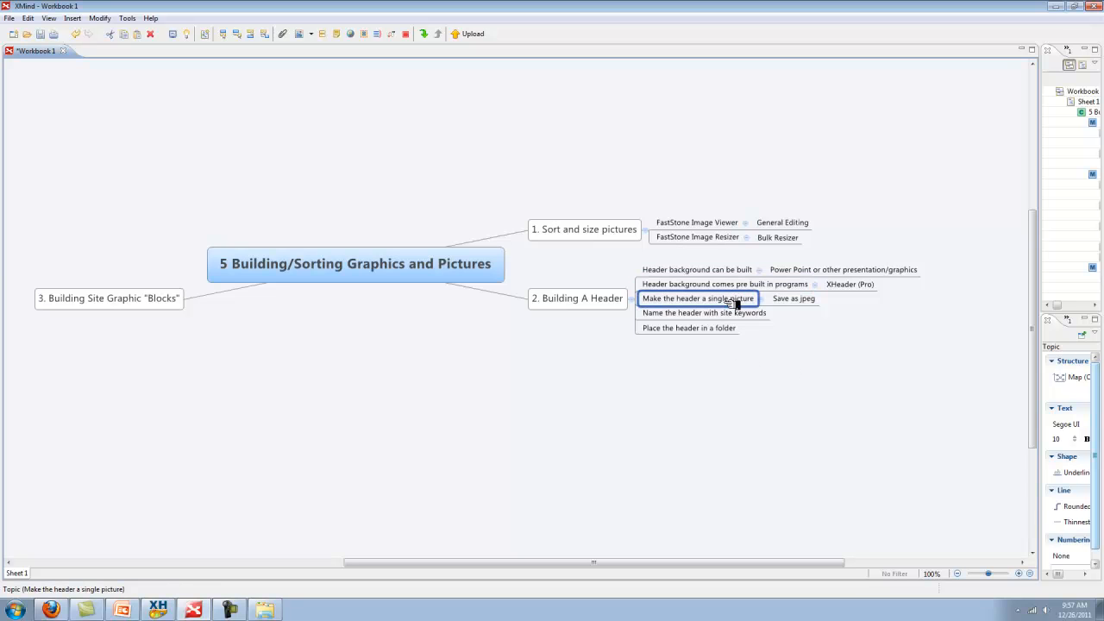
click(798, 300)
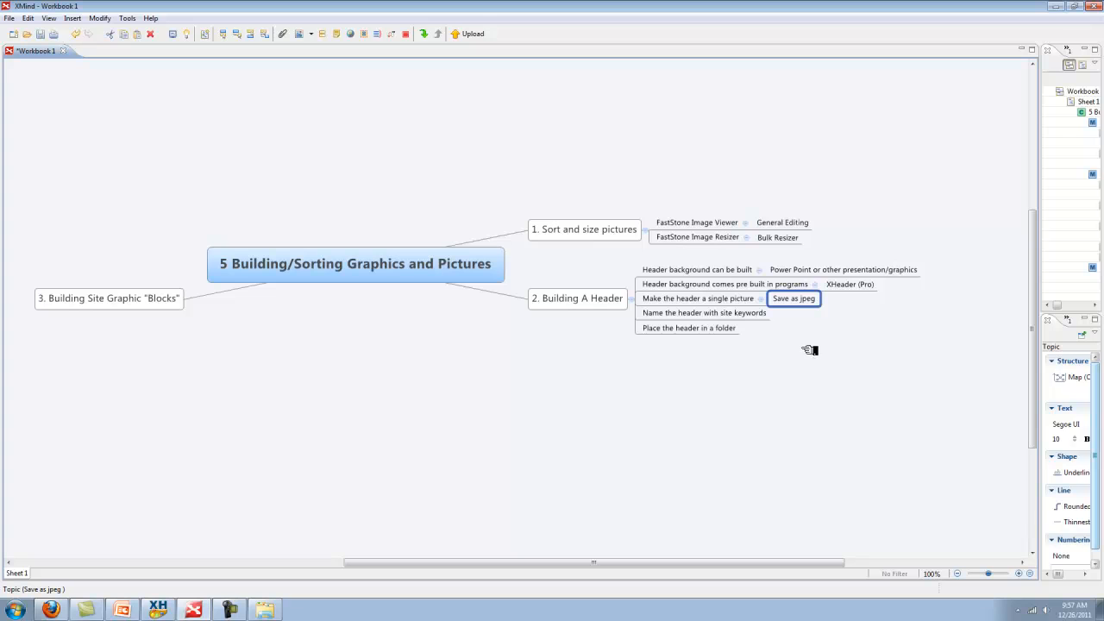
click(710, 317)
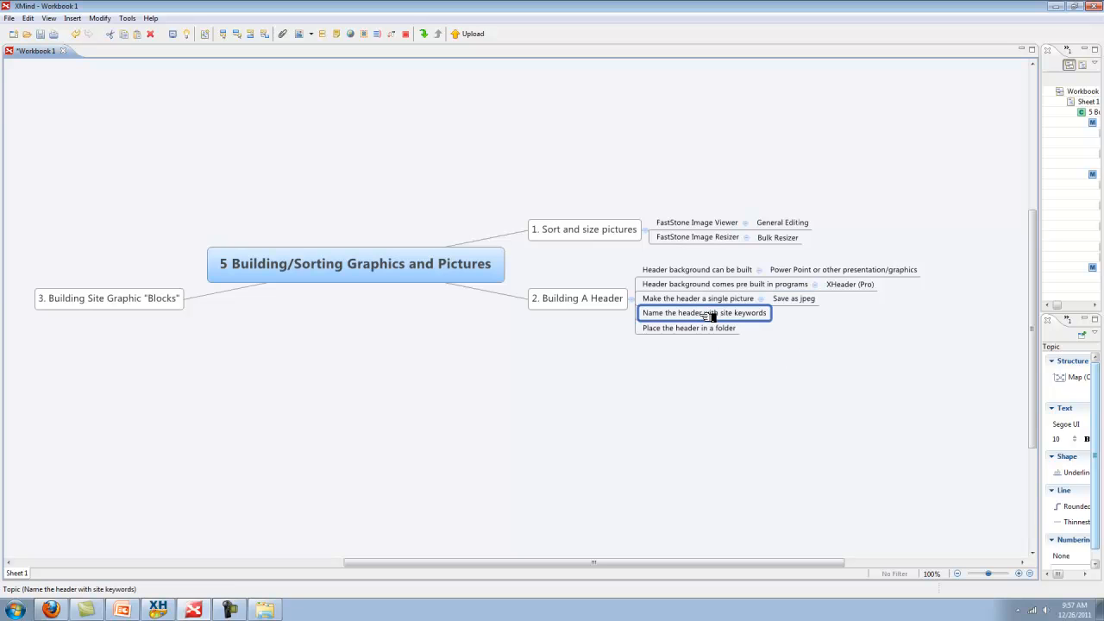
click(265, 610)
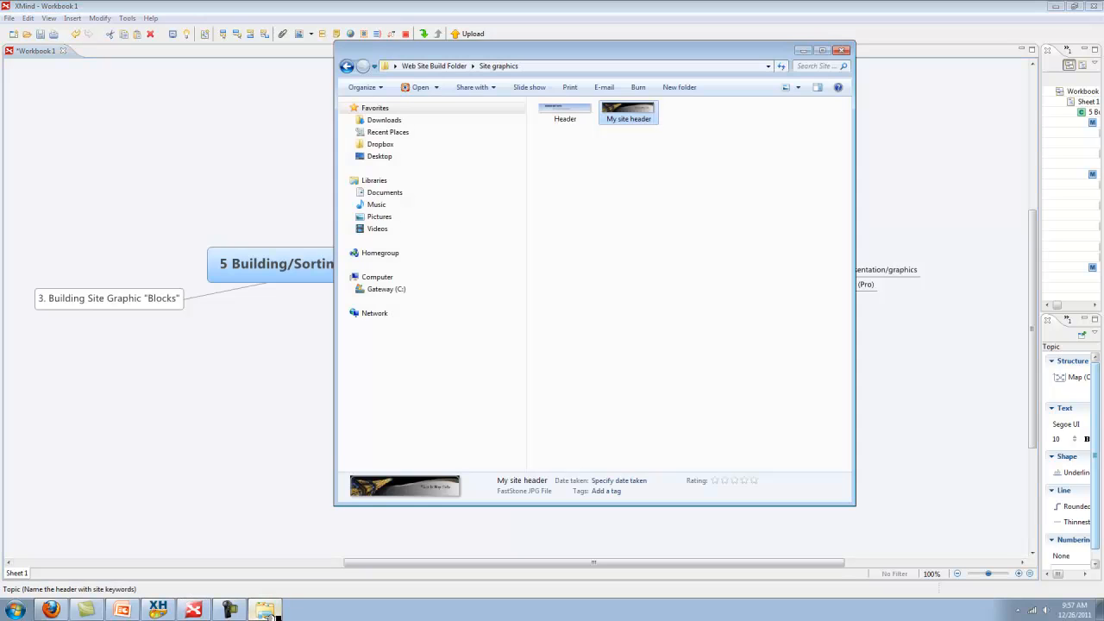
Rename the older Header image file to 'concrete countertops header'
click(577, 122)
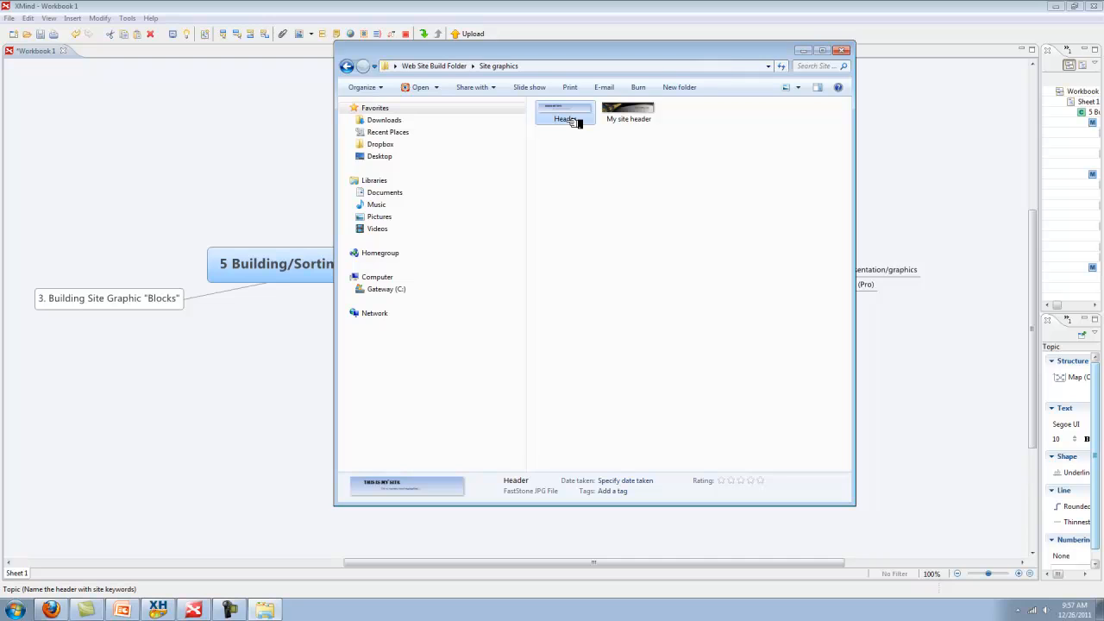
click(576, 123)
text(concrete countertops header)
key(Return)
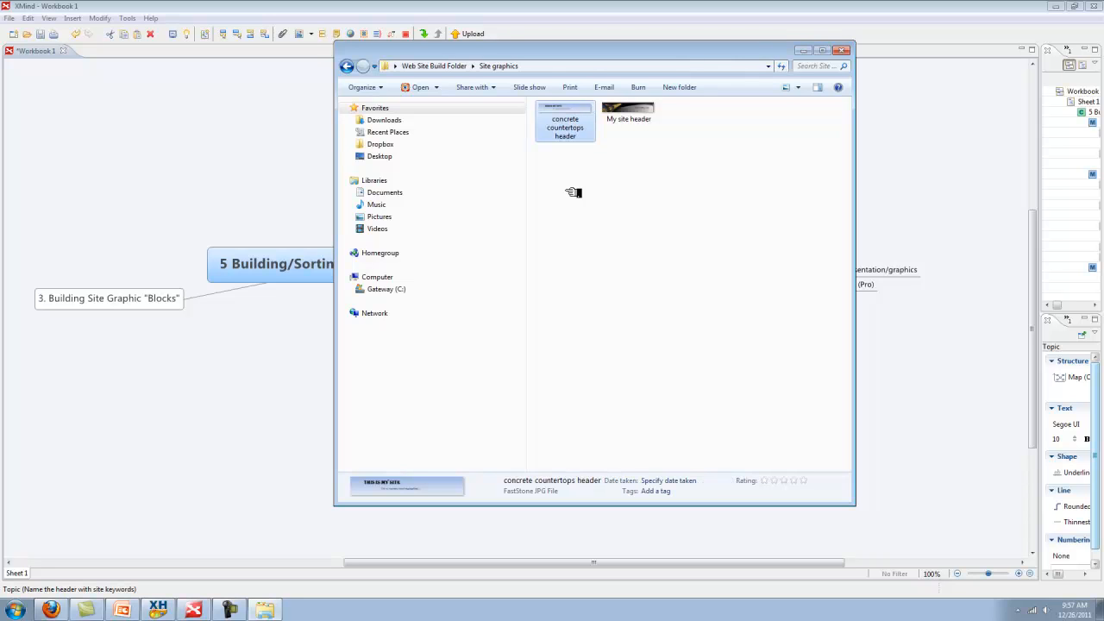
Recheck the new file name without changing it, then minimize the Site graphics window
click(575, 129)
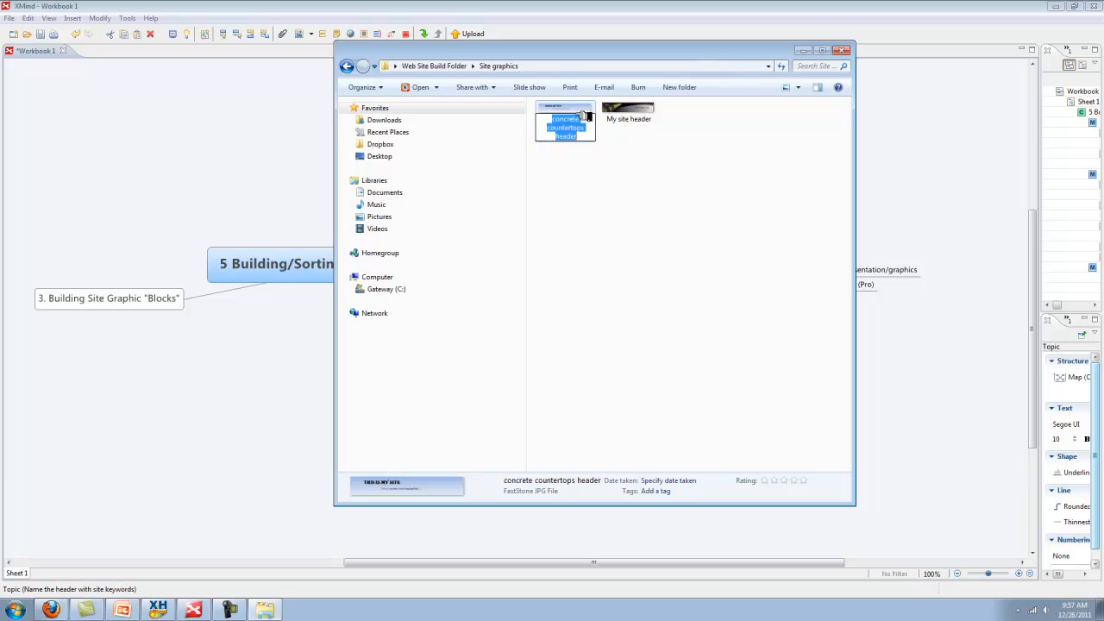
click(587, 110)
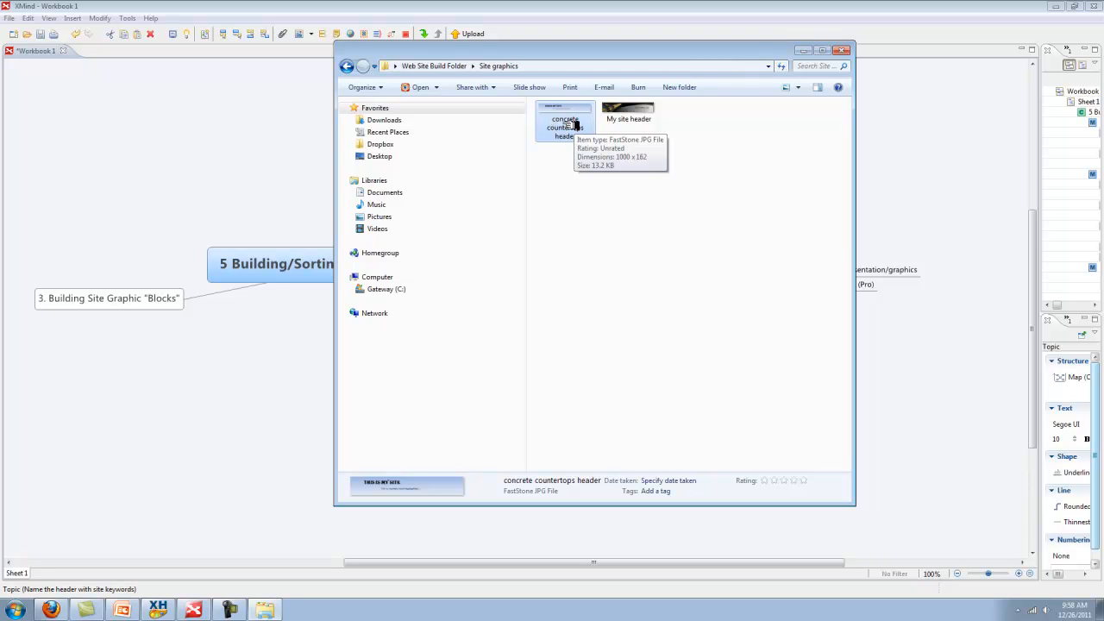
click(623, 282)
click(578, 134)
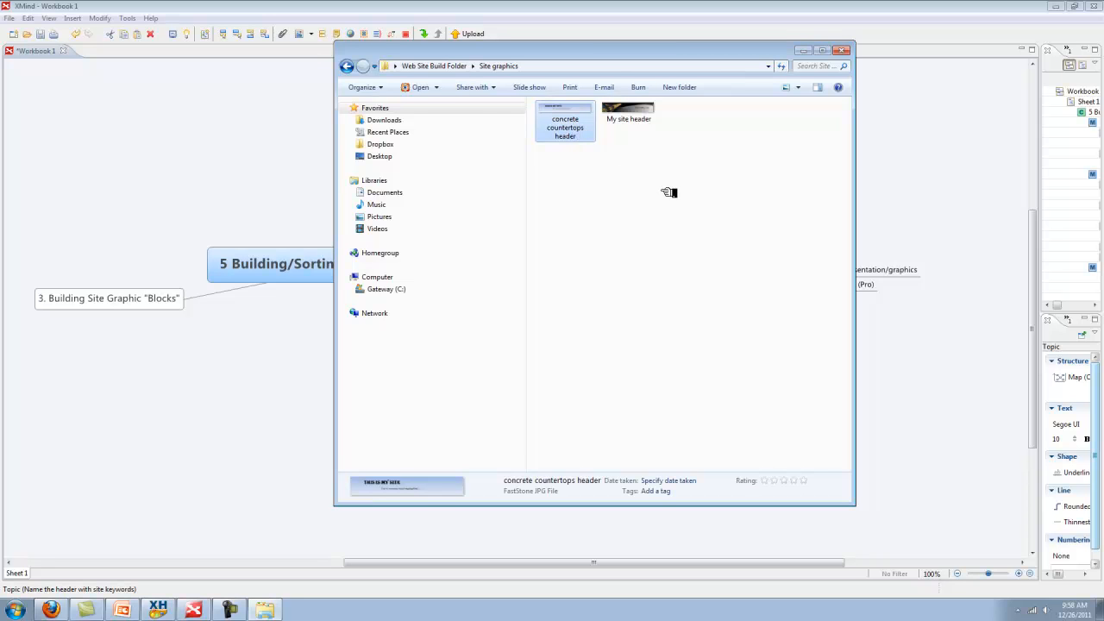
click(580, 133)
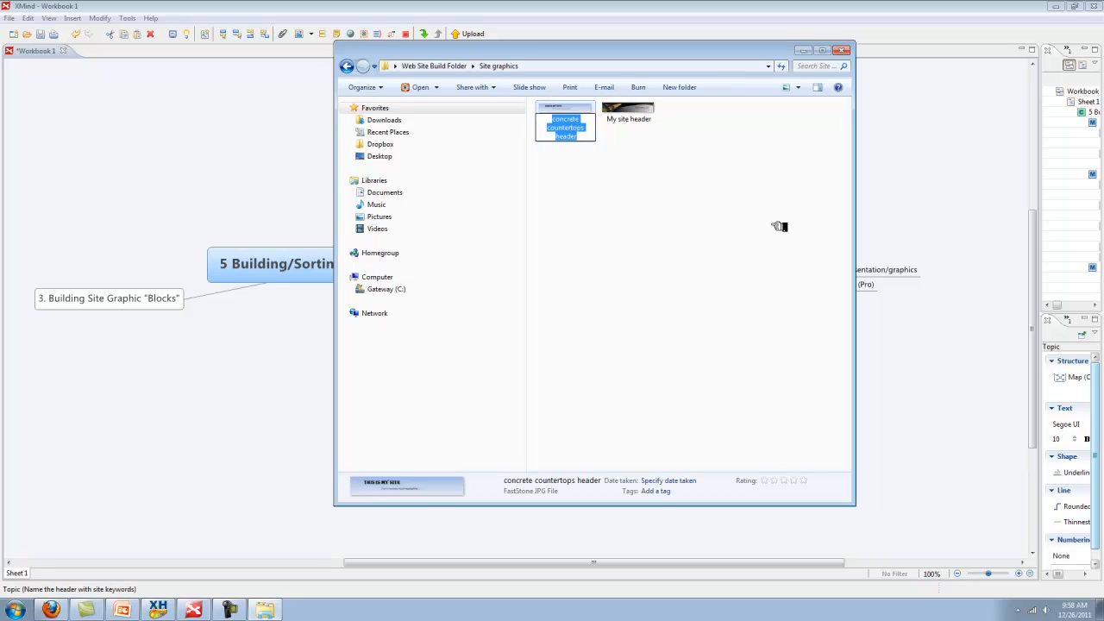
click(593, 138)
click(614, 179)
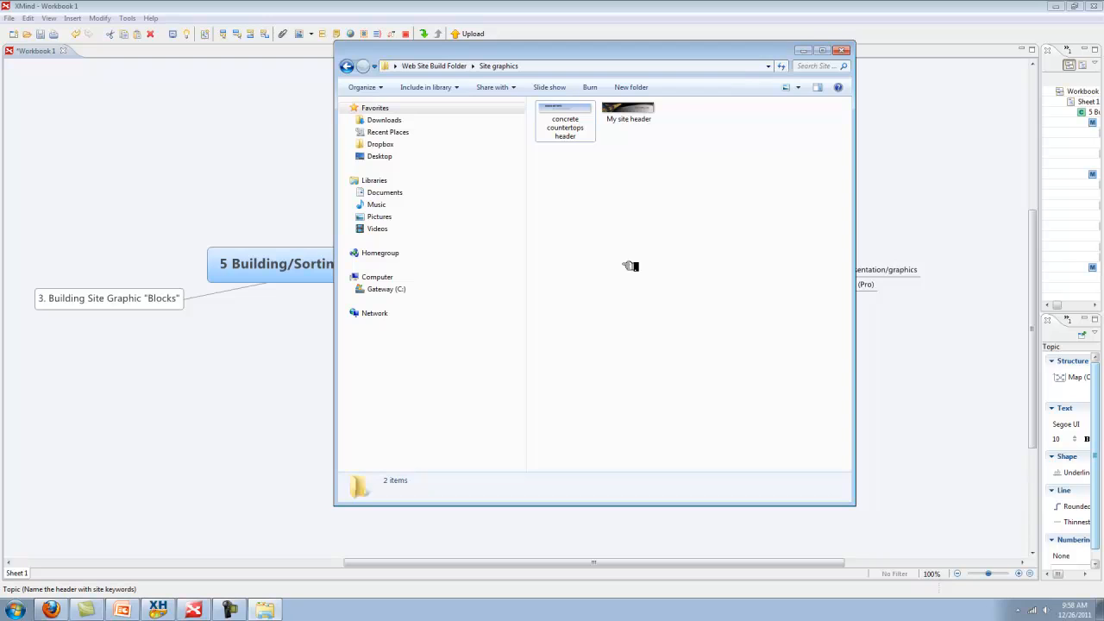
click(803, 50)
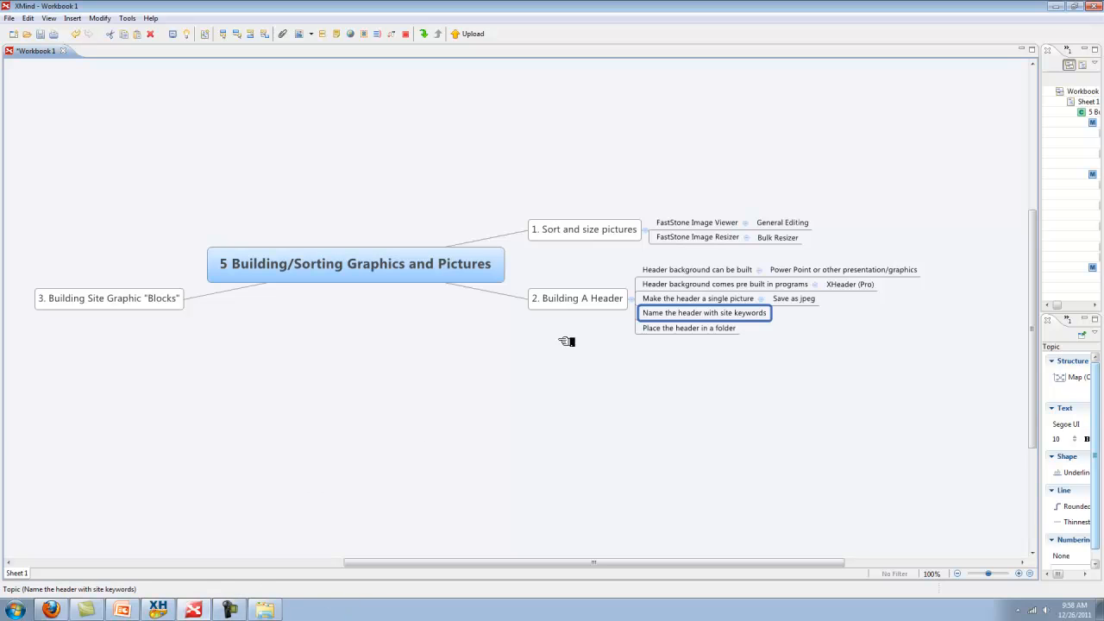
Select the 'Place the header in a folder' and '3. Building Site Graphic "Blocks"' topics, then bring PowerPoint forward
click(702, 331)
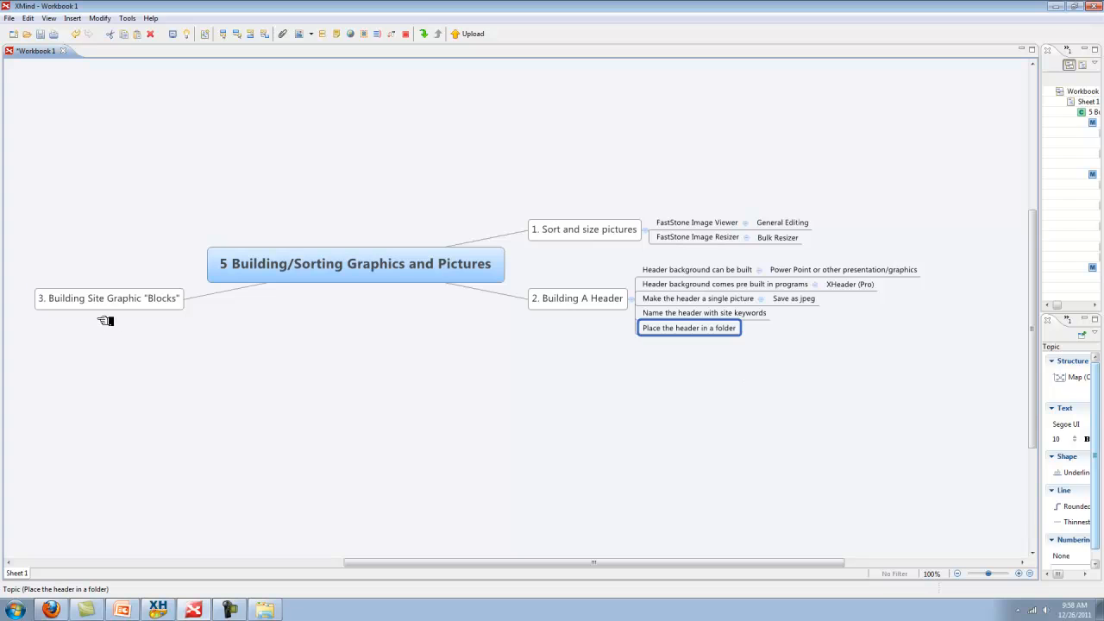
click(139, 299)
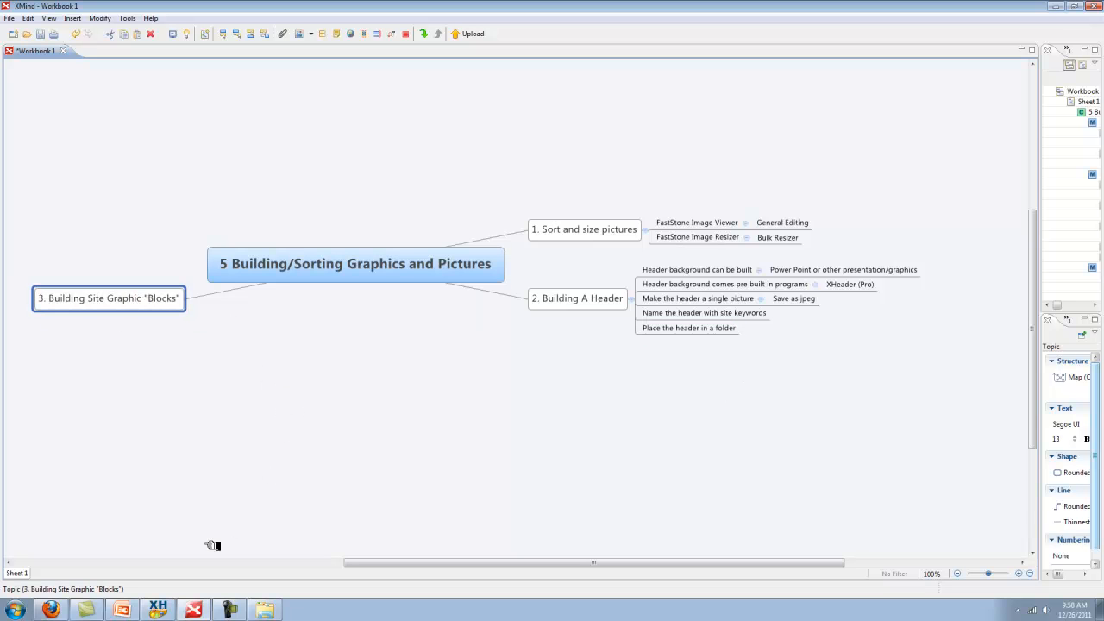
click(138, 605)
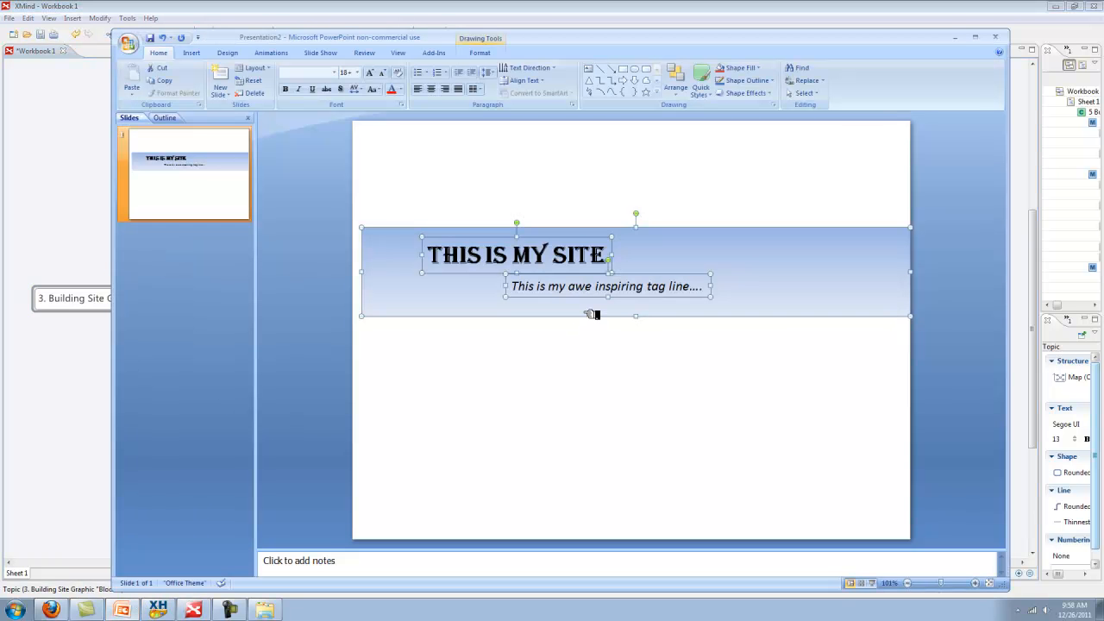
Delete the old banner and titles and draw a large rectangle as the page outline
key(Delete)
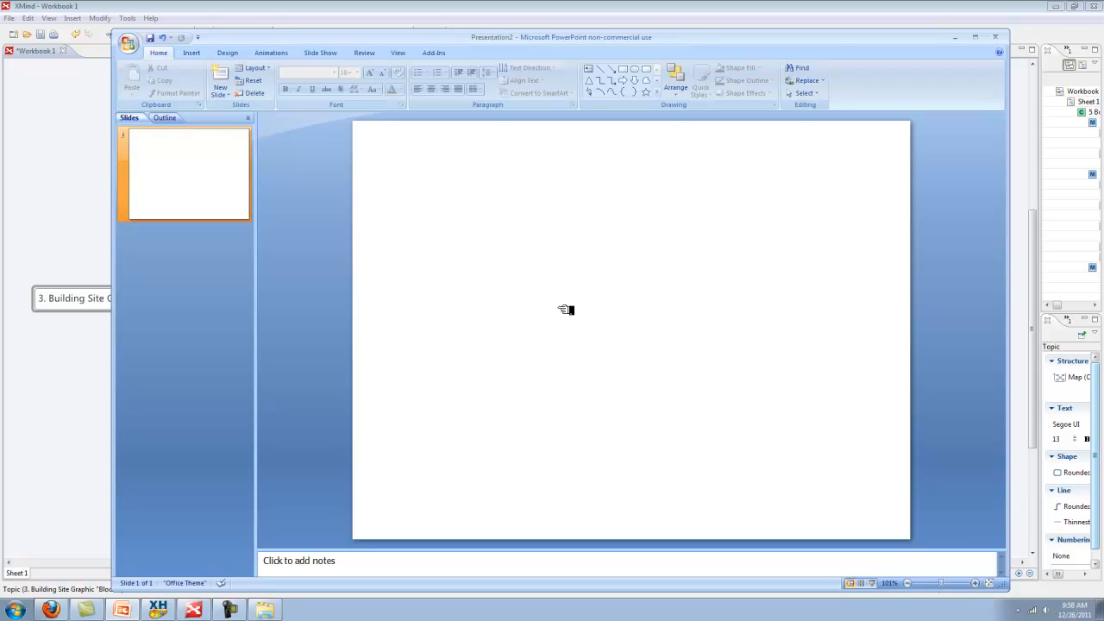
click(201, 53)
click(248, 79)
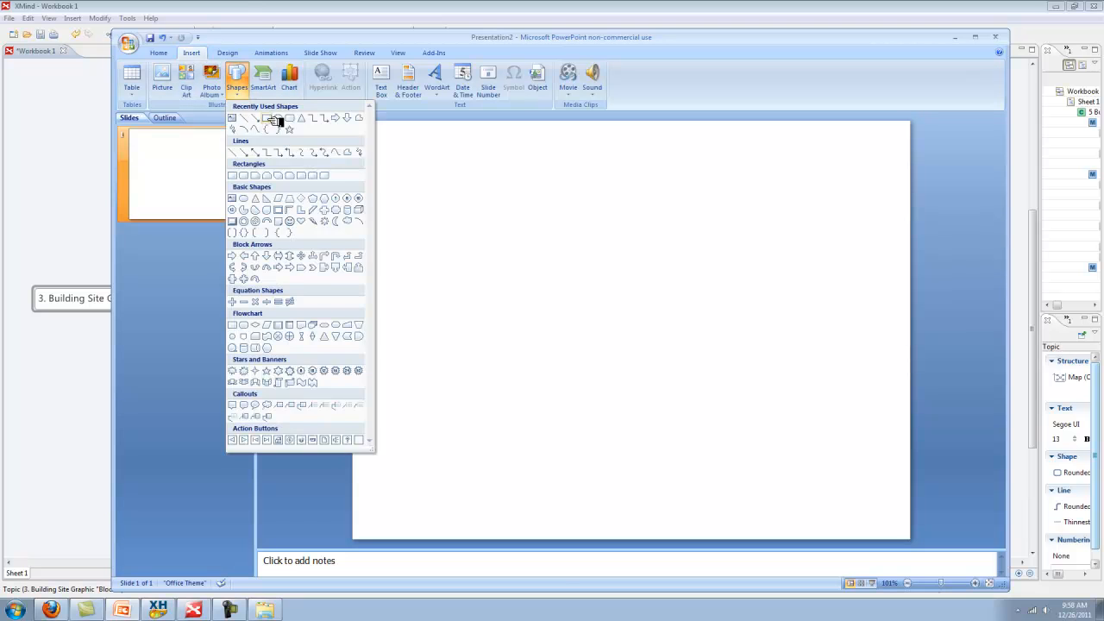
click(278, 118)
mouse_move(460, 474)
mouse_down()
mouse_move(463, 315)
mouse_move(525, 195)
mouse_move(674, 176)
mouse_move(709, 153)
mouse_up()
Give the page rectangle a white fill through Format Shape
right_click(586, 335)
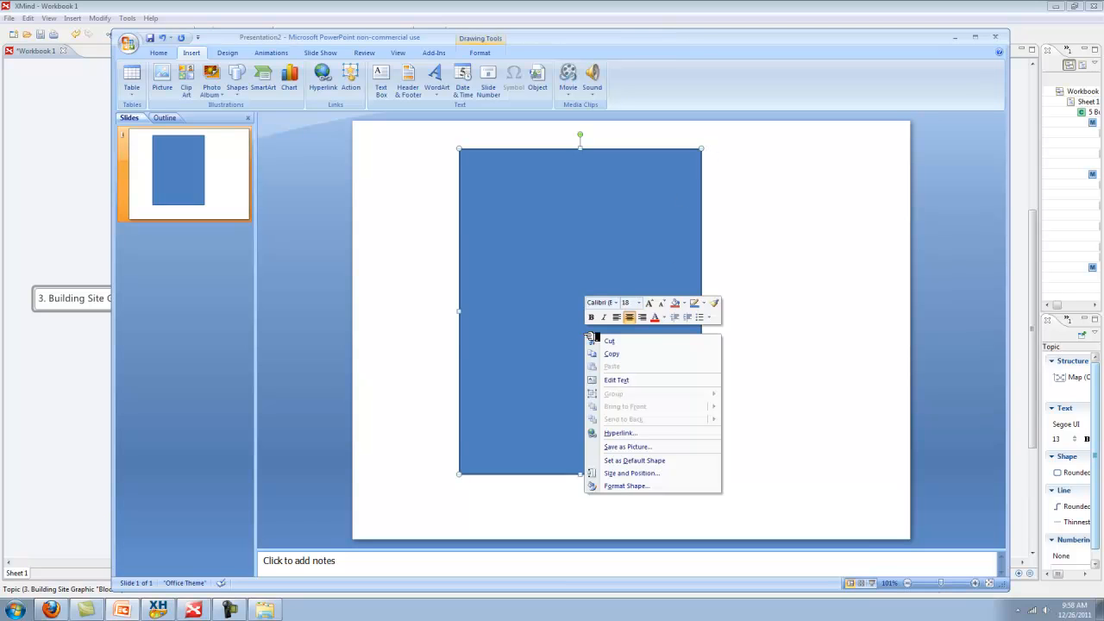
click(654, 485)
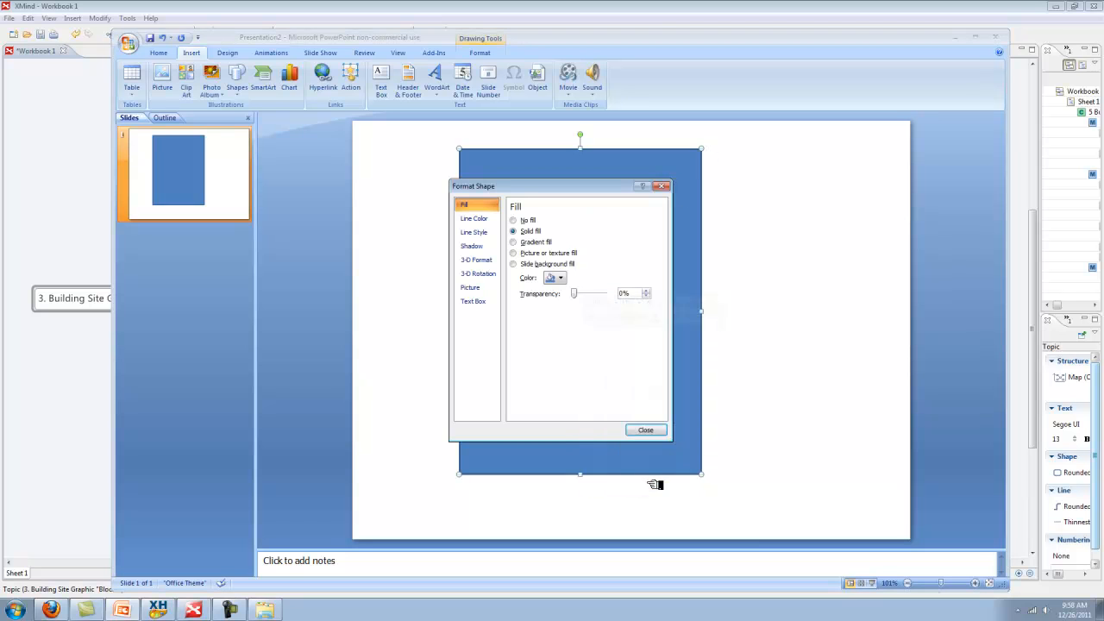
click(567, 279)
click(548, 301)
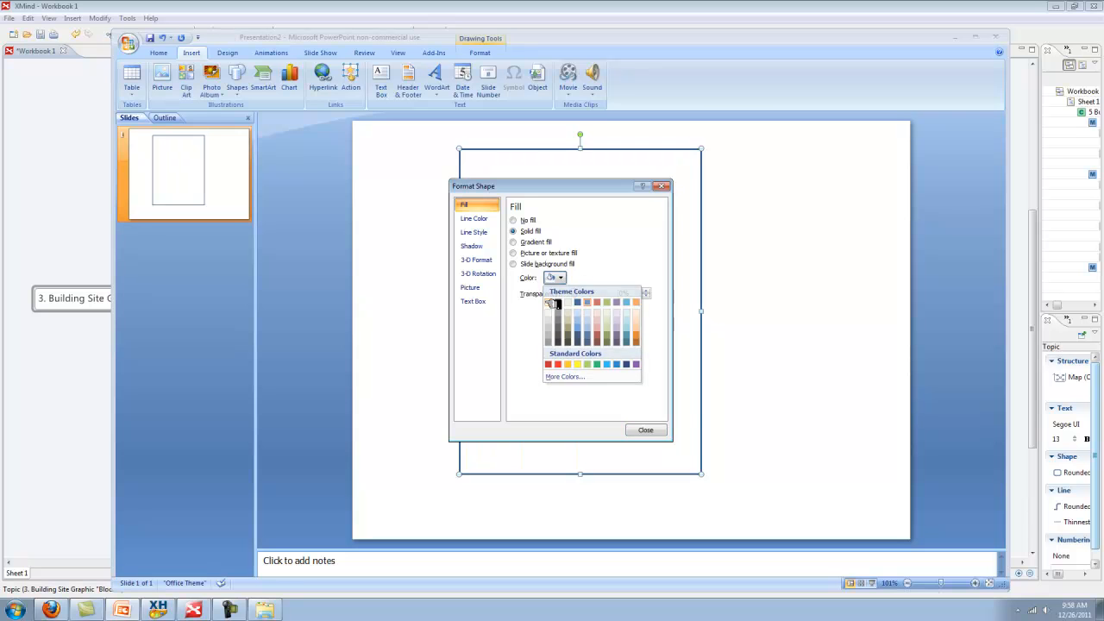
click(730, 421)
click(665, 456)
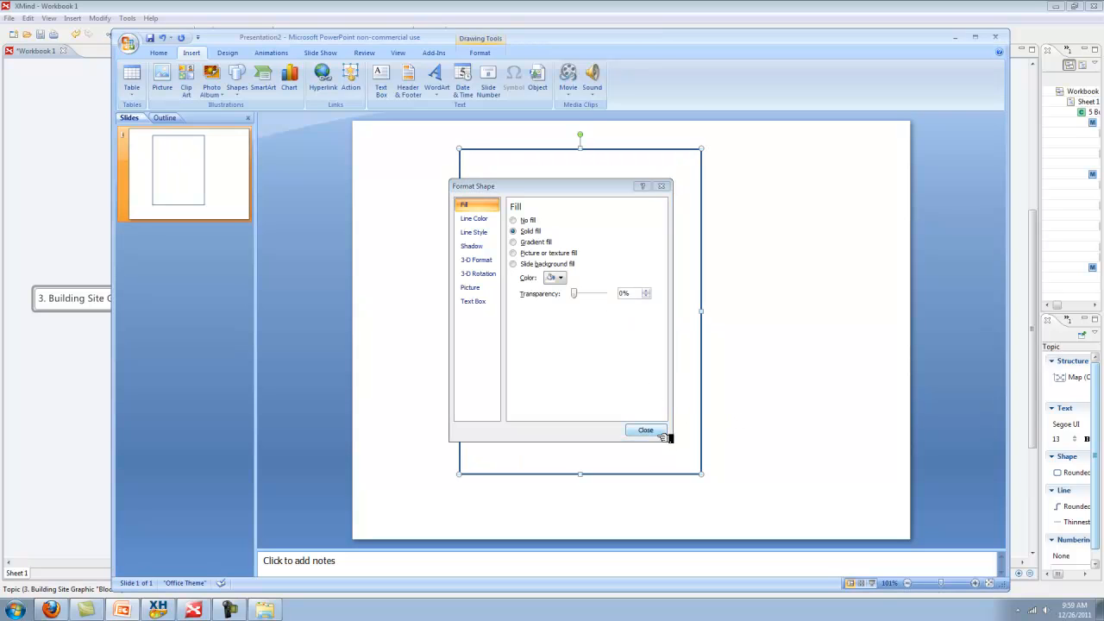
click(663, 433)
click(400, 234)
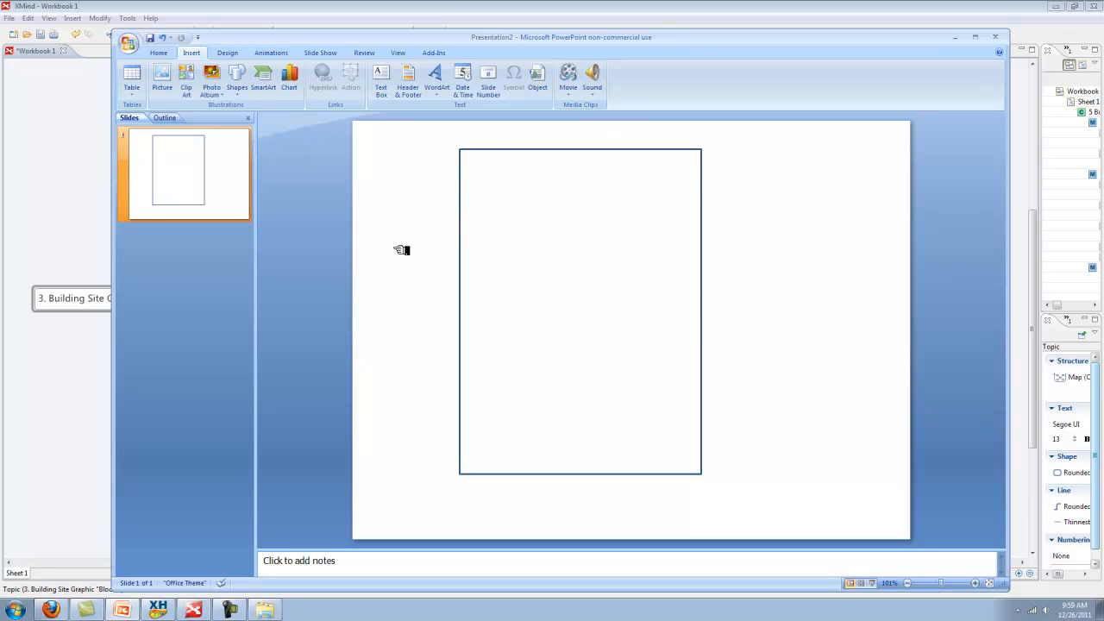
Draw a stray line and small square near the page top, then delete them
click(239, 86)
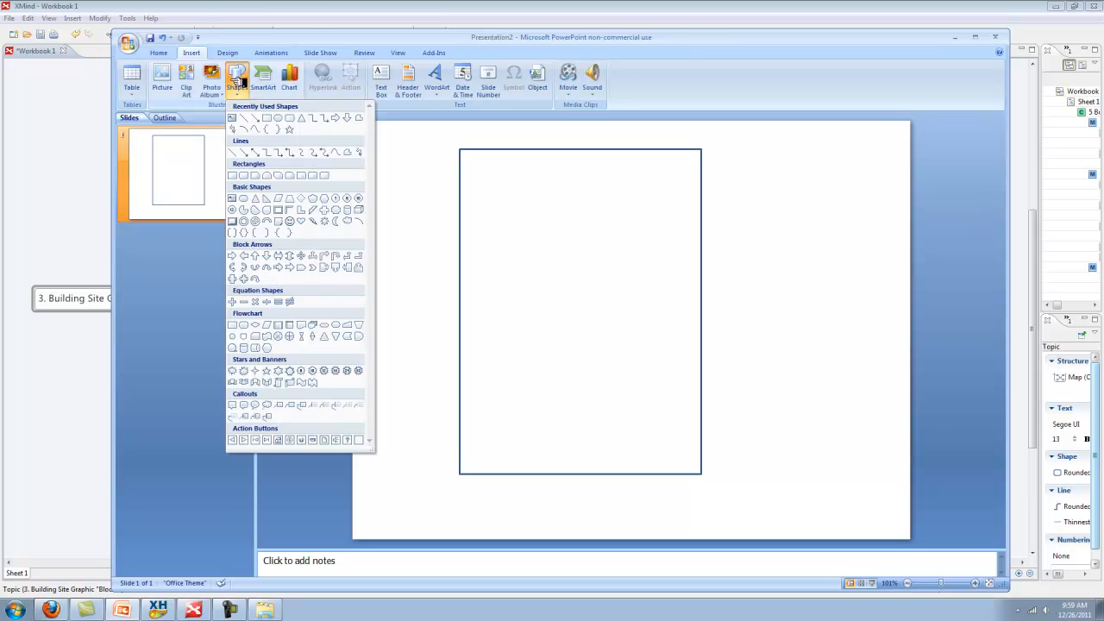
click(267, 117)
drag(466, 201, 440, 153)
click(239, 86)
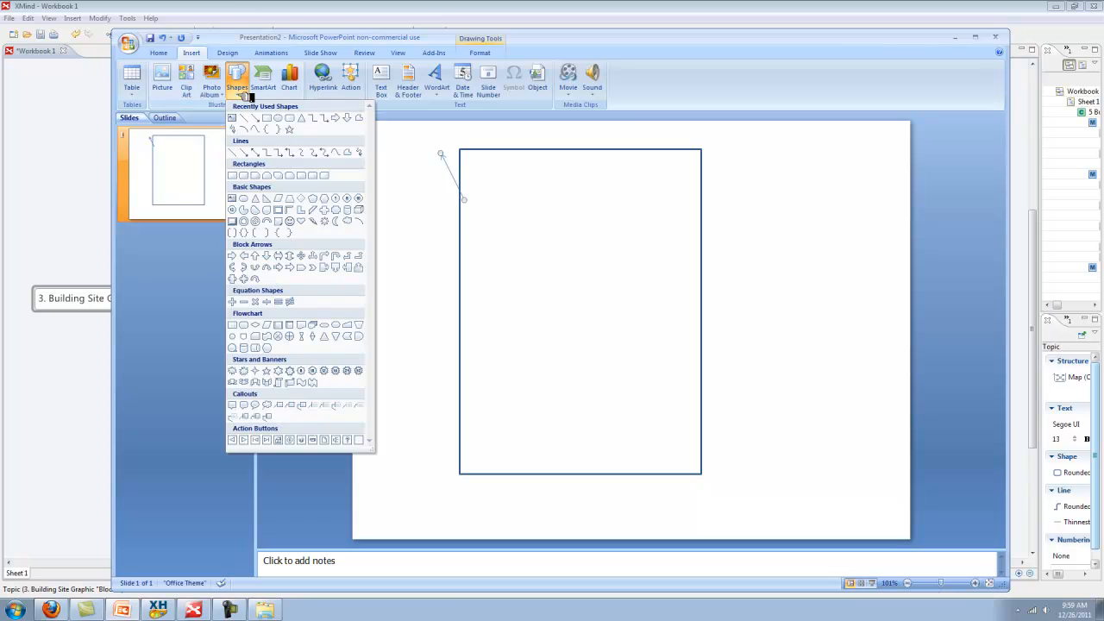
click(278, 117)
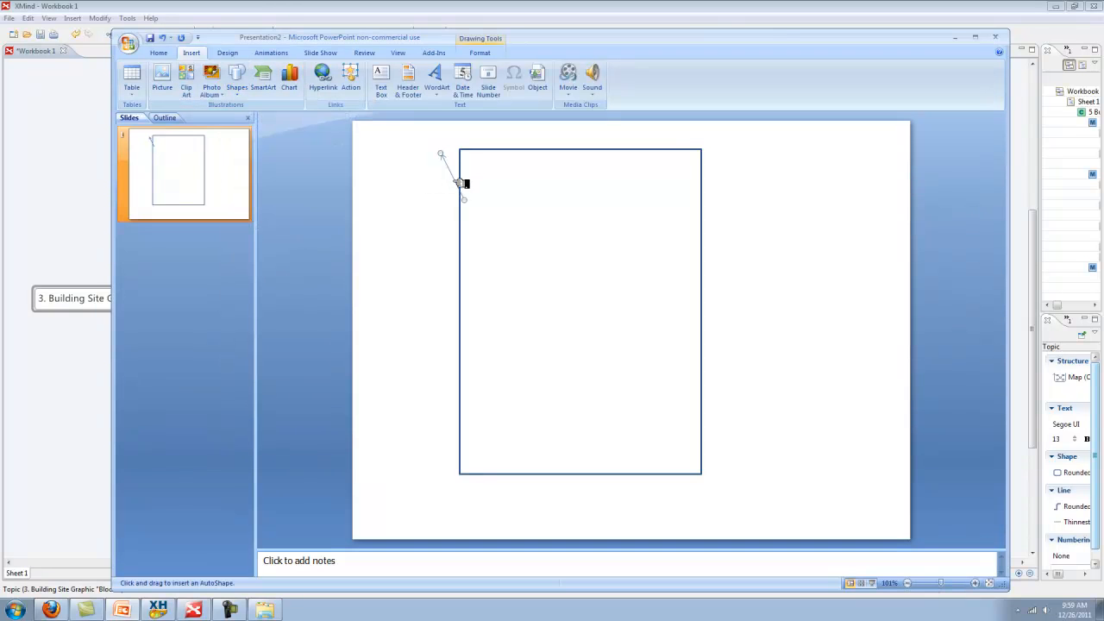
click(455, 181)
click(419, 156)
click(448, 169)
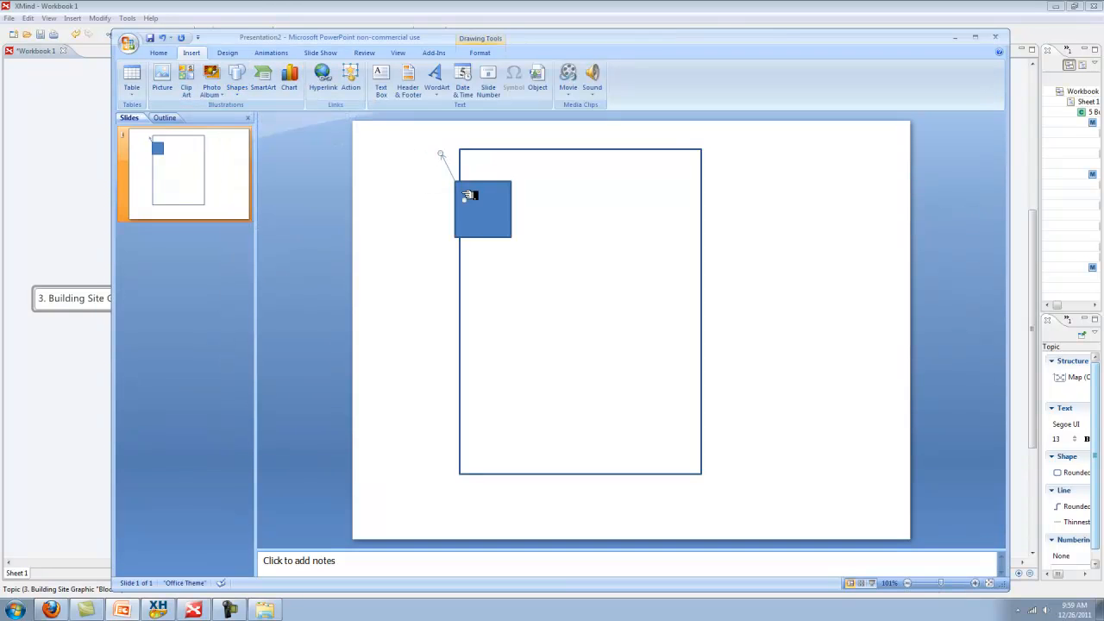
key(Delete)
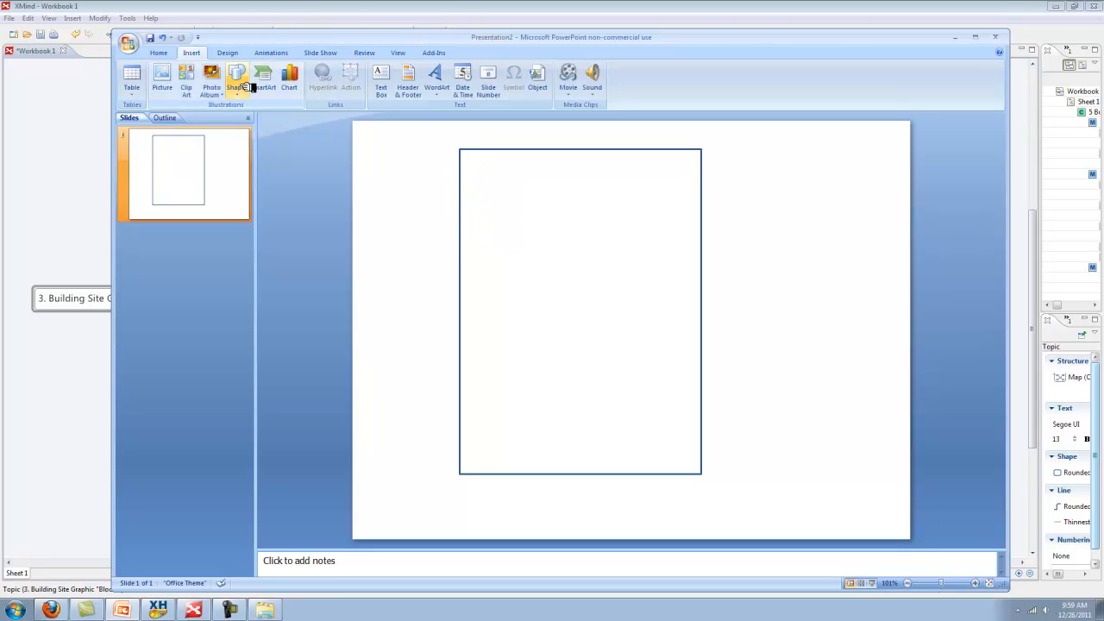
Draw a wide rectangle across the page top and a thin one along the bottom
click(245, 86)
click(272, 119)
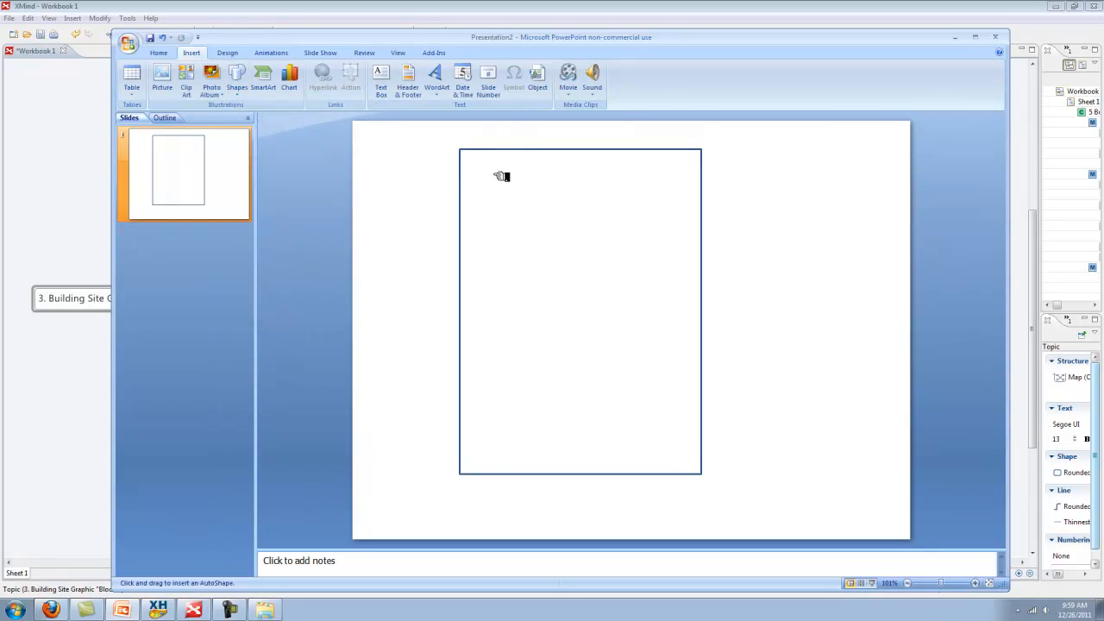
drag(473, 194, 705, 157)
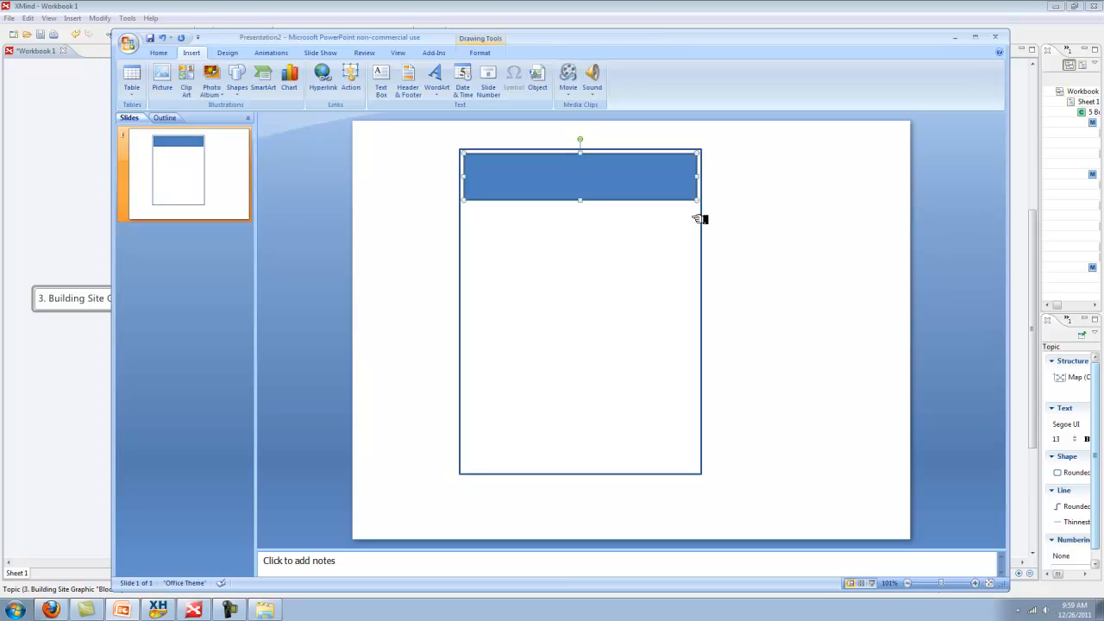
click(242, 81)
click(267, 117)
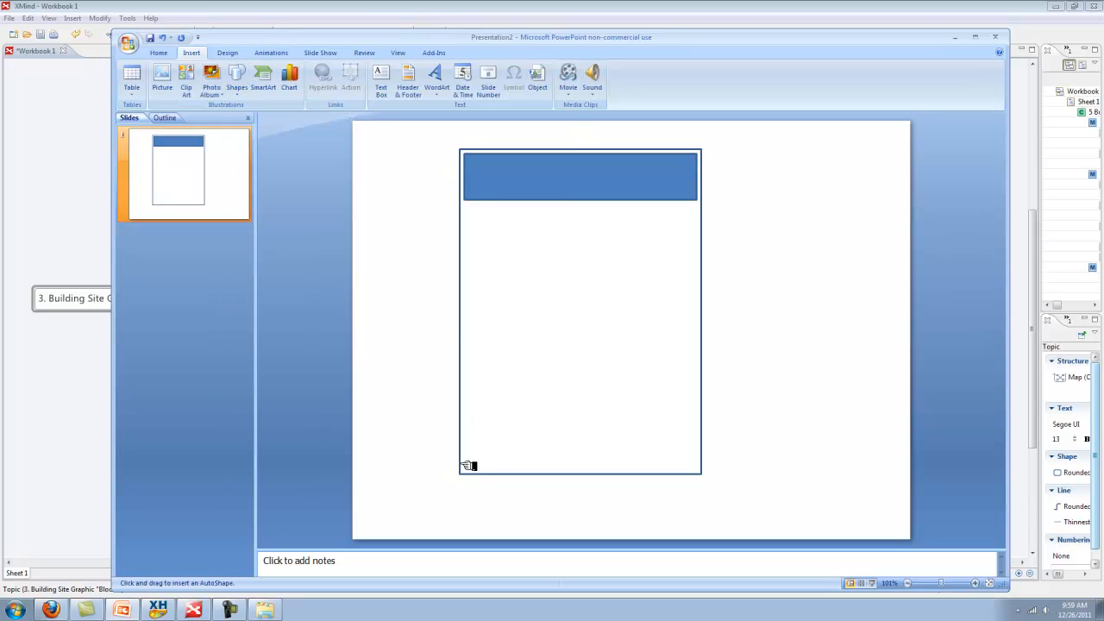
drag(469, 473, 699, 459)
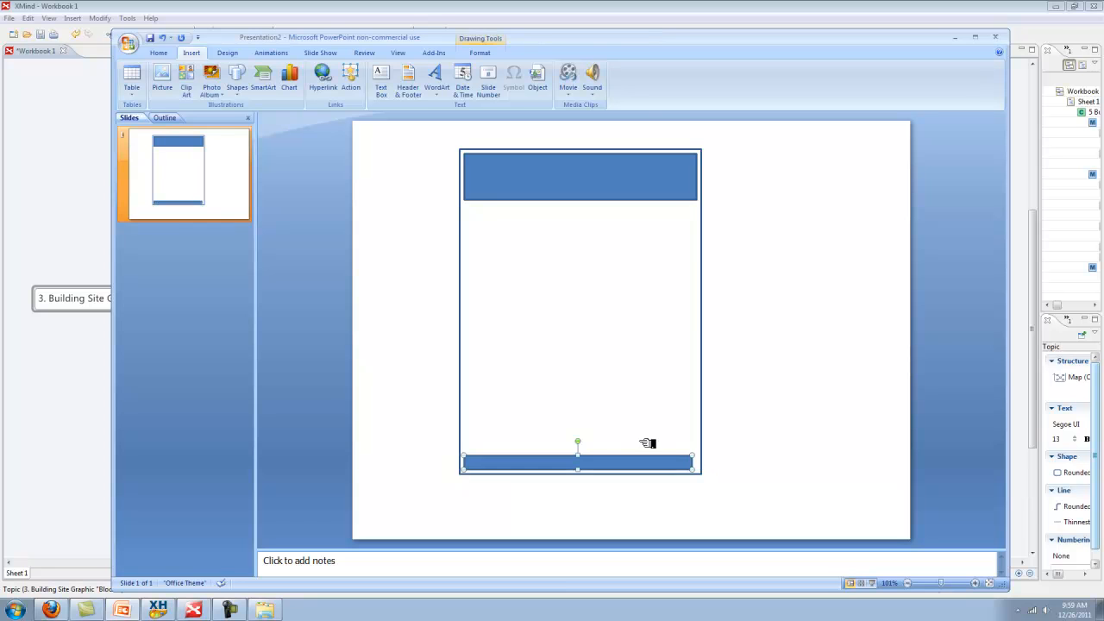
click(362, 306)
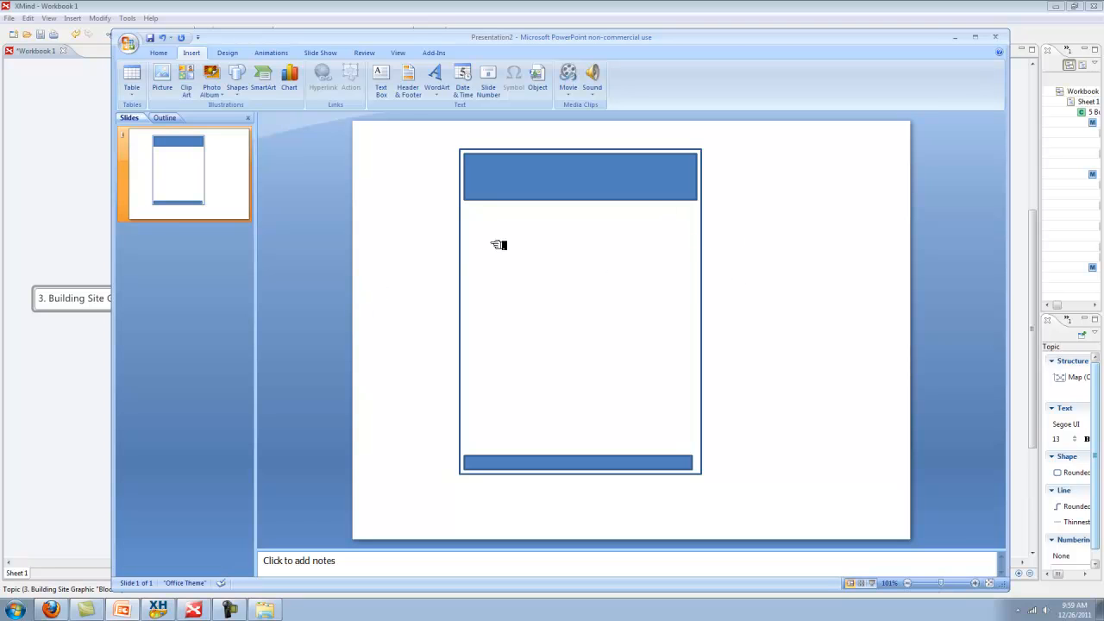
click(382, 86)
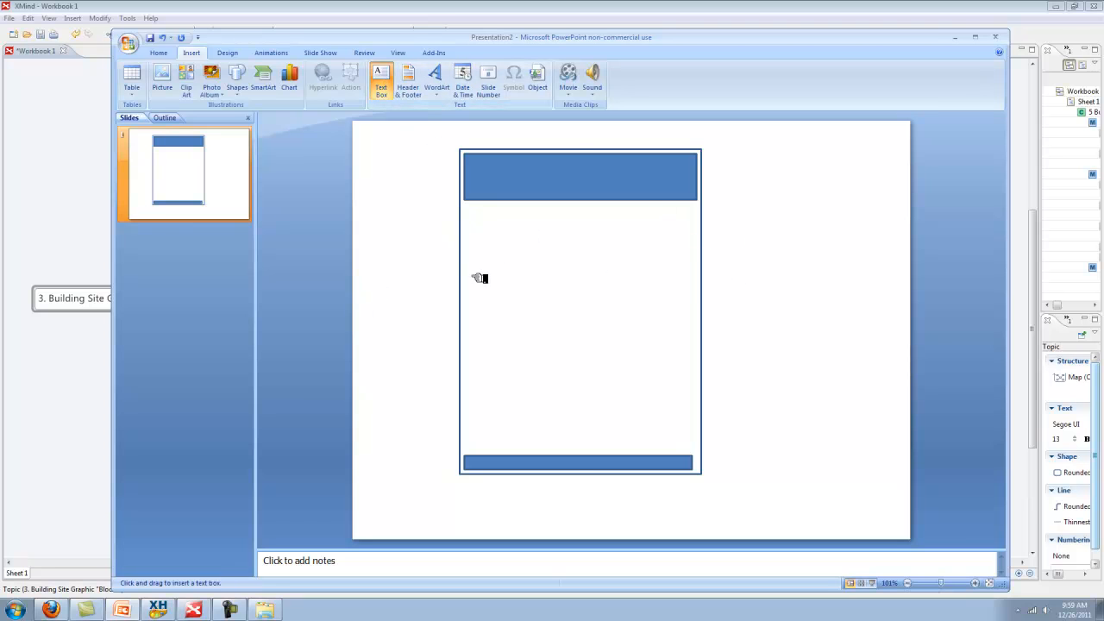